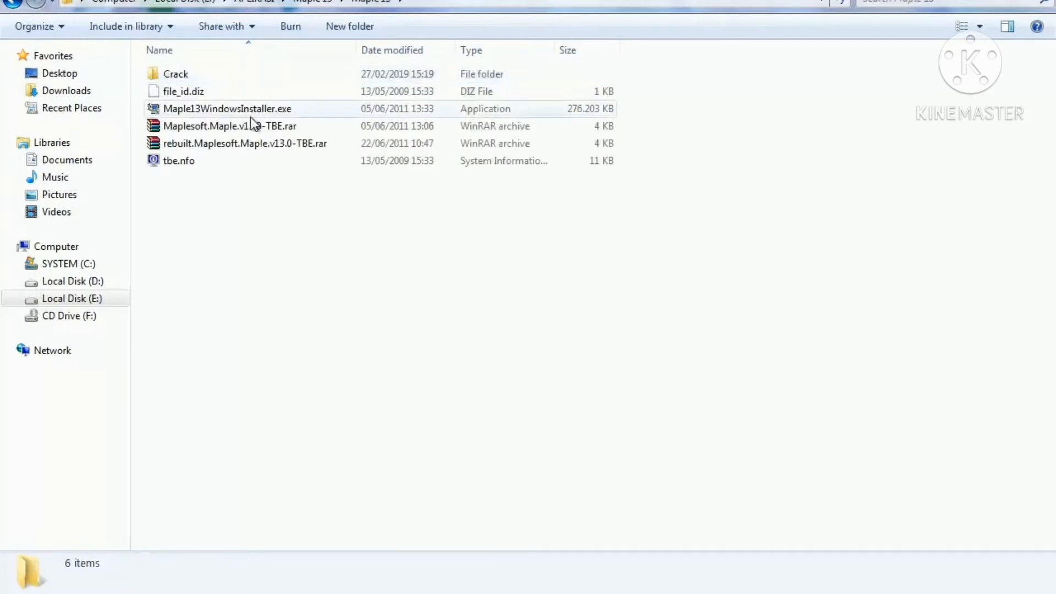
Launch the Maple 13 Windows installer and accept the terms of the license agreement.
double_click(242, 108)
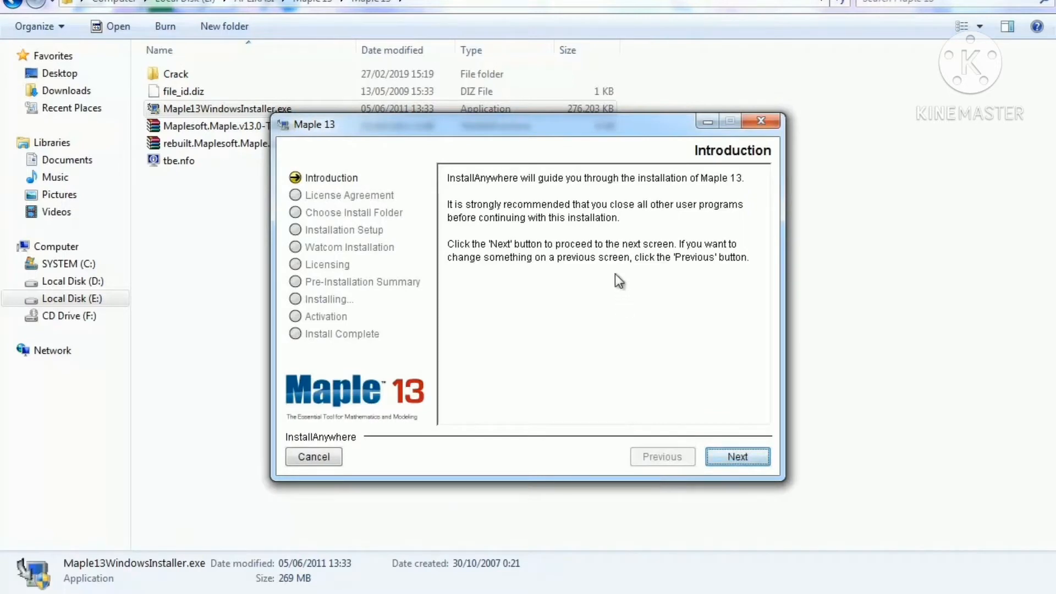
left_click(741, 465)
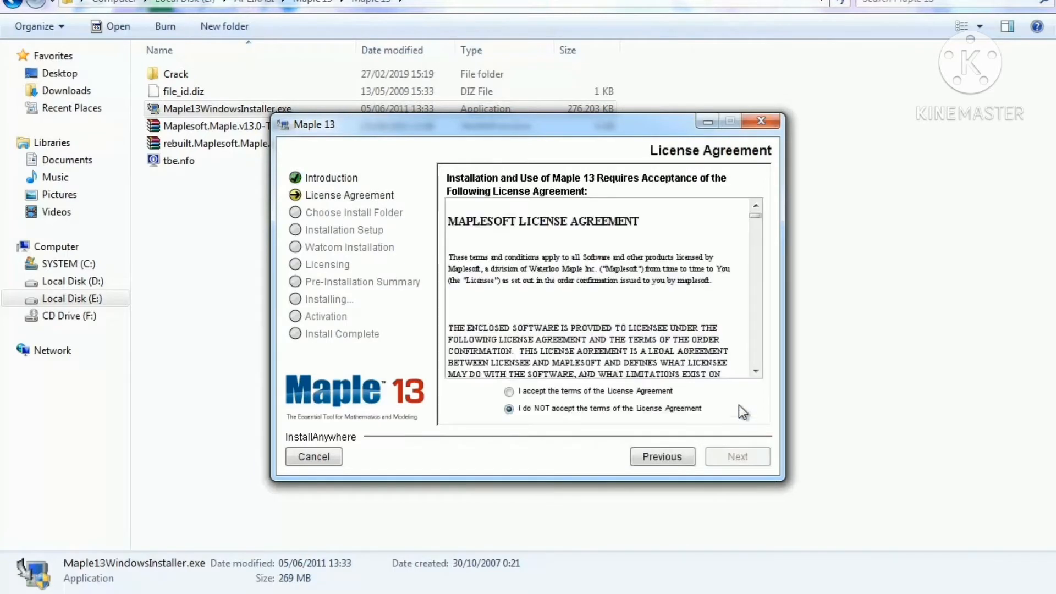
left_click(517, 392)
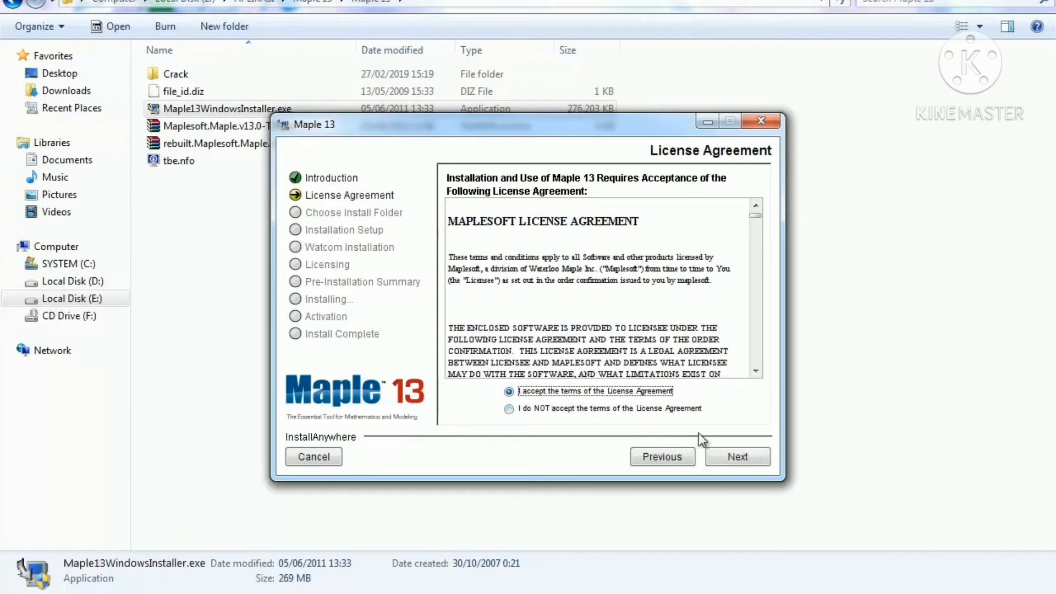
left_click(742, 458)
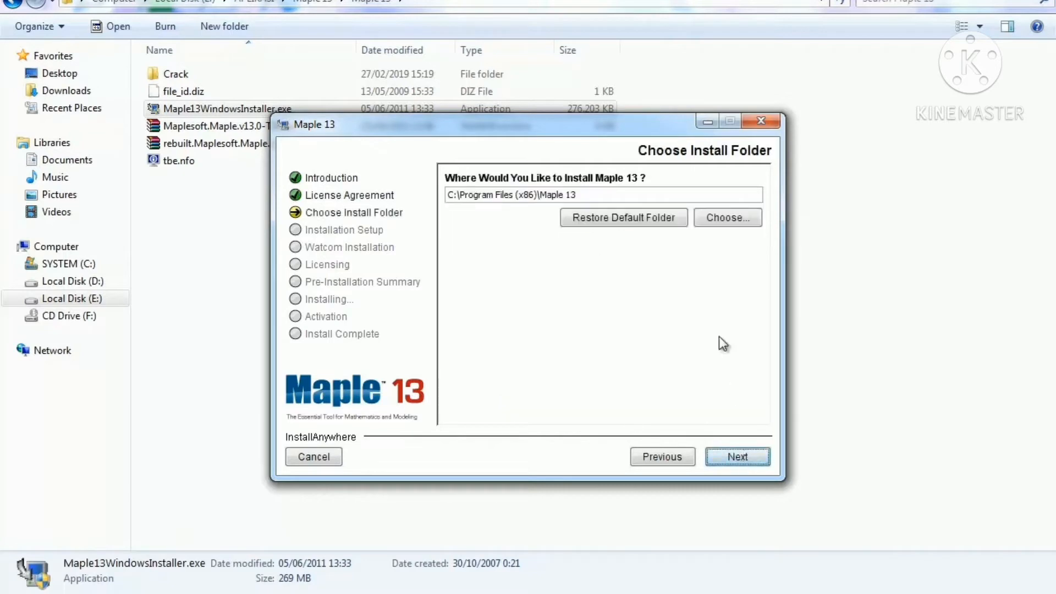
Keep the default install folder, Full Installation, desktop shortcuts, worksheet association, Watcom folder and Single User License, then start installing.
left_click(748, 458)
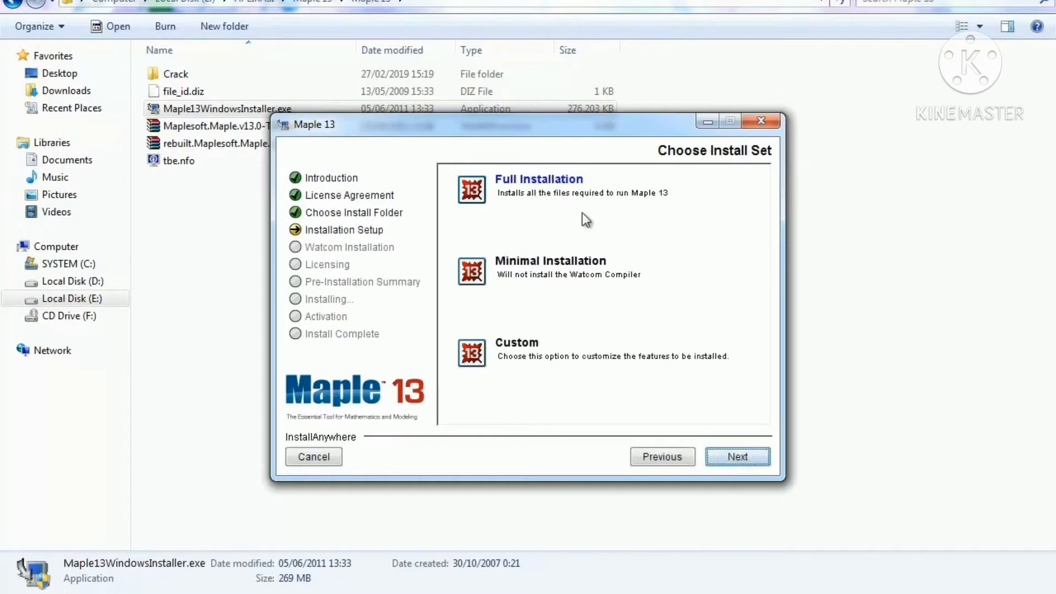
left_click(720, 459)
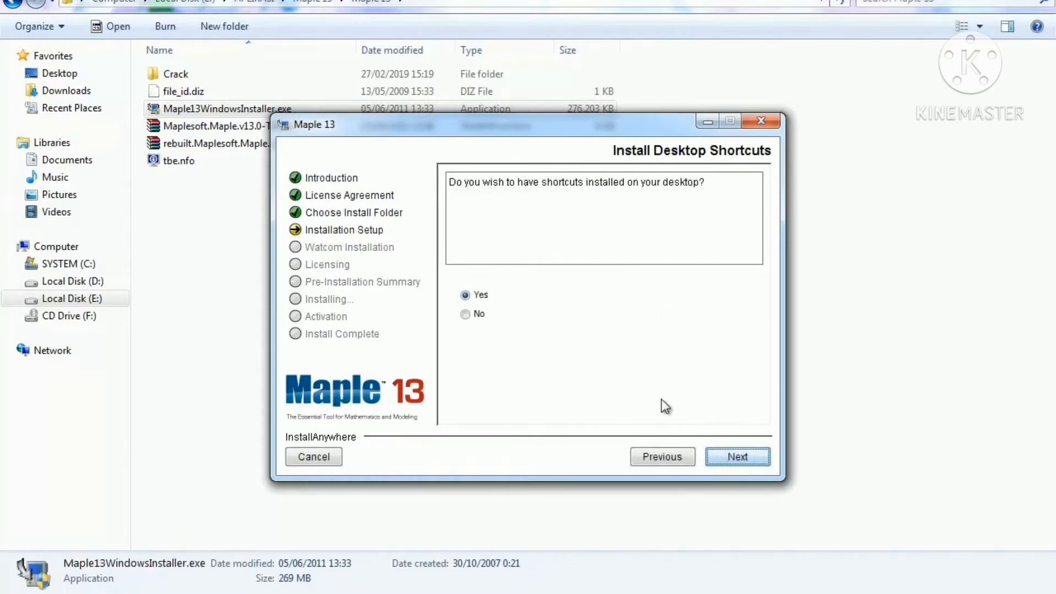
left_click(745, 456)
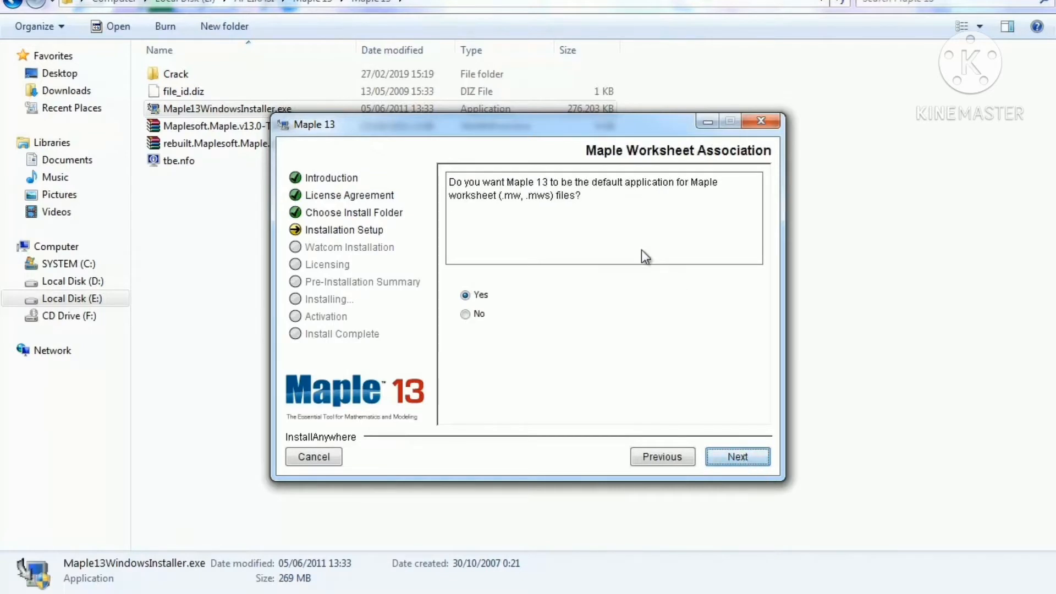
left_click(734, 458)
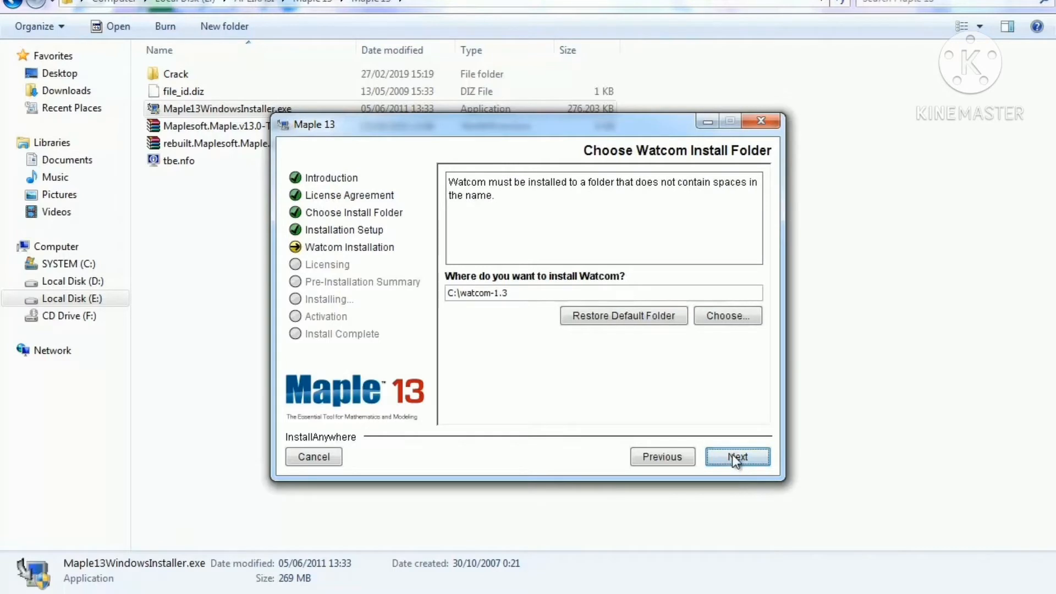
left_click(733, 458)
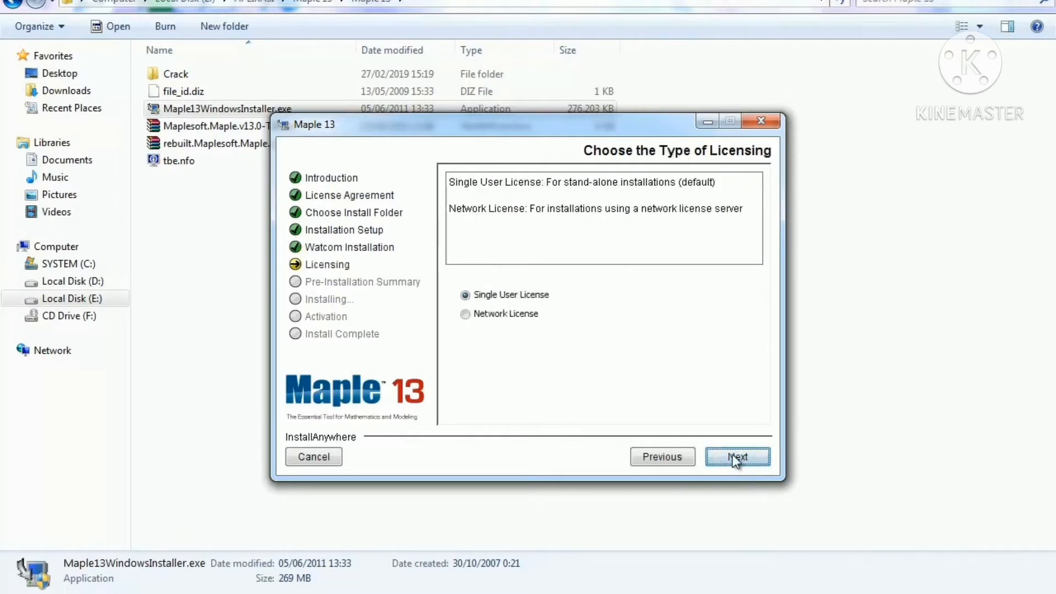
left_click(732, 456)
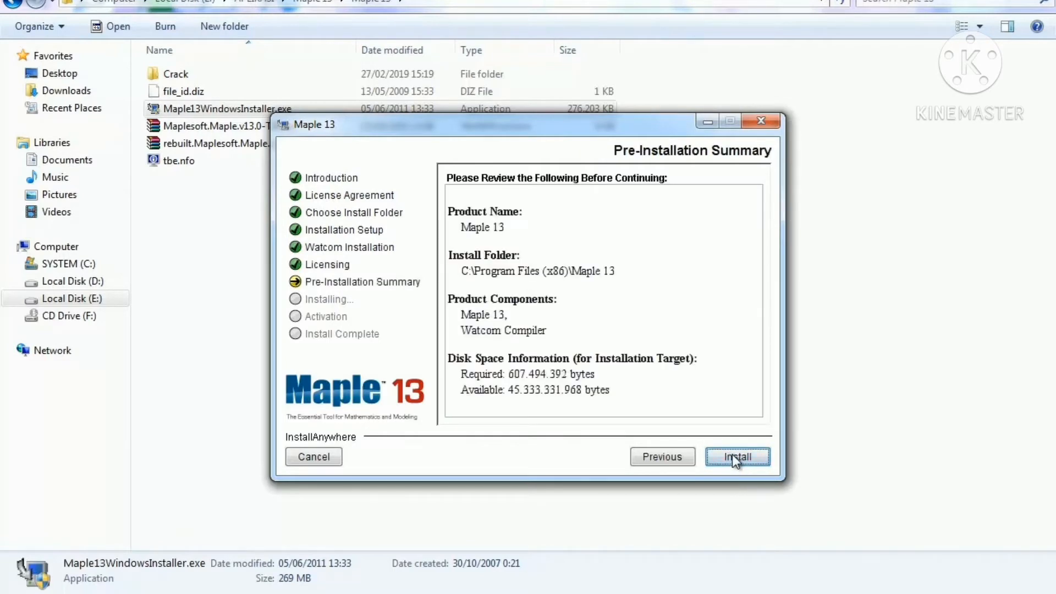
left_click(734, 457)
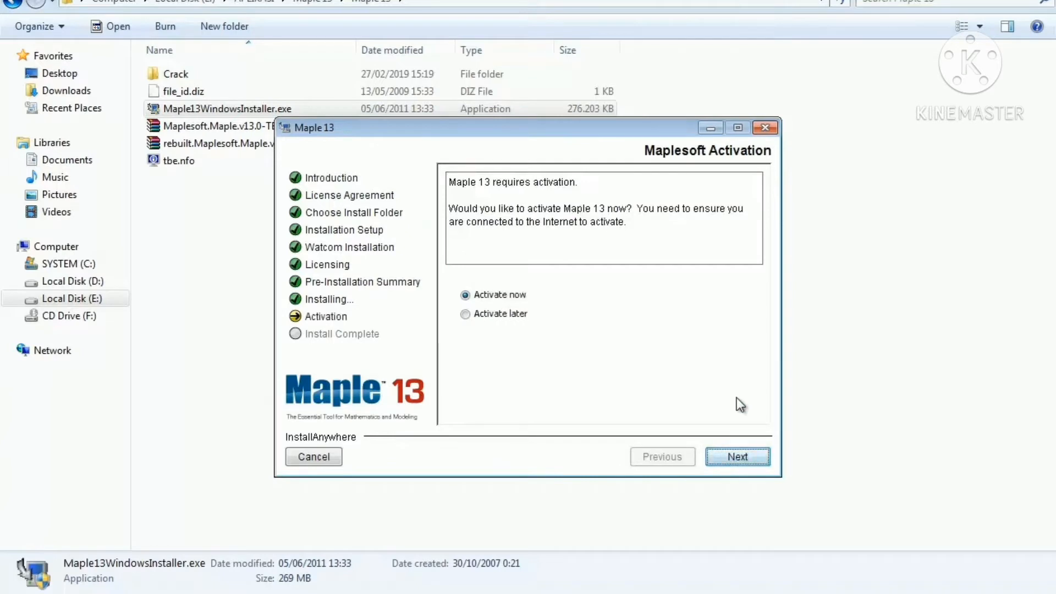
Choose to activate later, acknowledge the notice, opt to restart the system yourself, and finish the installer.
left_click(467, 313)
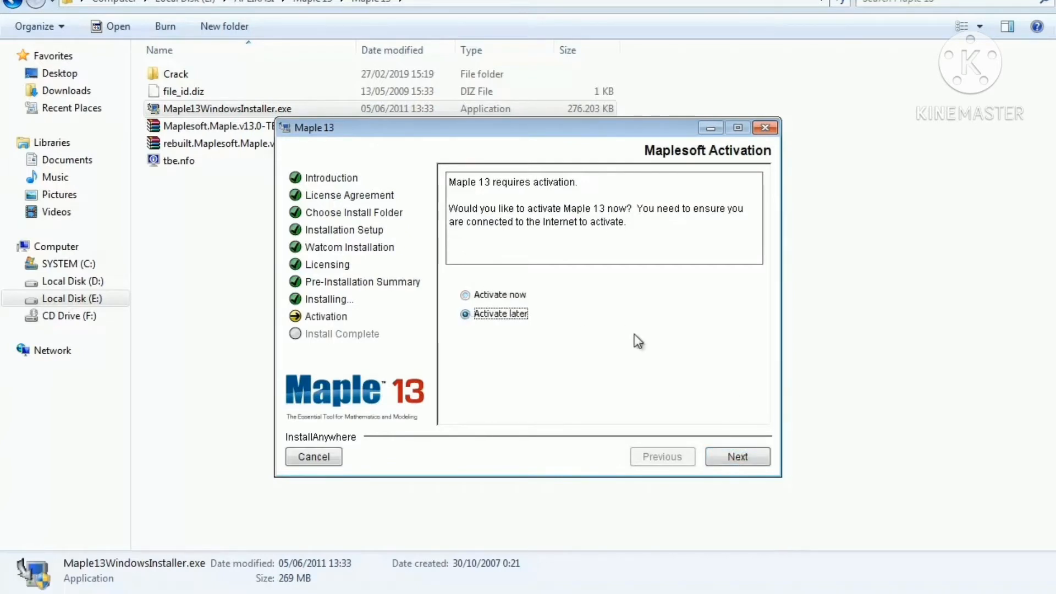
left_click(755, 458)
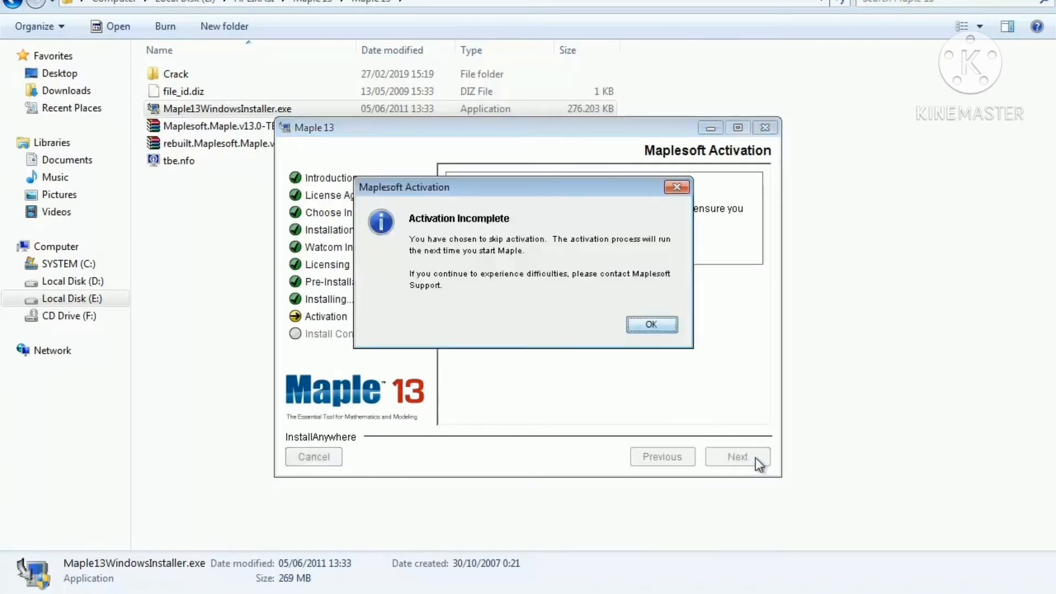
left_click(662, 329)
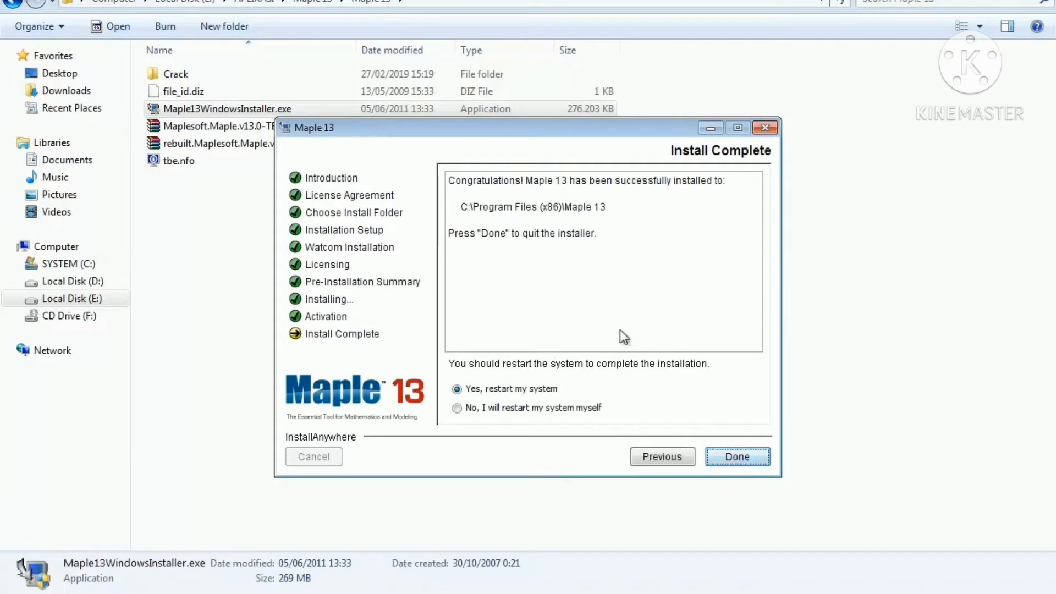
left_click(456, 408)
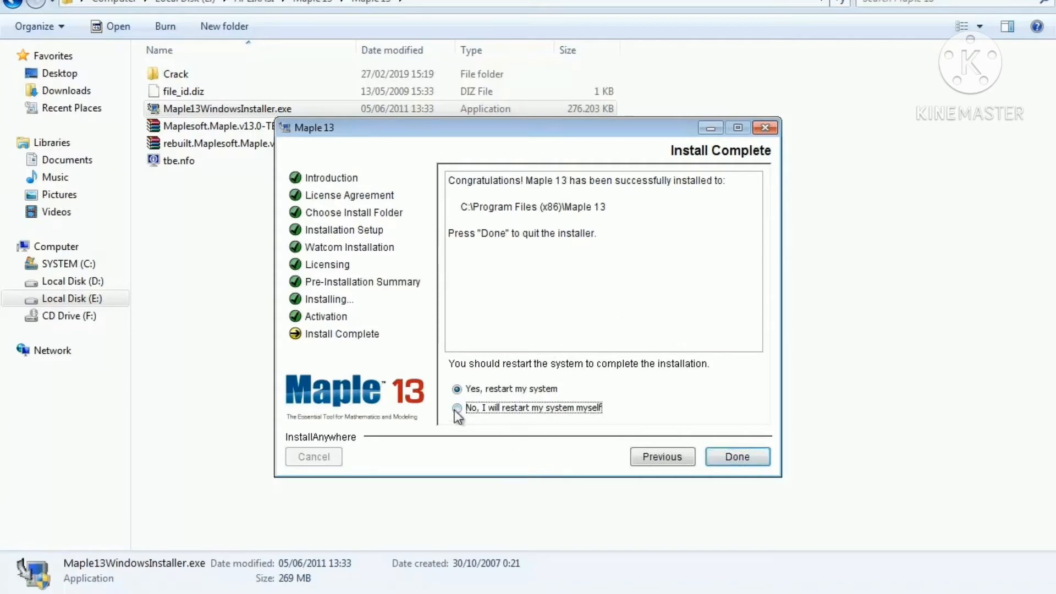
left_click(729, 451)
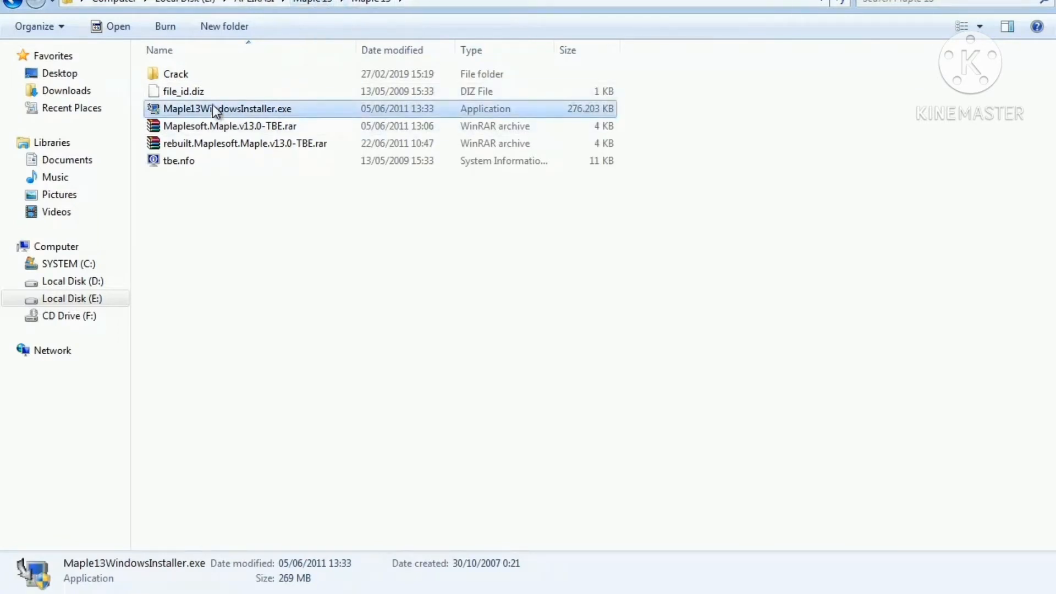
Copy license.dat from the Crack folder into C:\Program Files (x86)\Maple 13\license, granting administrator permission.
double_click(210, 75)
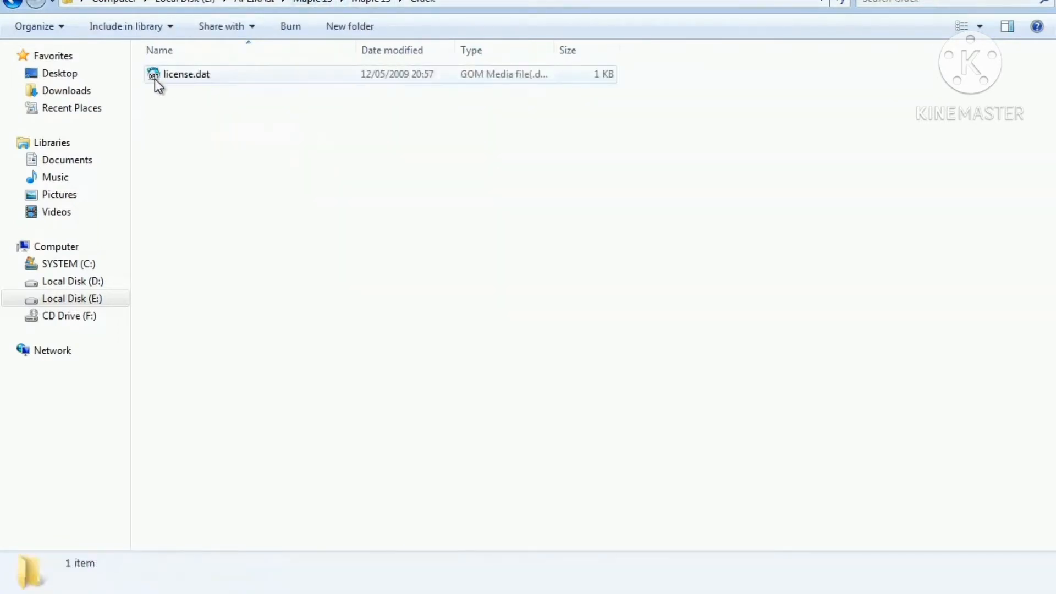
left_click(193, 74)
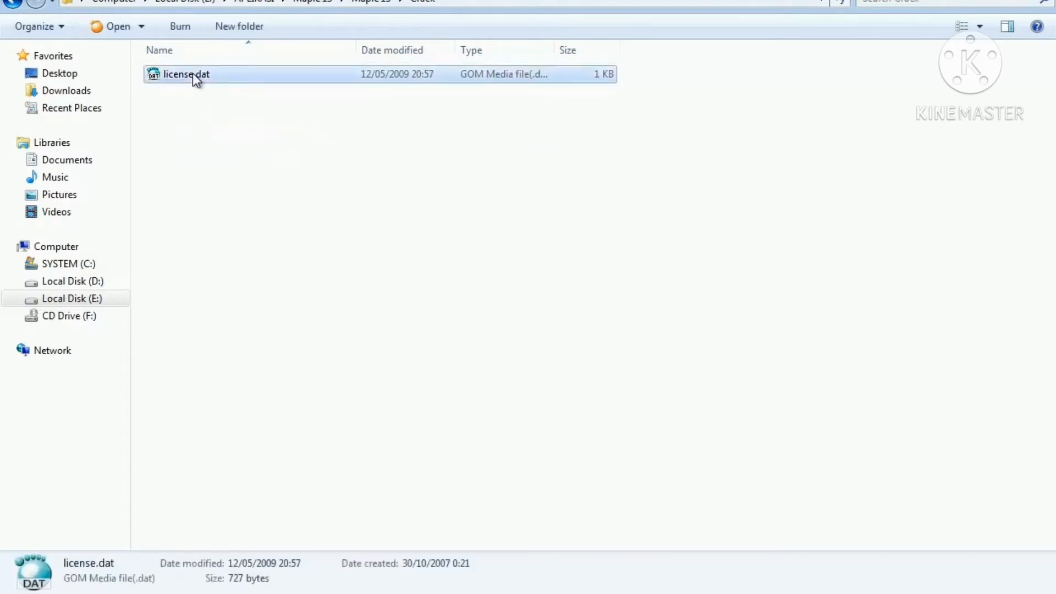
left_click(75, 271)
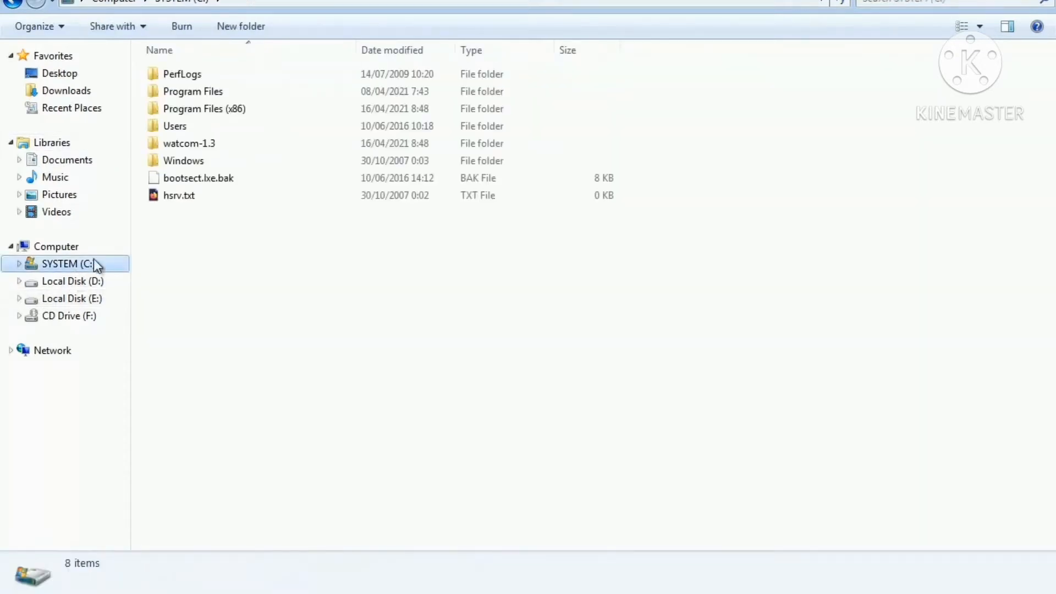
double_click(266, 106)
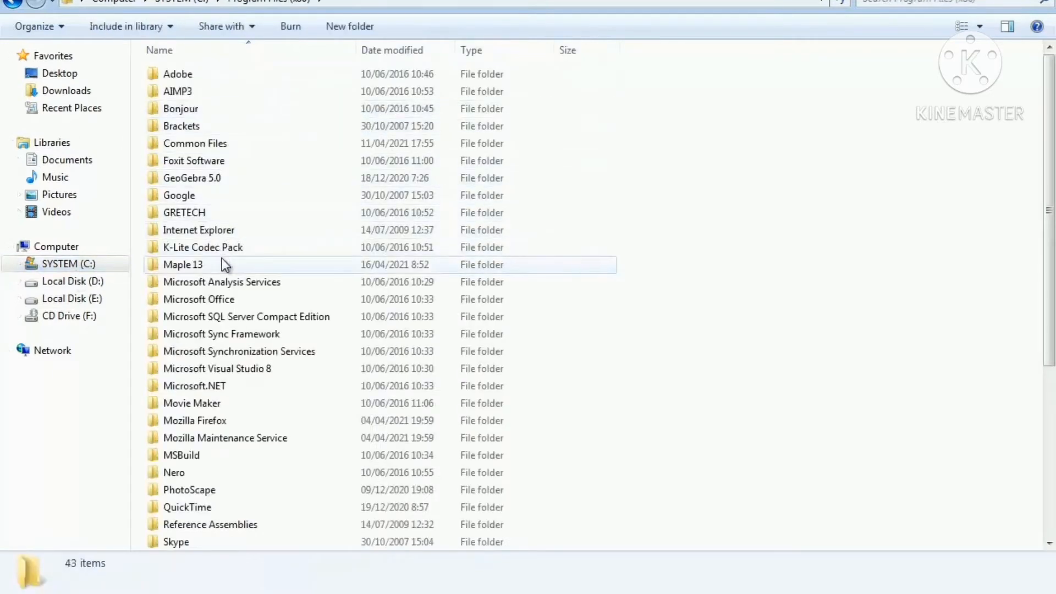
double_click(223, 260)
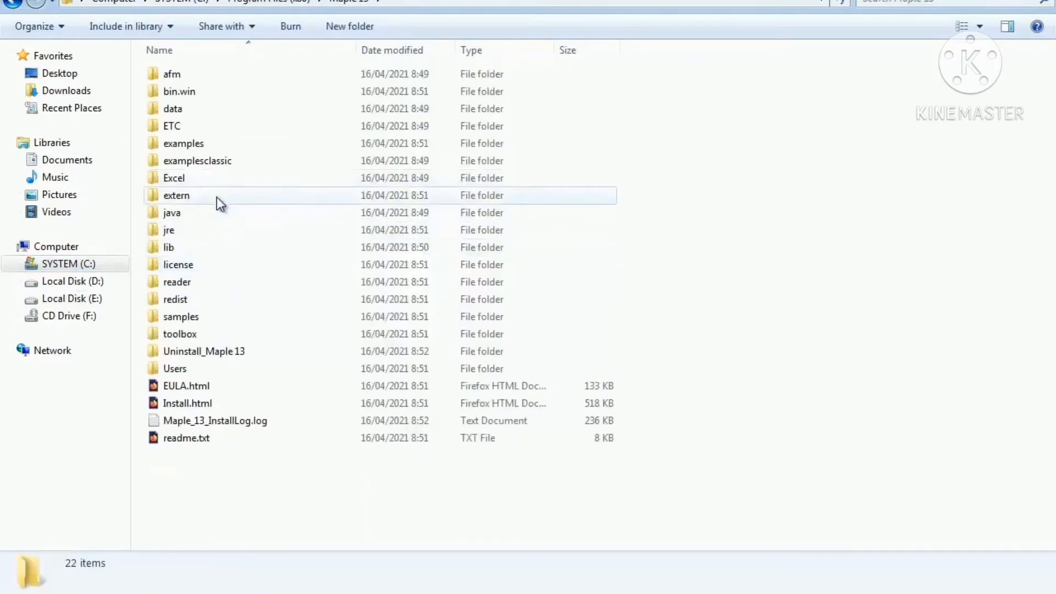
double_click(196, 269)
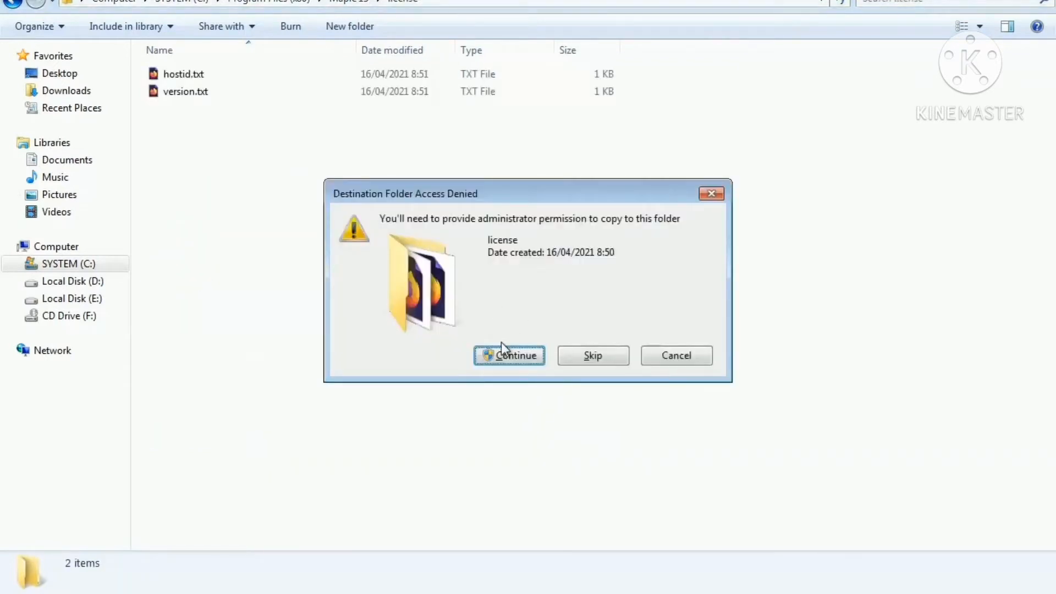
left_click(513, 356)
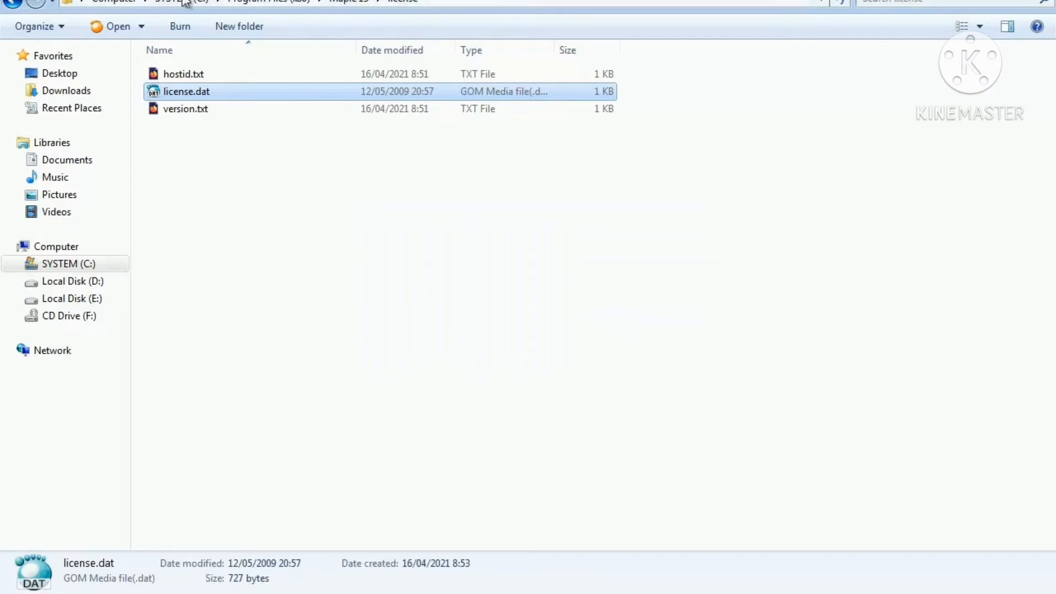
Paste the copied license file into the Maple 13 bin.win folder as well, granting administrator permission.
left_click(15, 4)
left_click(16, 5)
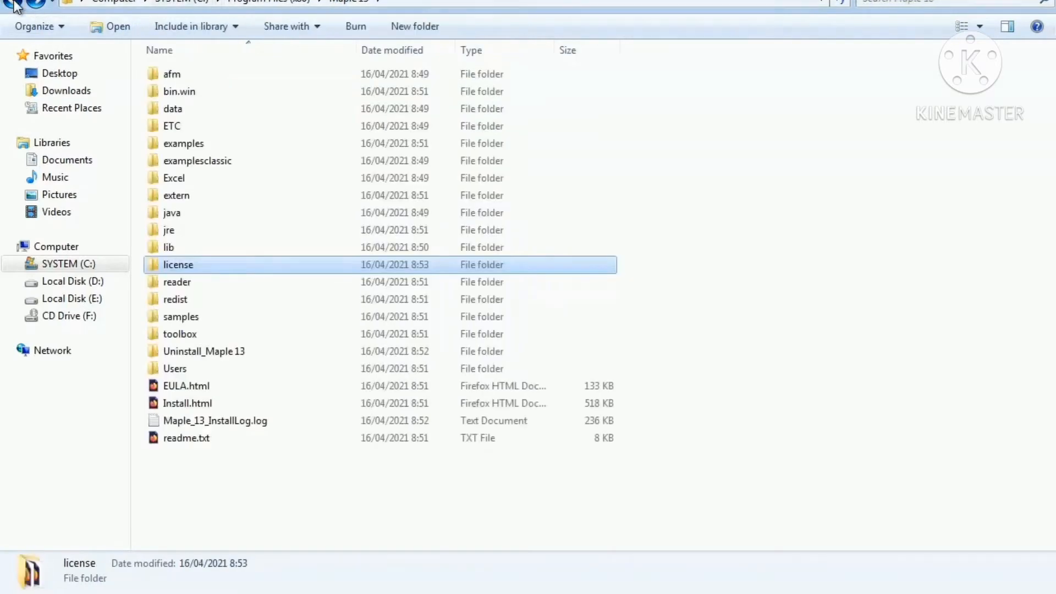
left_click(16, 4)
left_click(16, 4)
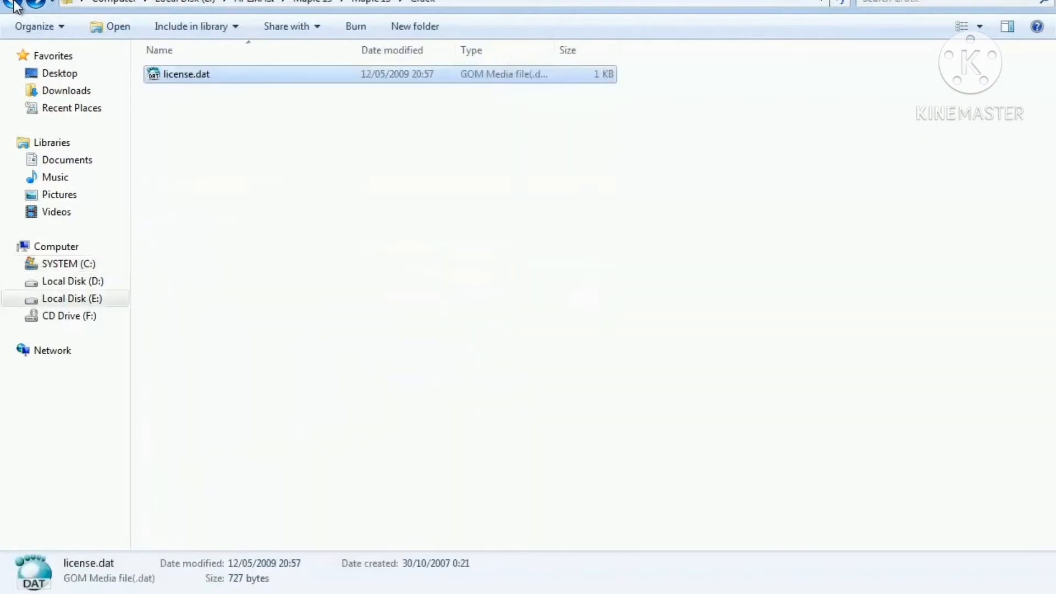
left_click(15, 5)
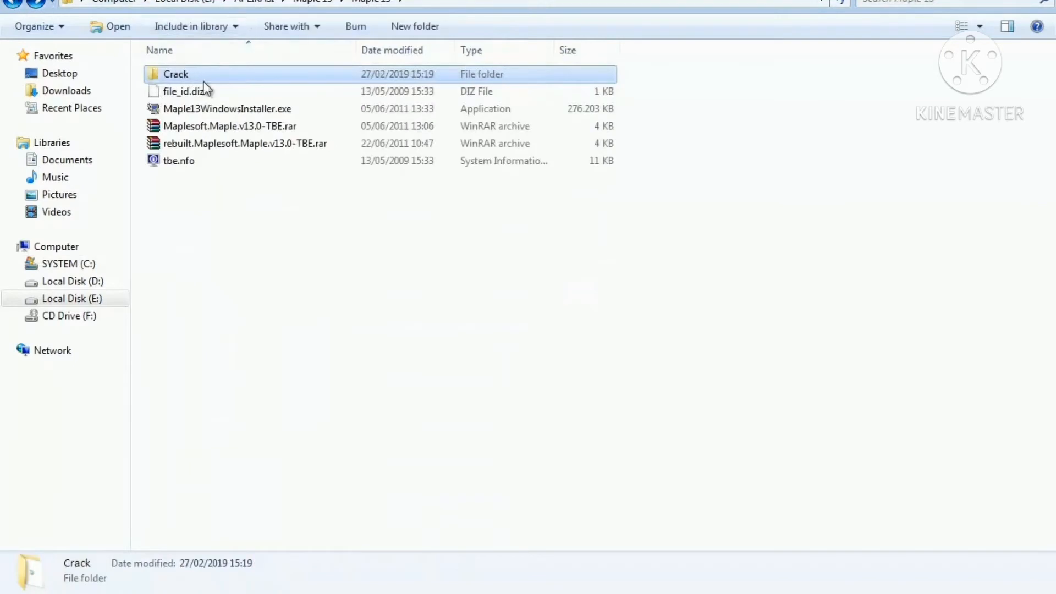
left_click(206, 97)
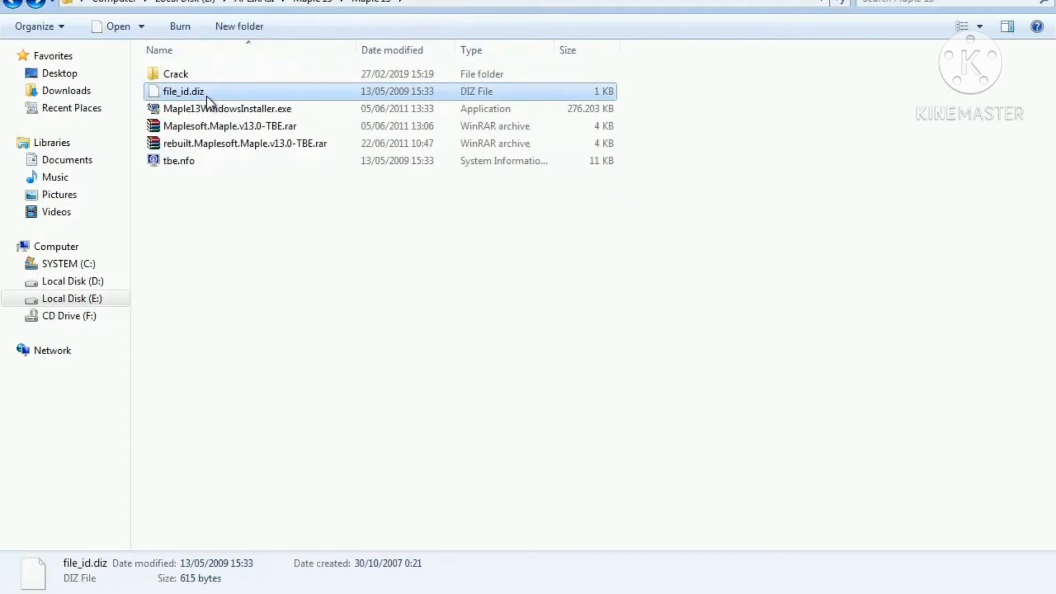
left_click(36, 4)
left_click(37, 4)
left_click(36, 4)
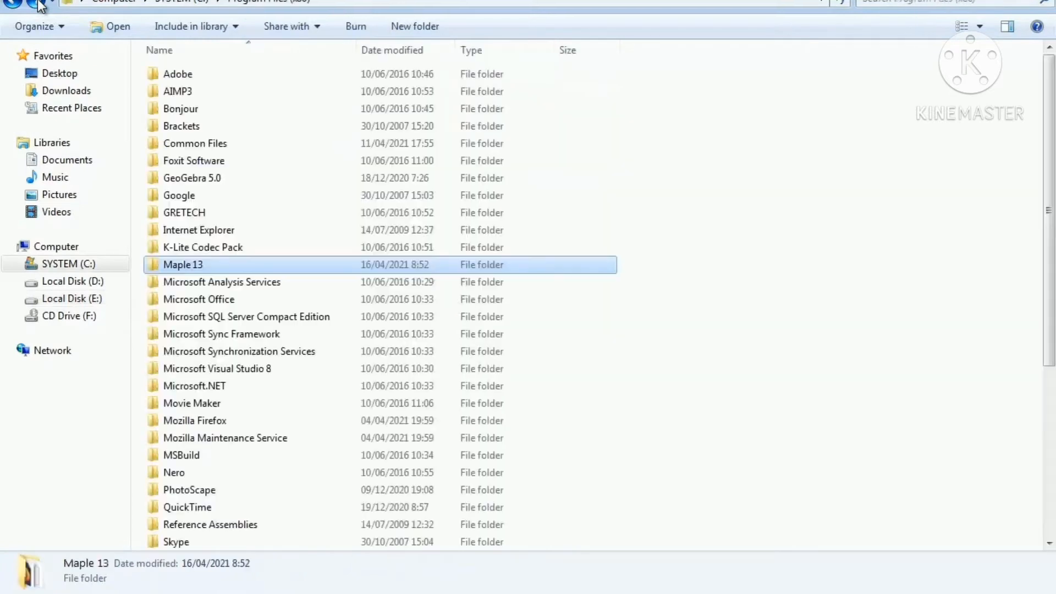
double_click(260, 264)
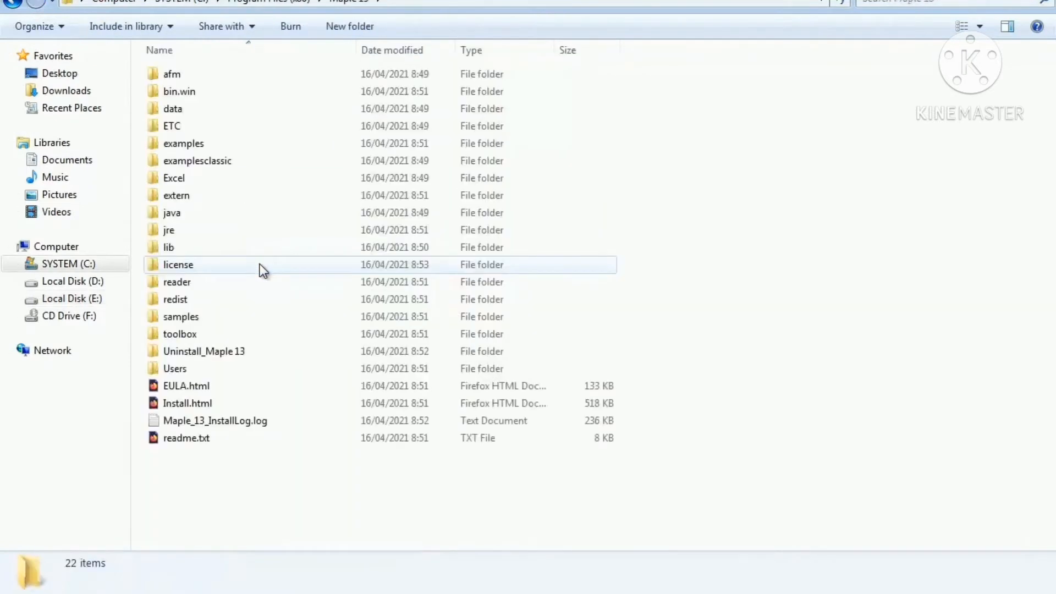
double_click(233, 95)
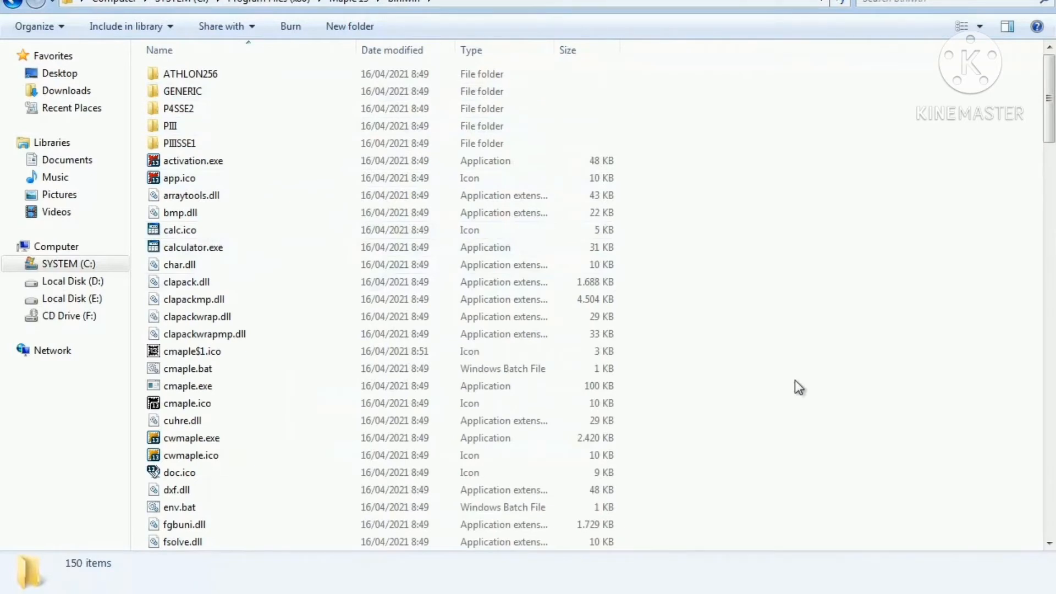
key("ctrl+v")
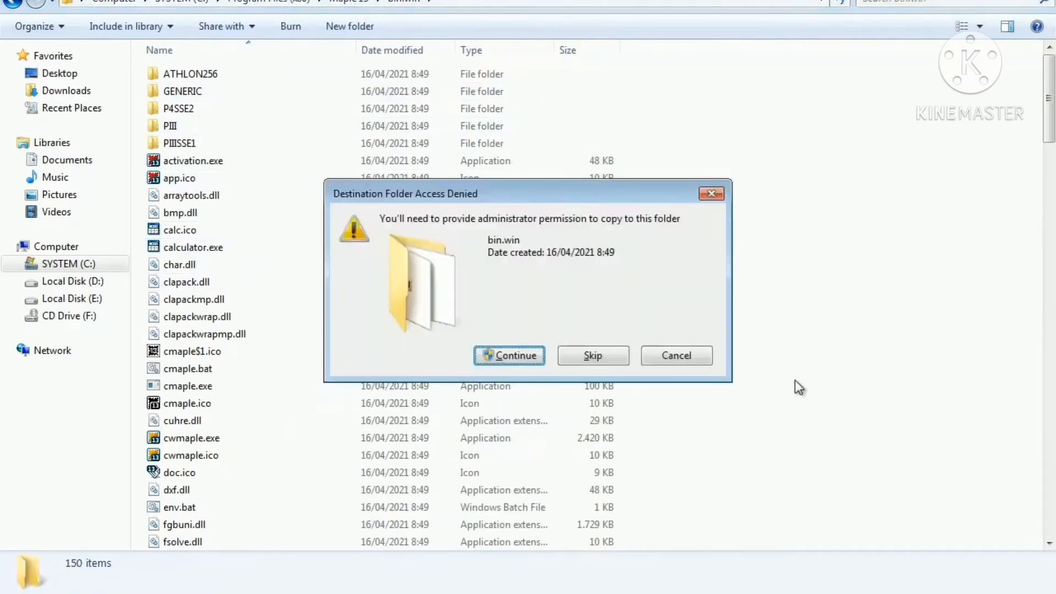
left_click(530, 351)
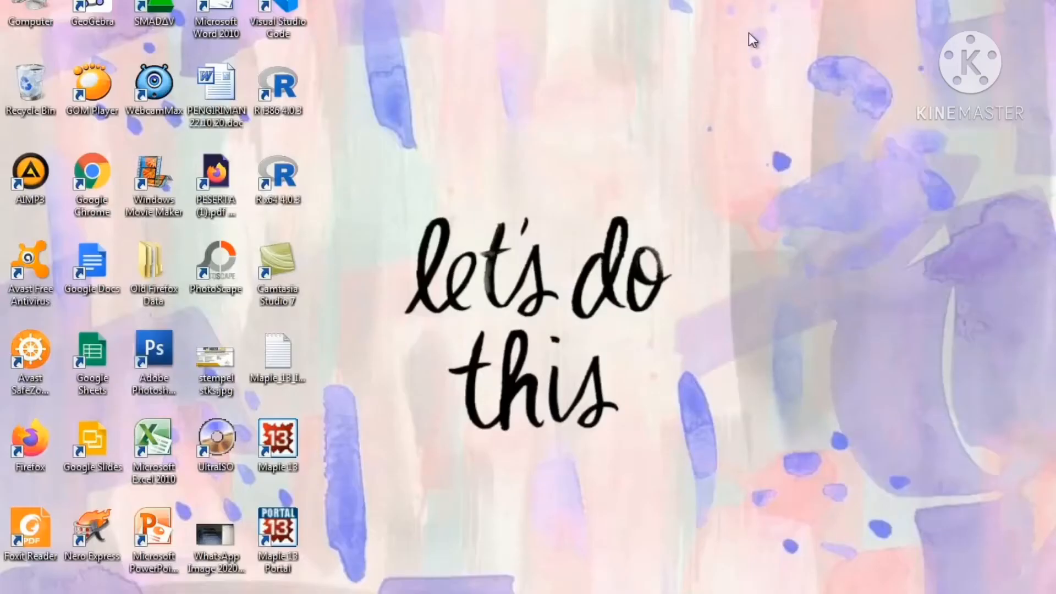
Launch Maple 13 from its desktop shortcut, maximize the window, and close the Startup dialog.
double_click(285, 434)
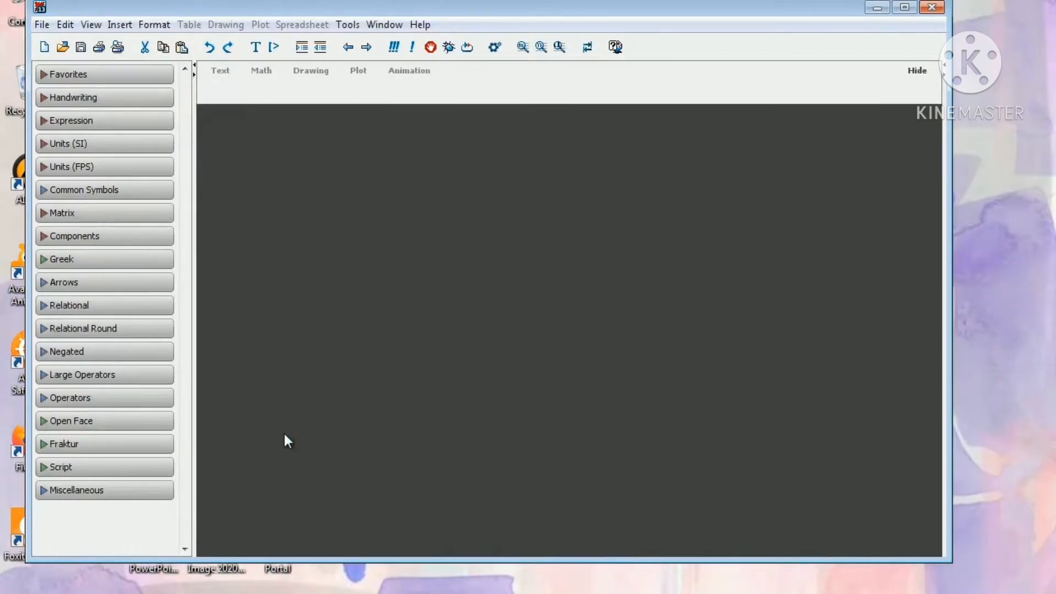
left_click(904, 8)
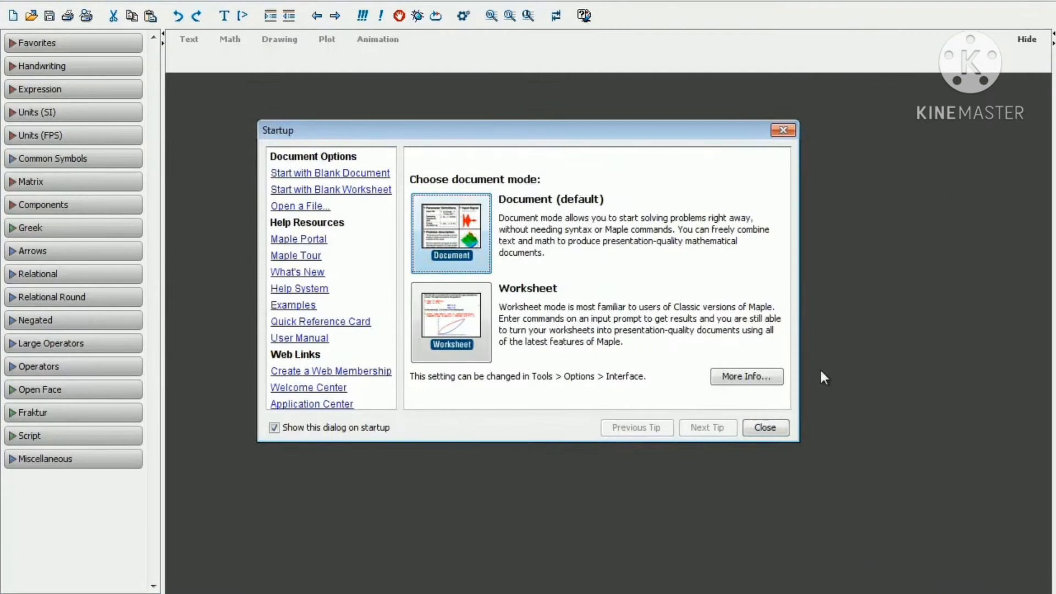
left_click(770, 427)
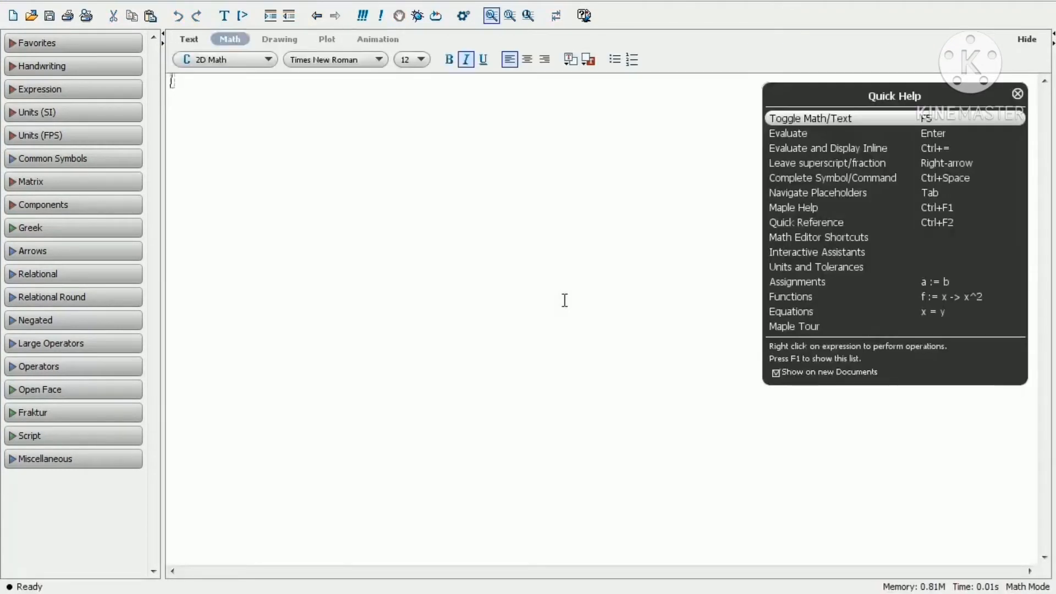
Close the Quick Help panel and open a new document in Worksheet Mode.
left_click(1017, 93)
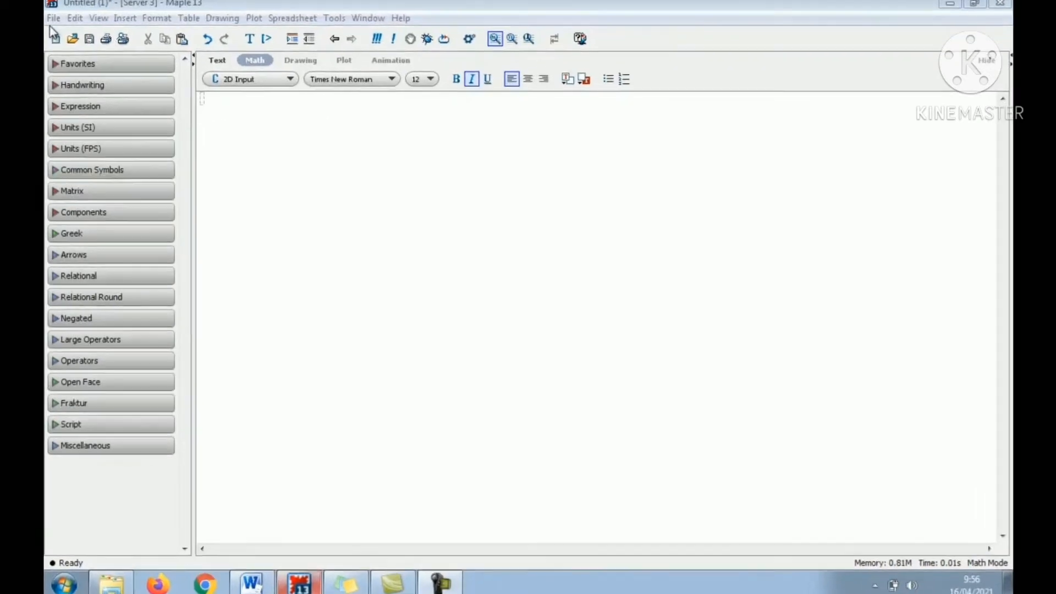
left_click(53, 19)
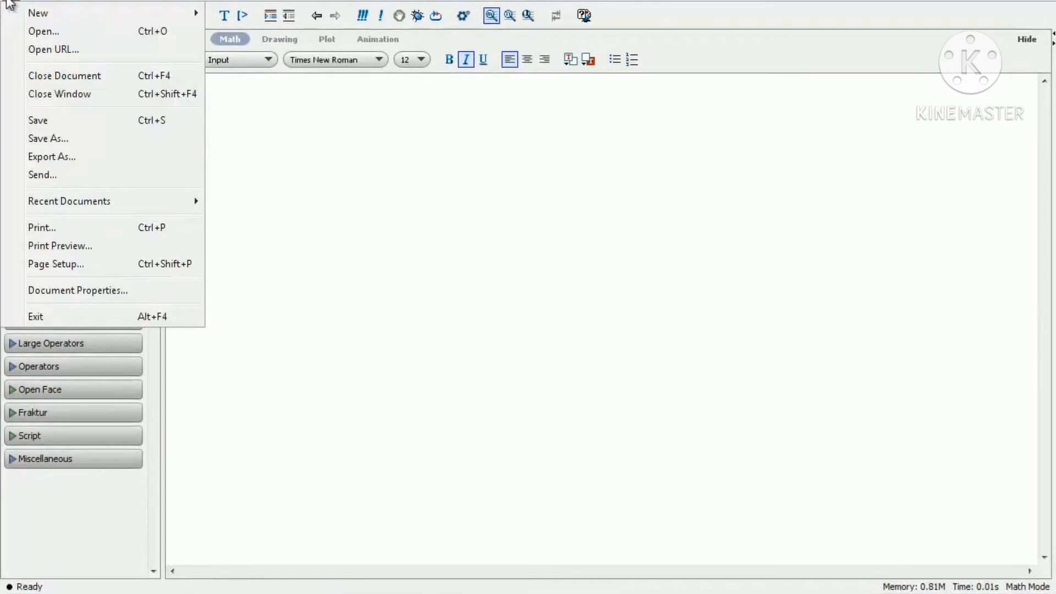
mouse_move(38, 12)
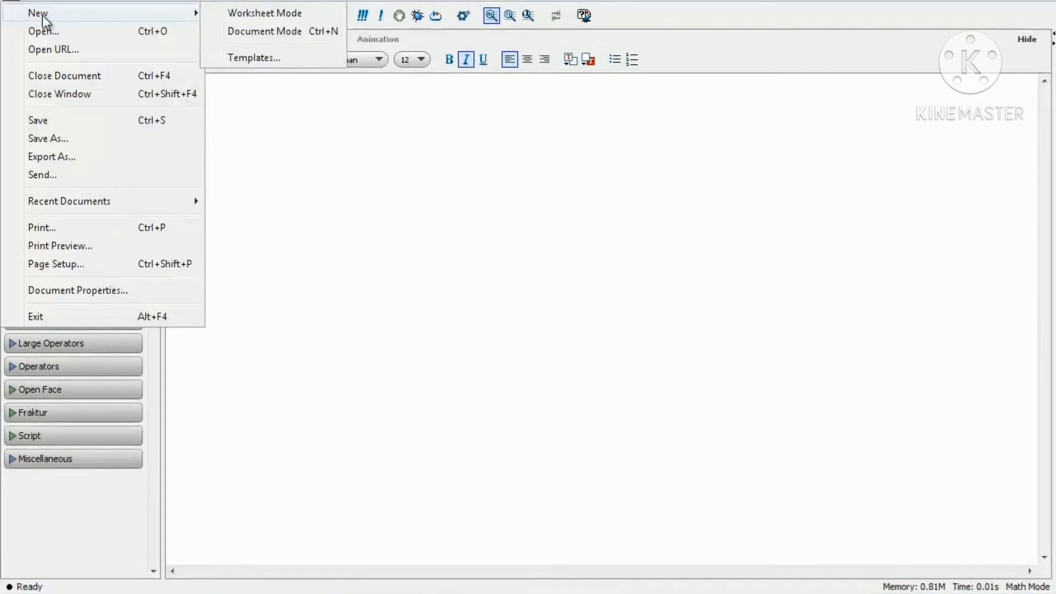
left_click(298, 12)
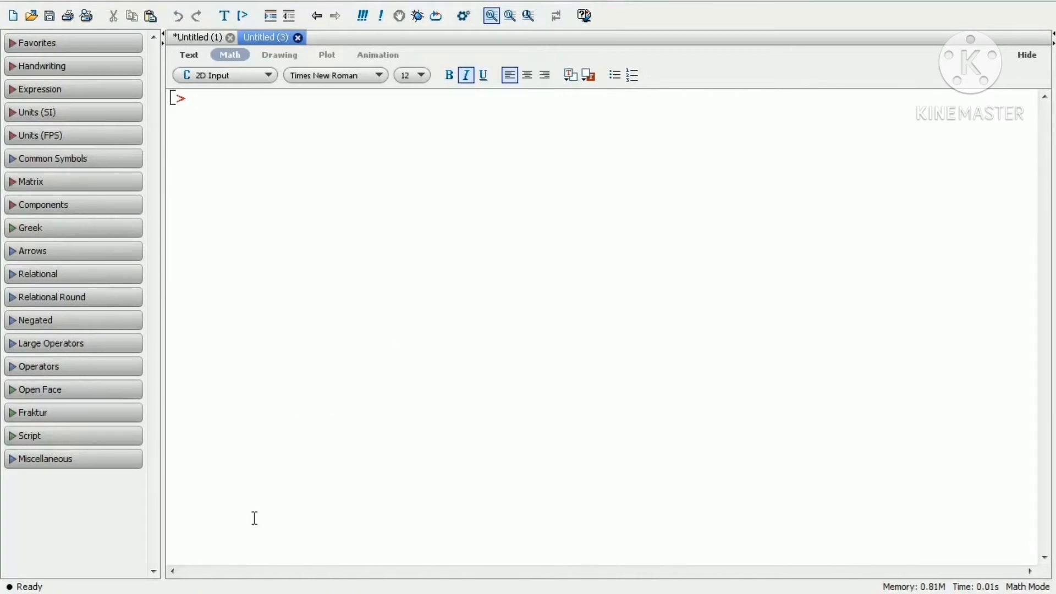
Open Maple Help and search the help topics for integral.
key("alt+Tab")
left_click(386, 2)
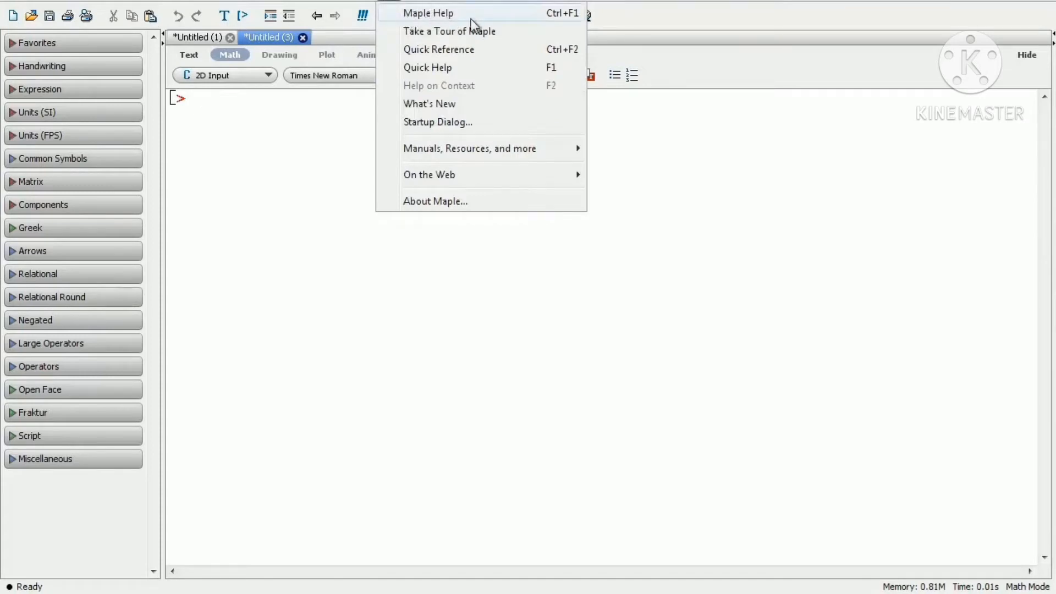
left_click(564, 17)
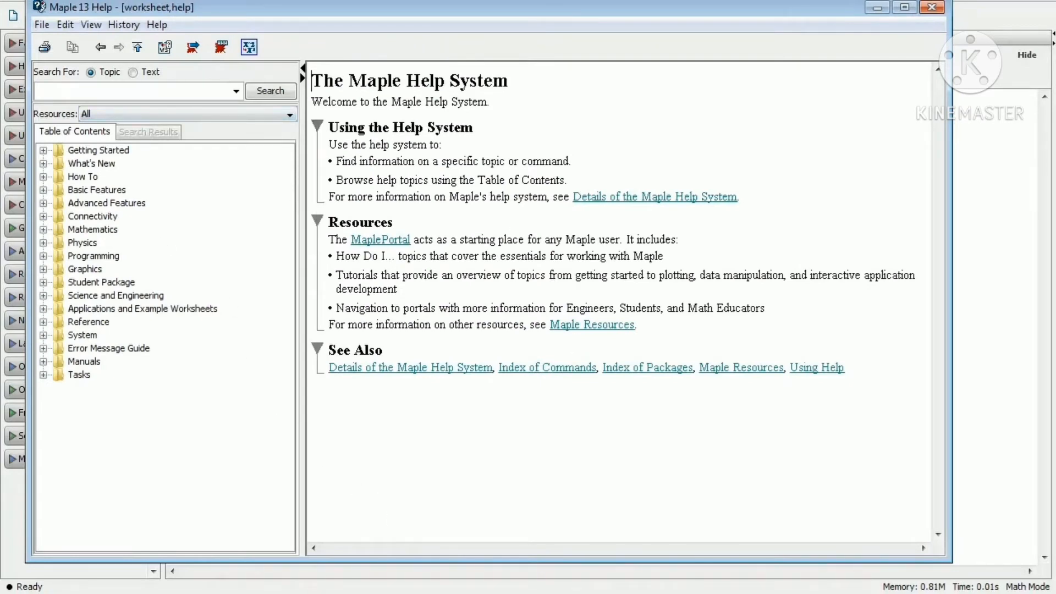
left_click(69, 92)
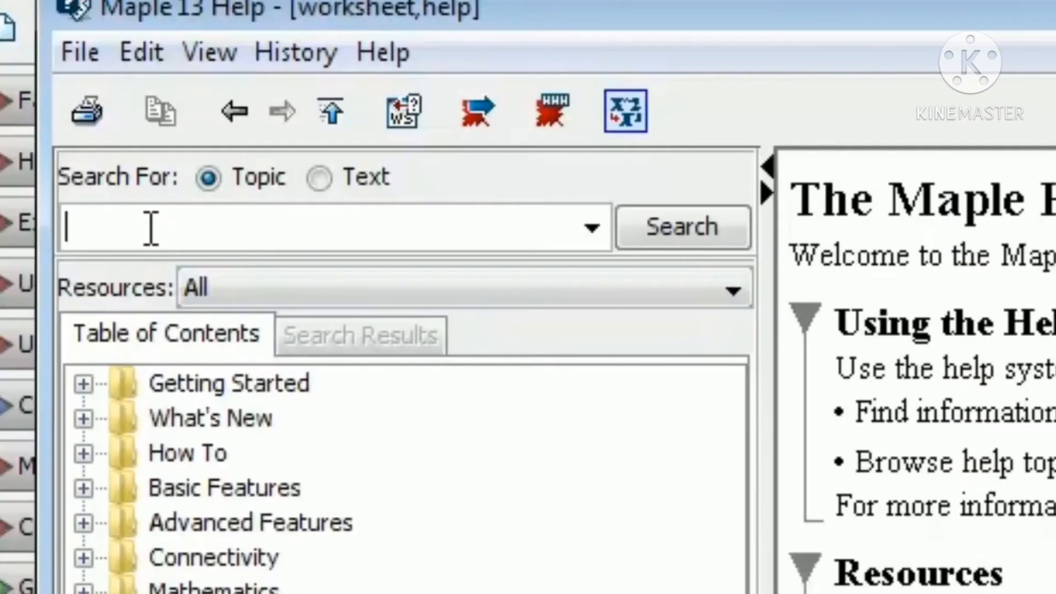
type("inte")
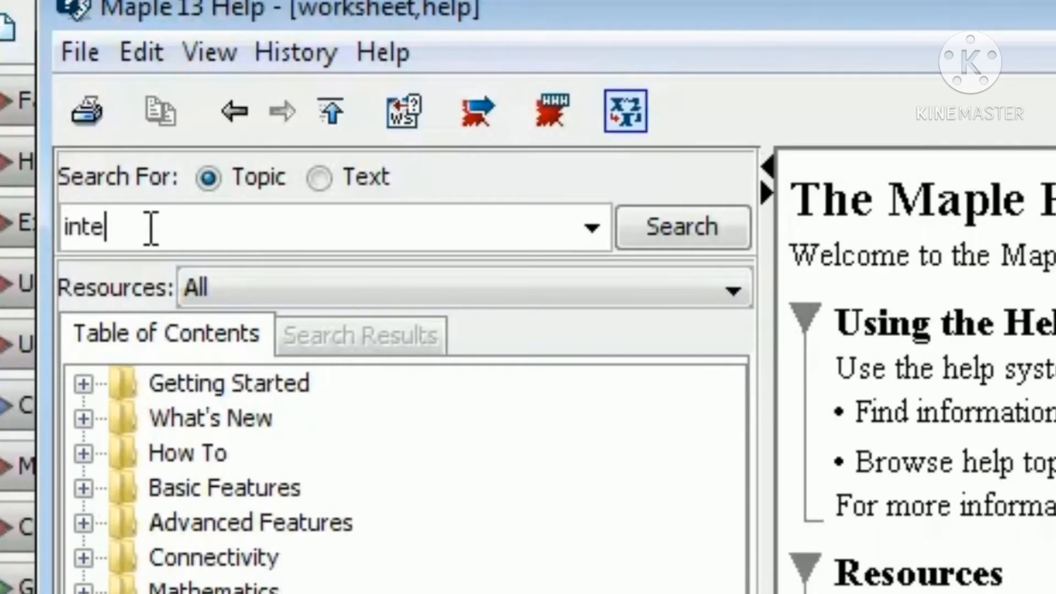
type("gral")
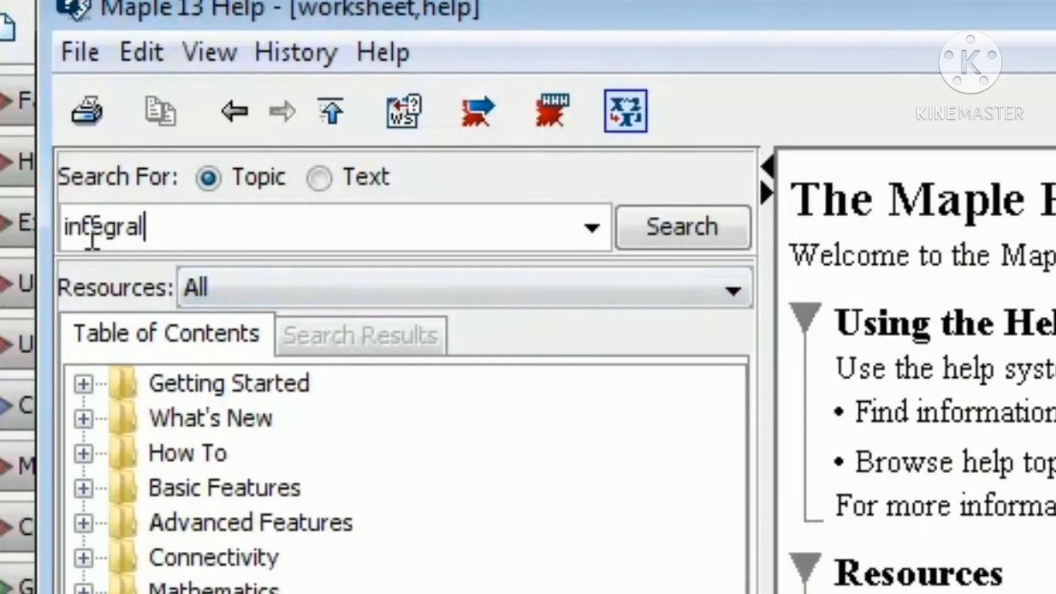
left_click(699, 220)
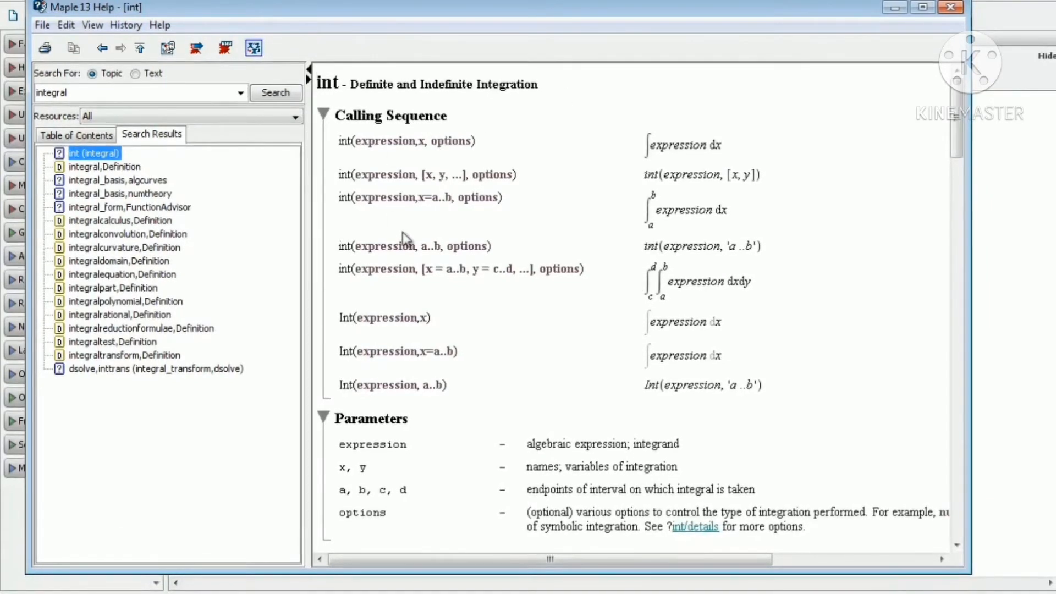
Read through the int help page's calling sequences and examples, then close the help window.
scroll(495, 174, "down", 1)
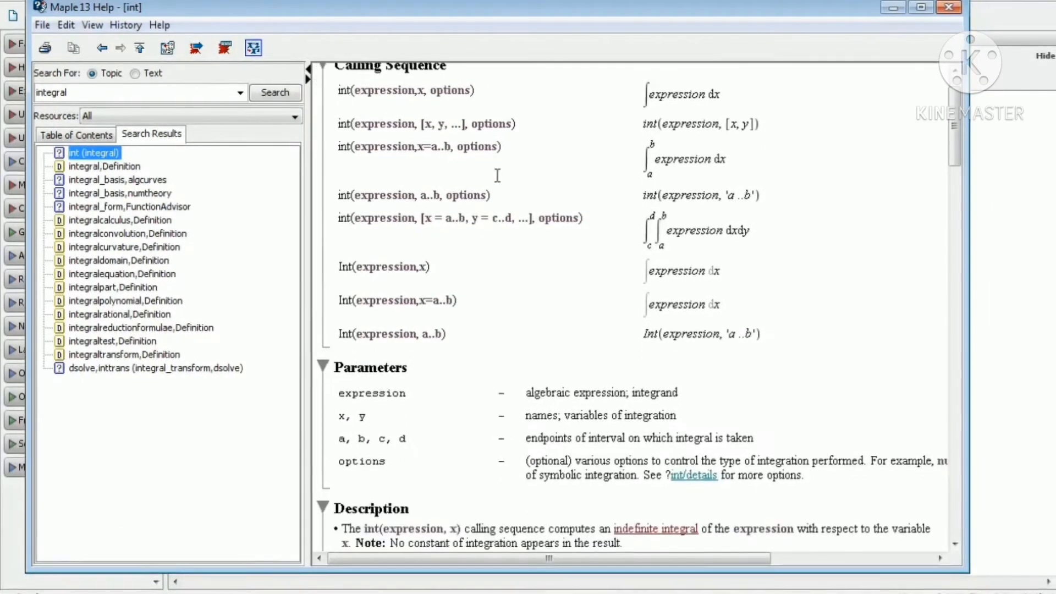
scroll(497, 175, "down", 5)
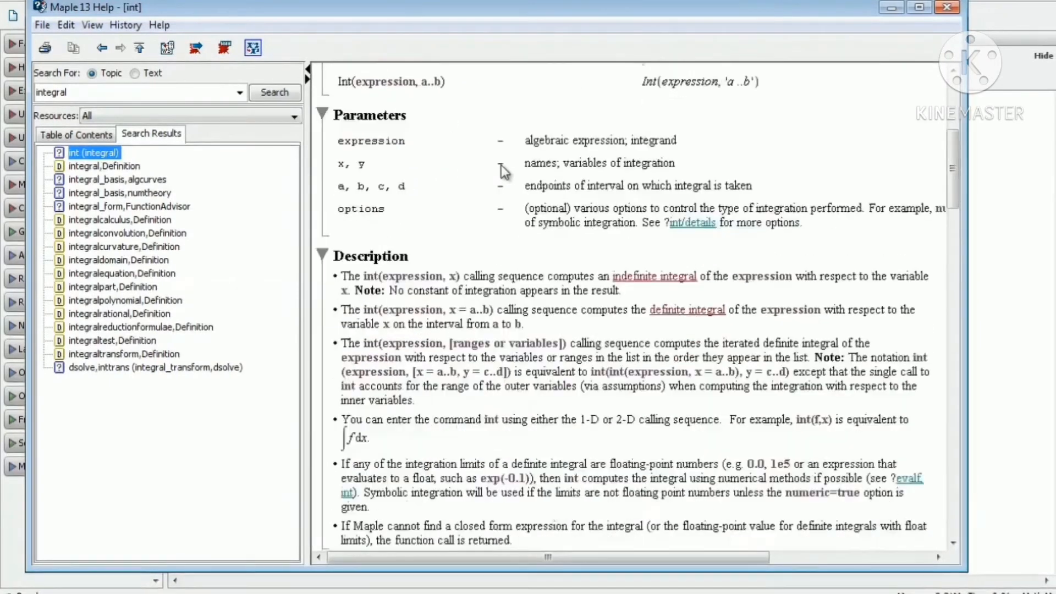
scroll(500, 165, "down", 1)
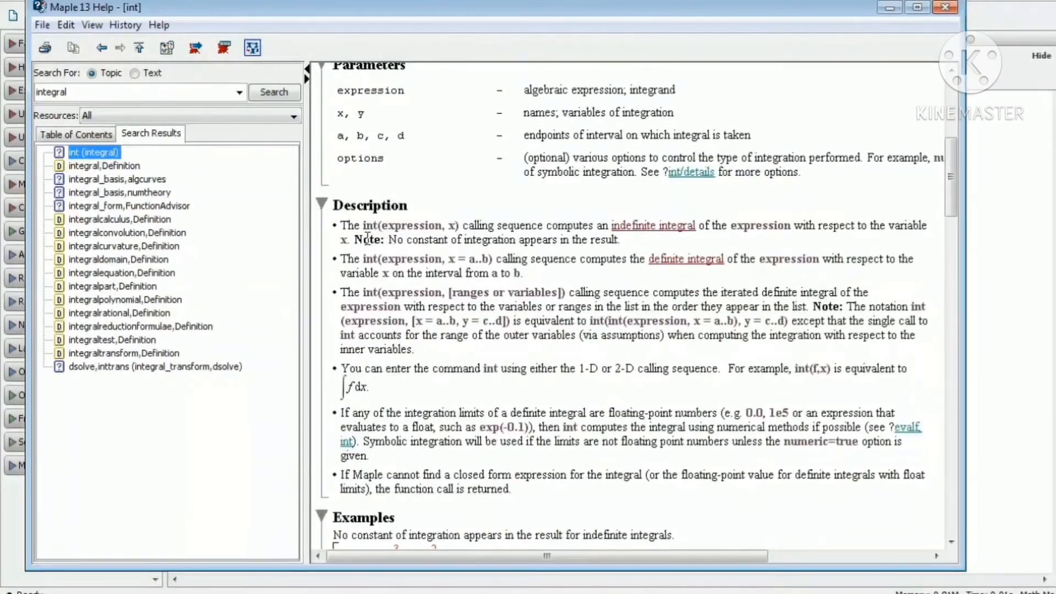
scroll(612, 244, "down", 1)
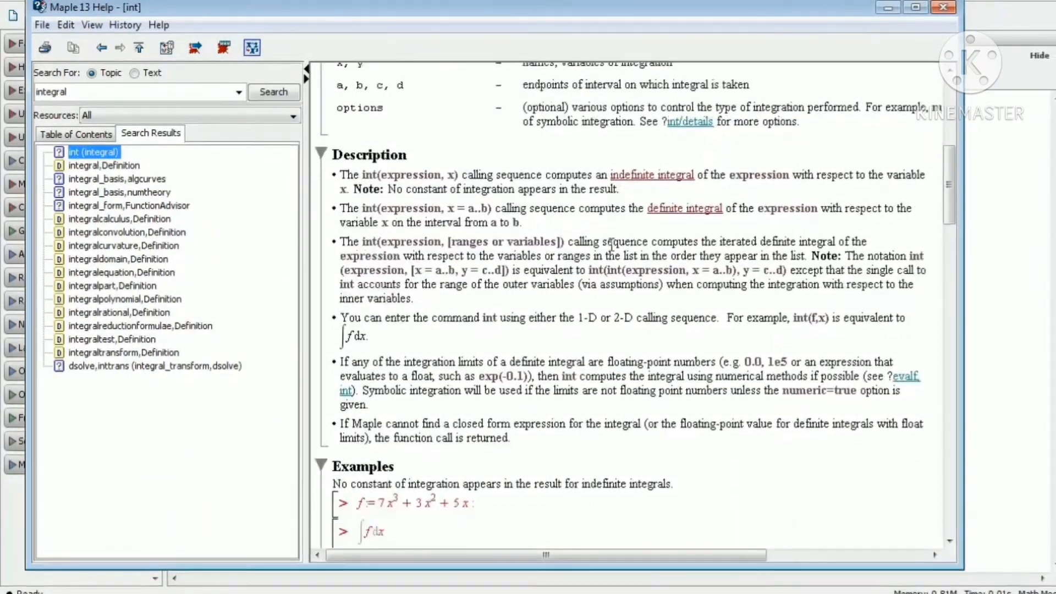
scroll(612, 244, "down", 5)
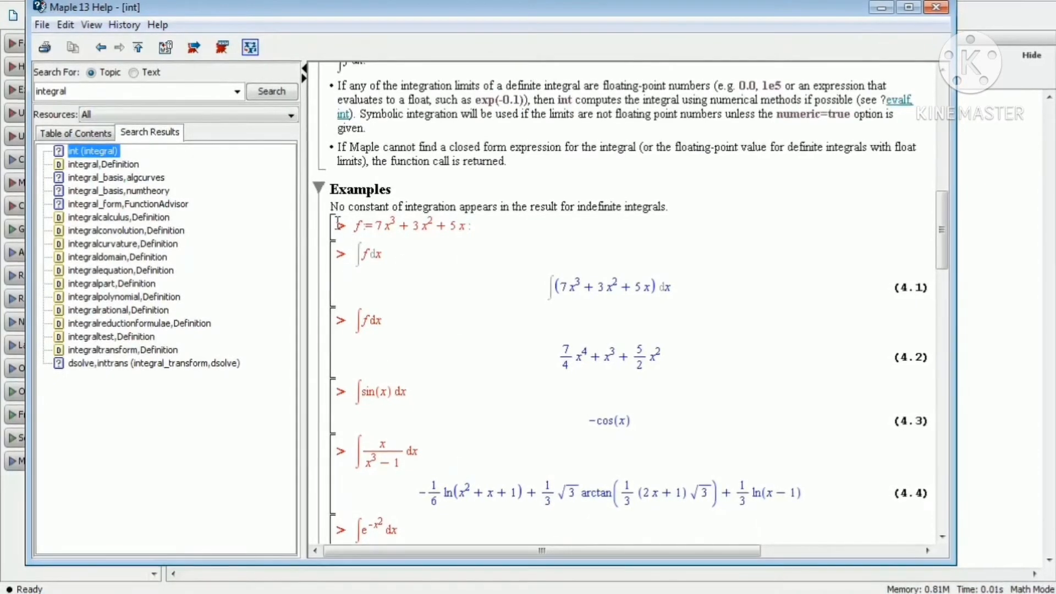
scroll(337, 222, "down", 2)
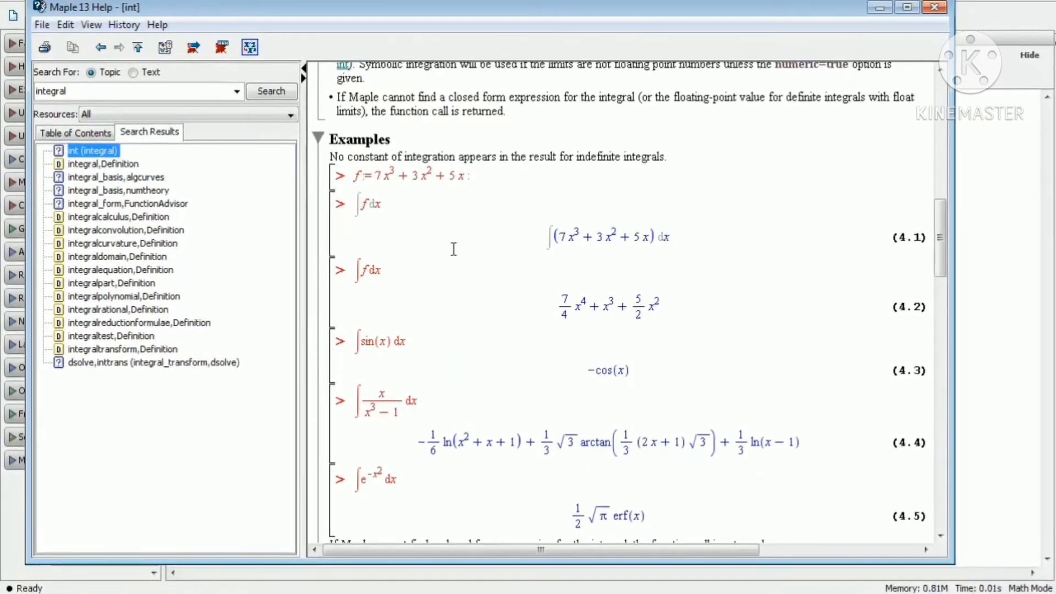
scroll(454, 249, "down", 15)
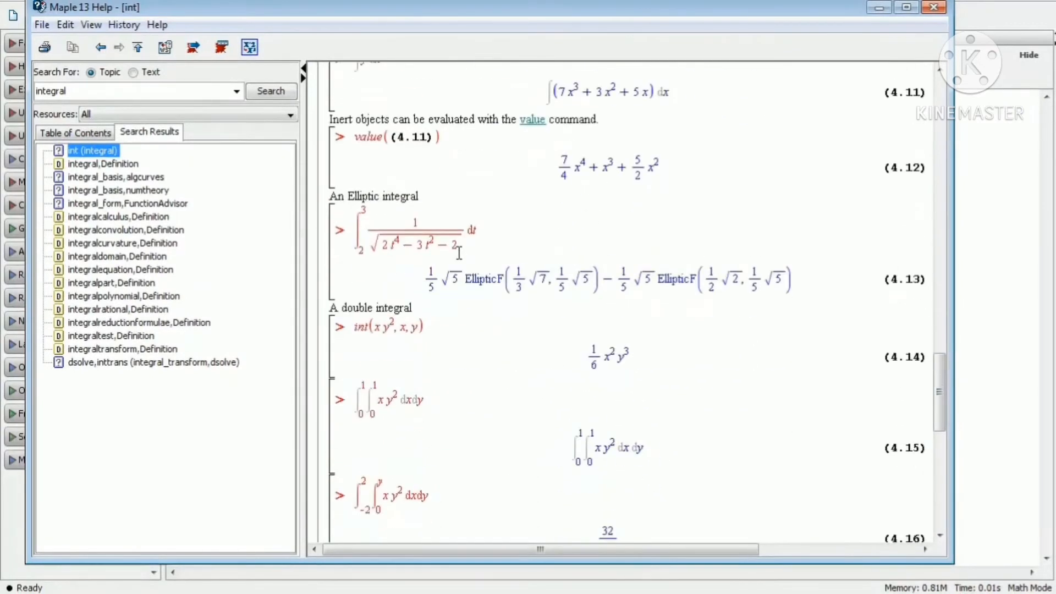
scroll(458, 253, "down", 15)
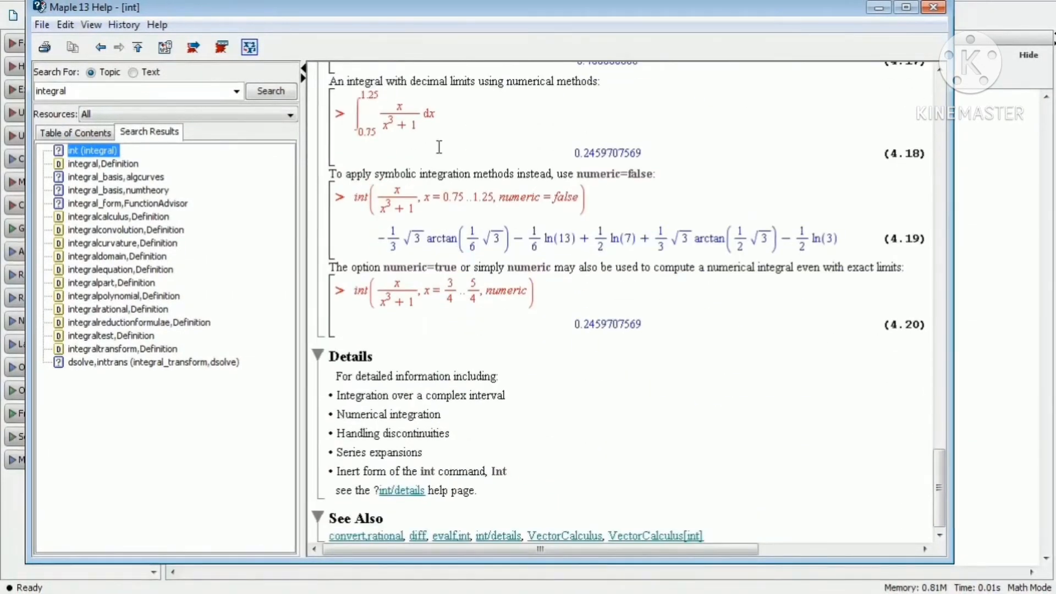
scroll(702, 189, "up", 15)
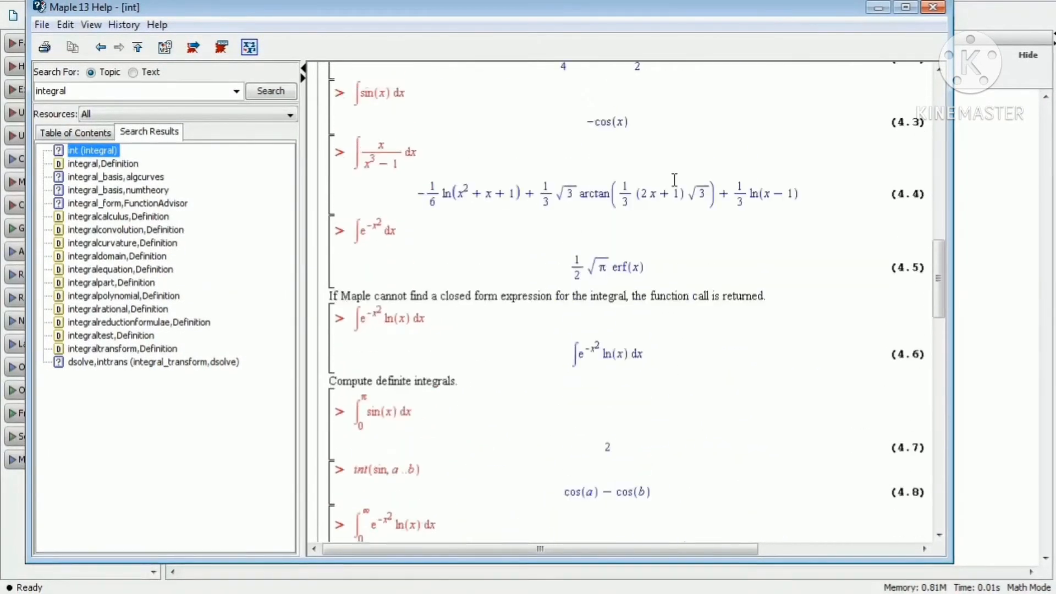
scroll(674, 180, "up", 3)
scroll(637, 157, "down", 12)
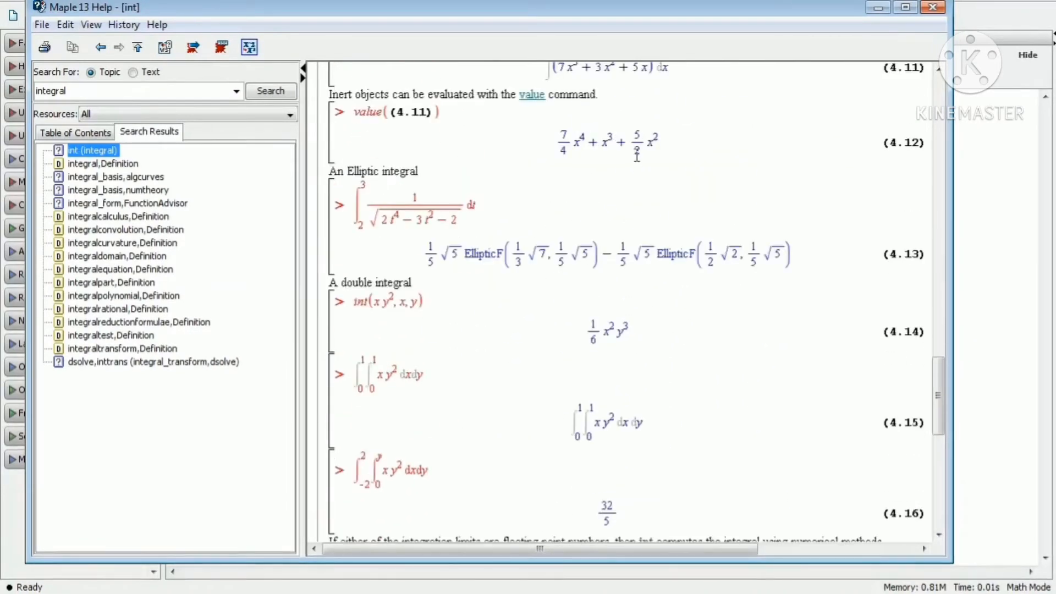
left_click_drag(350, 305, 379, 310)
left_click(398, 330)
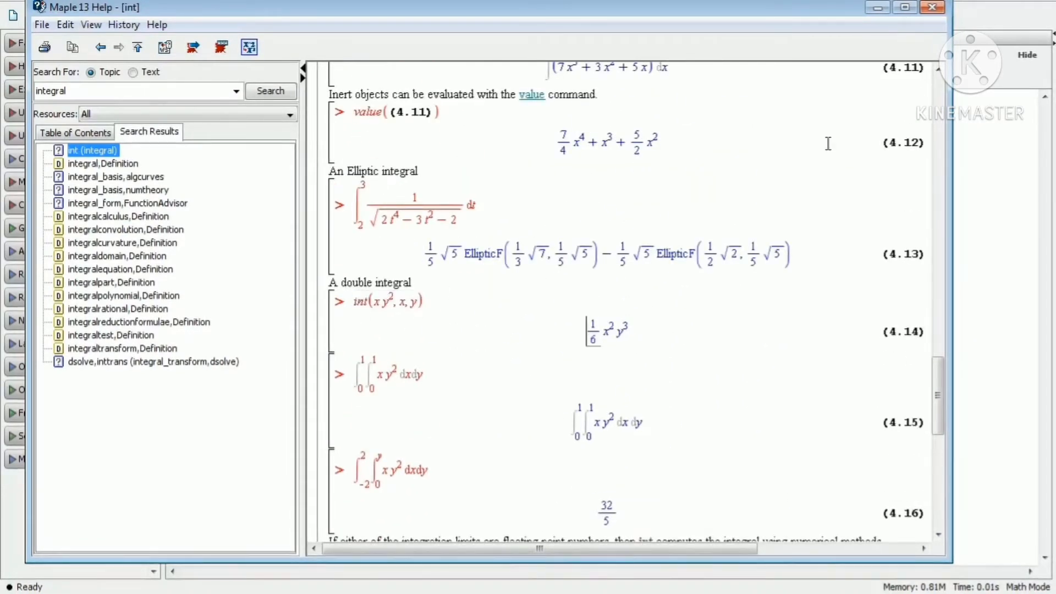
left_click(933, 7)
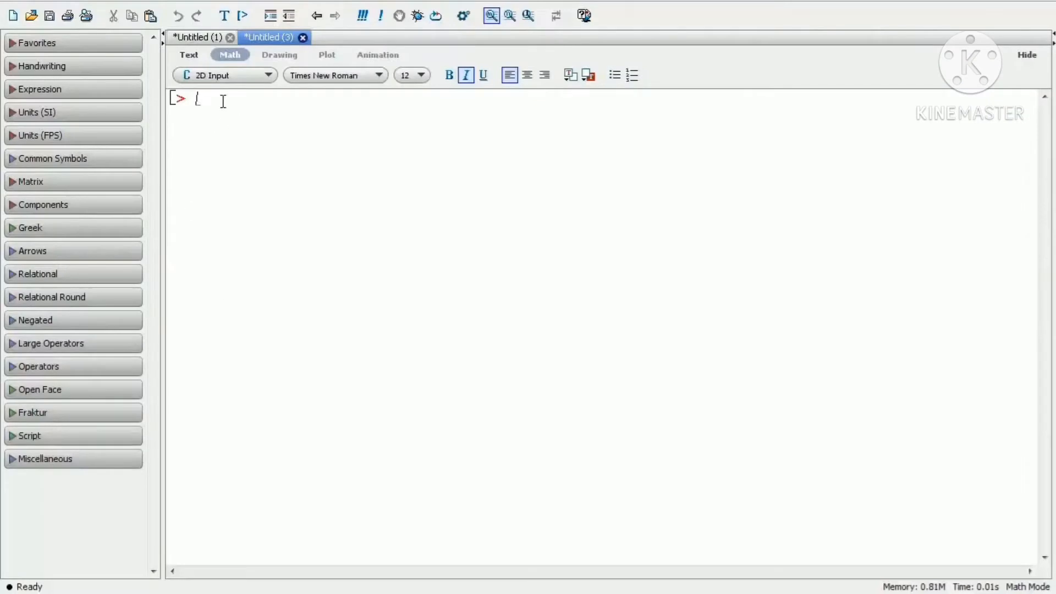
Enter and evaluate int(cos(x), x) at the worksheet prompt.
type("in")
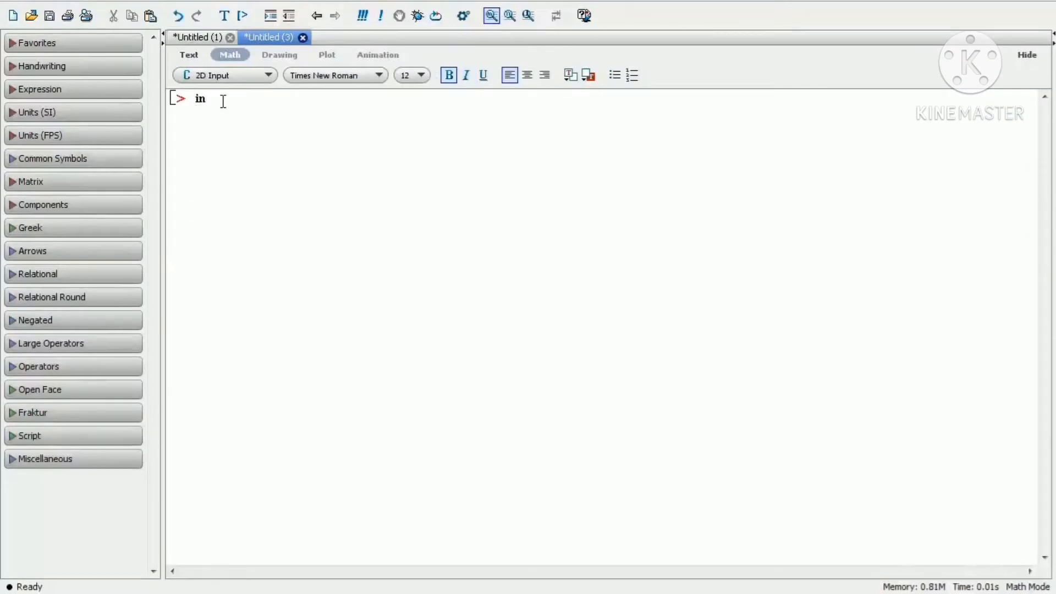
type("t(cos(x), x")
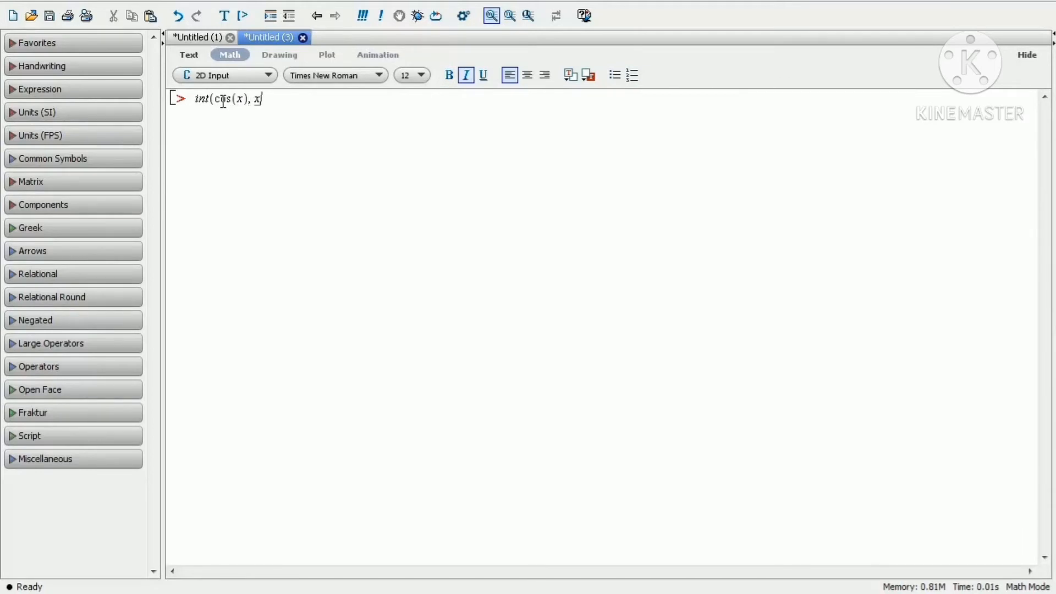
type(")")
key("Return")
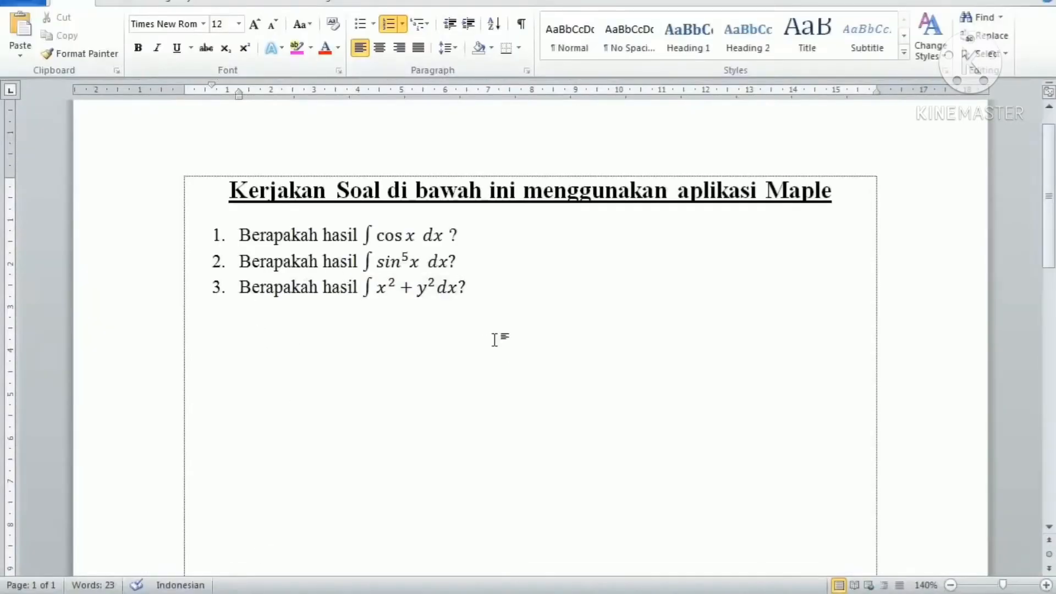
Zoom in on the Word question sheet to read the listed integrals.
left_click(1048, 586)
left_click(1048, 586)
left_click_drag(702, 568, 605, 566)
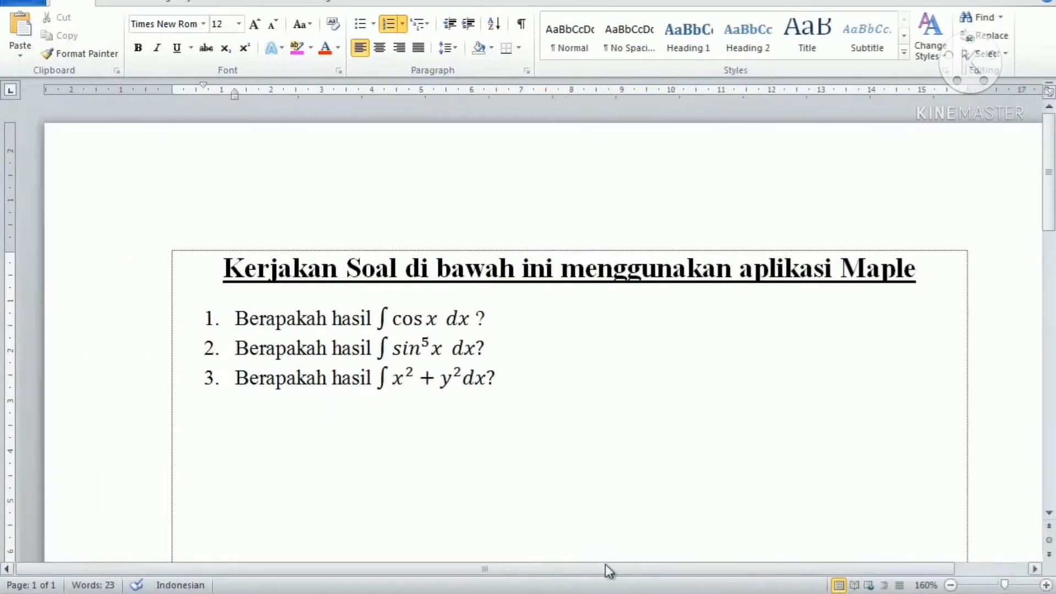
scroll(438, 407, "down", 3)
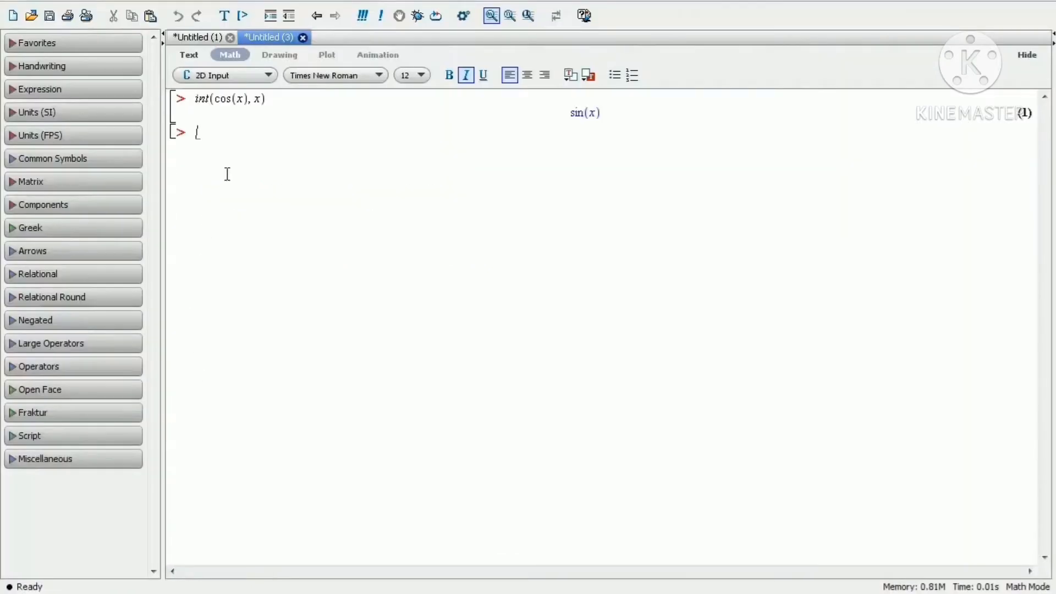
Enter and evaluate int(sin^5(x), x) at the next worksheet prompt.
type("int(sin")
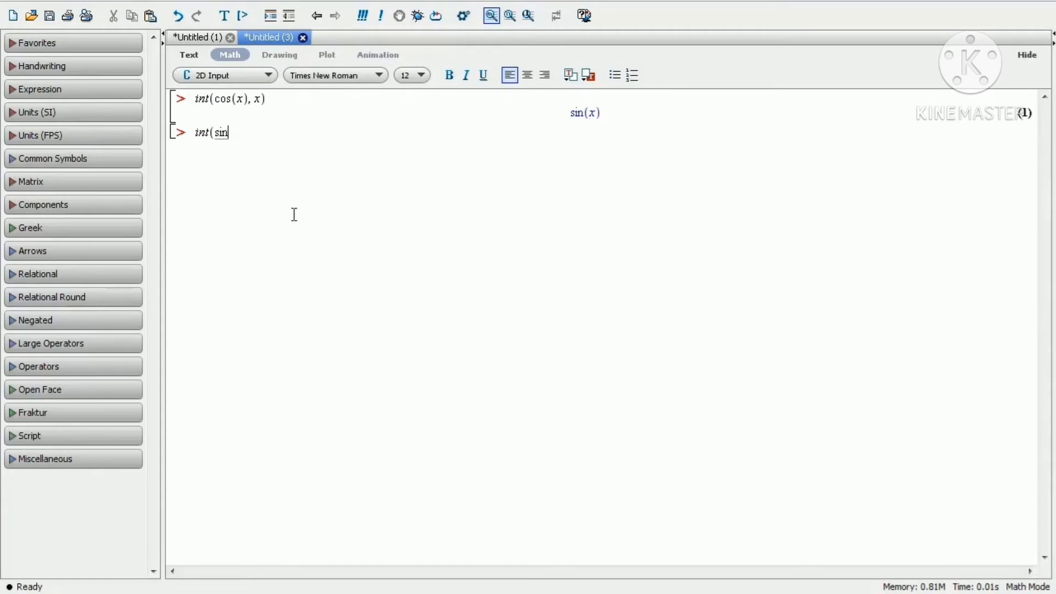
type("^")
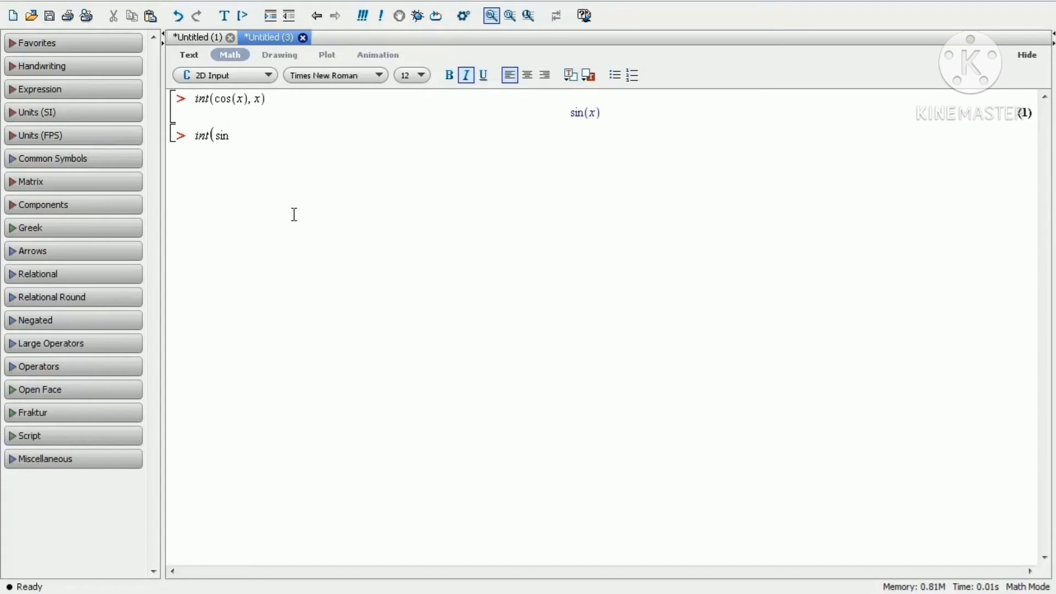
type("5(x), x)")
key("Return")
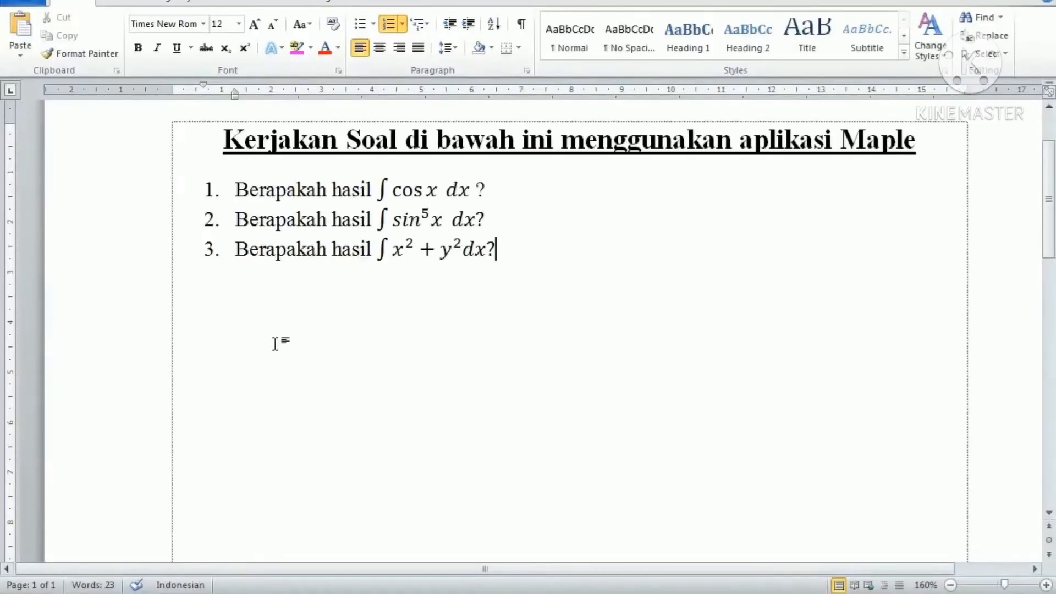
Enter and evaluate int(x^2 + y^2, x) at the next worksheet prompt.
left_click(265, 301)
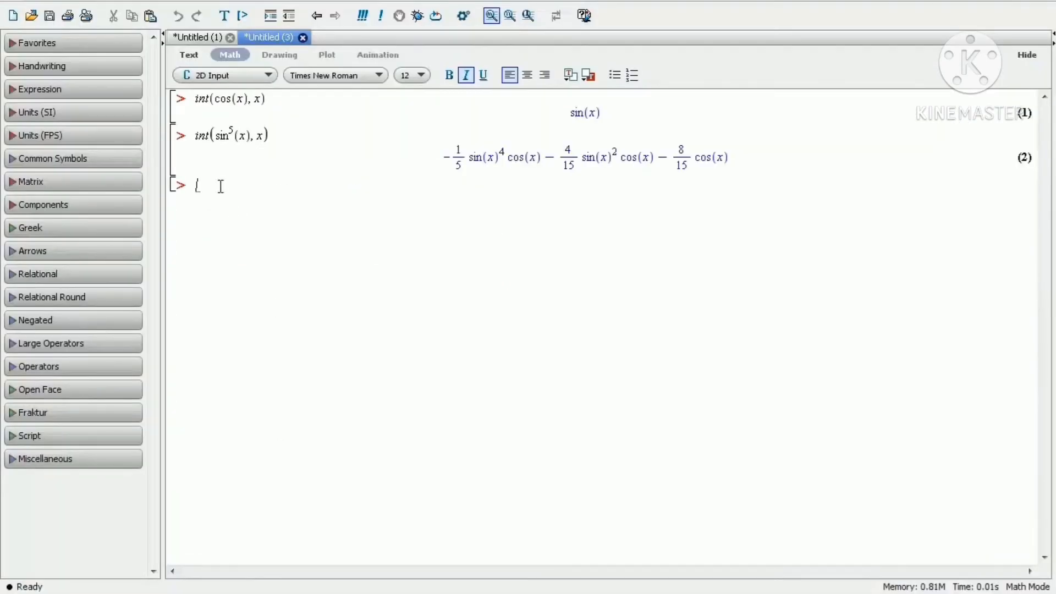
type("nt(x")
type("^2")
key("BackSpace")
key("Right")
type("+ y")
type("2")
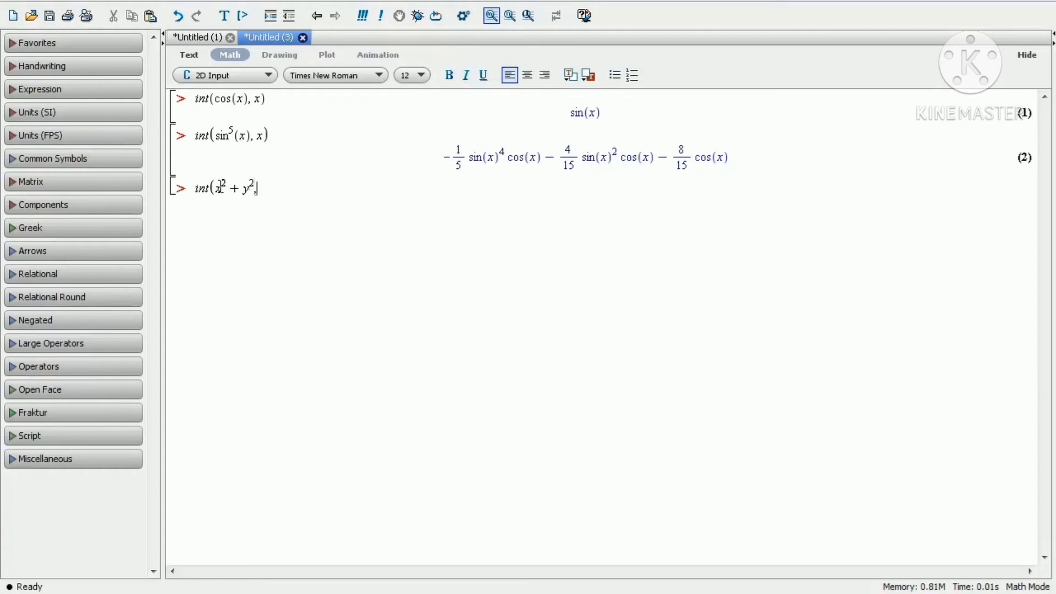
type(", x)")
key("Return")
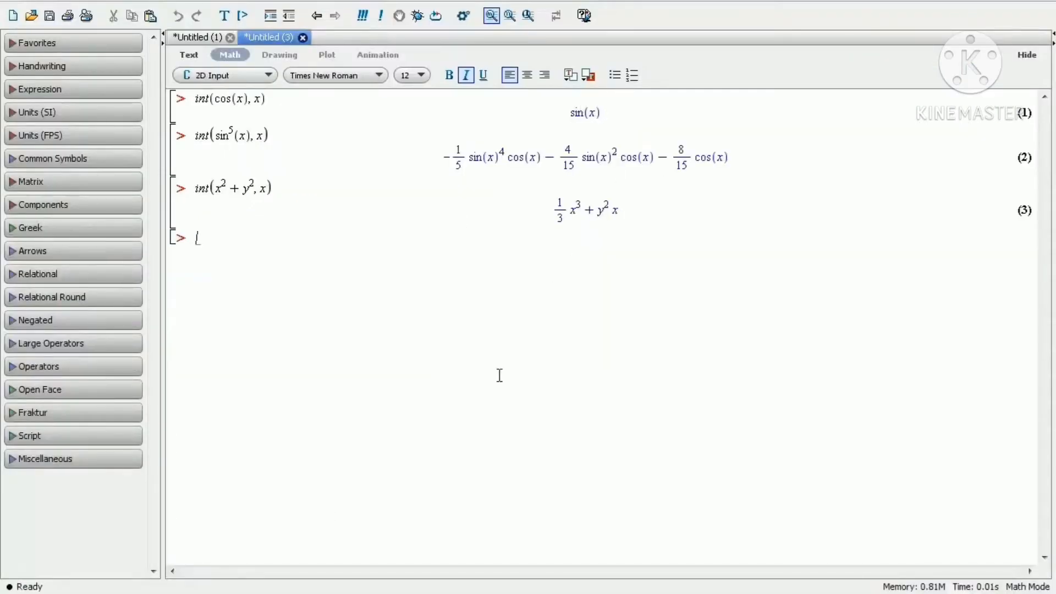
Open another new document in Worksheet Mode.
left_click(9, 3)
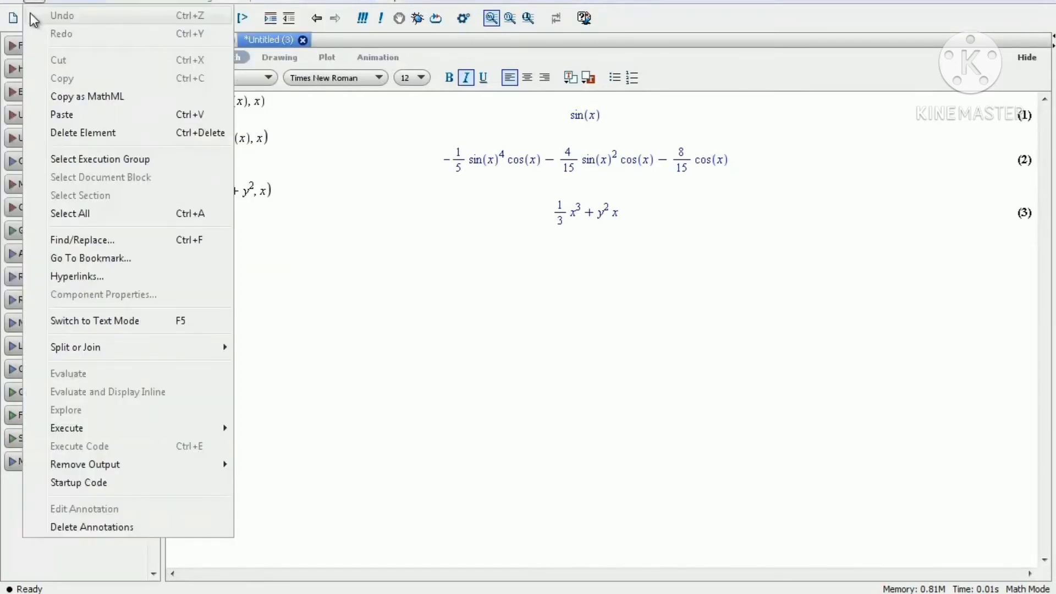
mouse_move(11, 2)
mouse_move(82, 19)
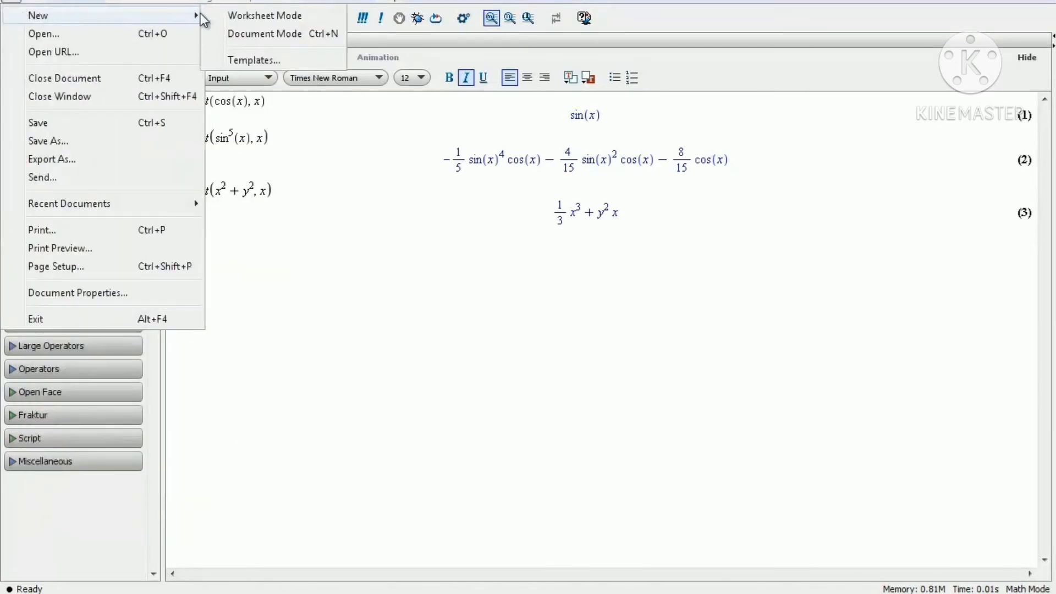
left_click(223, 15)
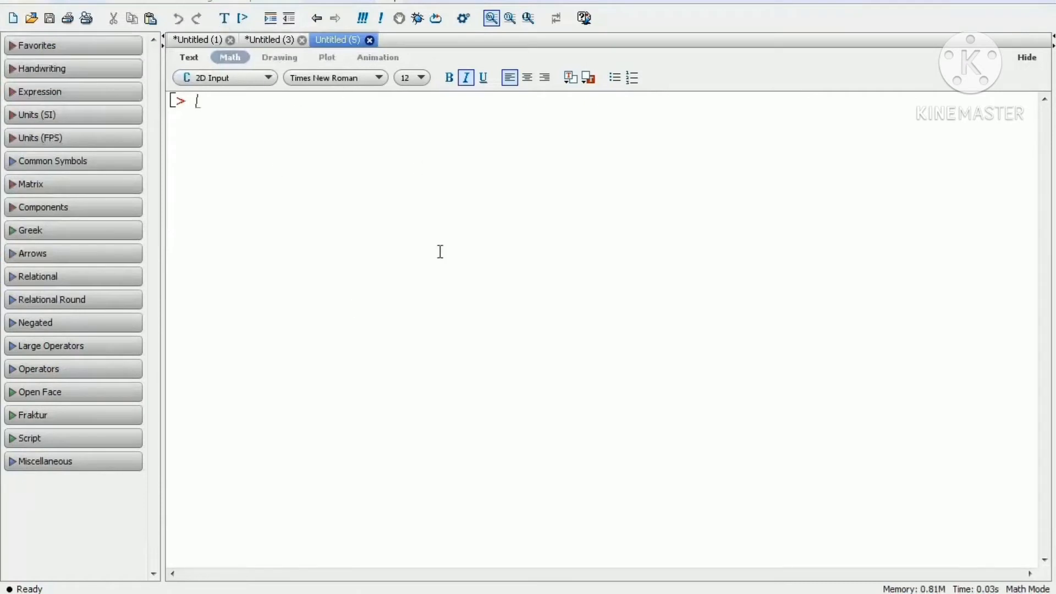
Switch between the open worksheets to review the earlier integral results, ending in the new empty document.
left_click(263, 41)
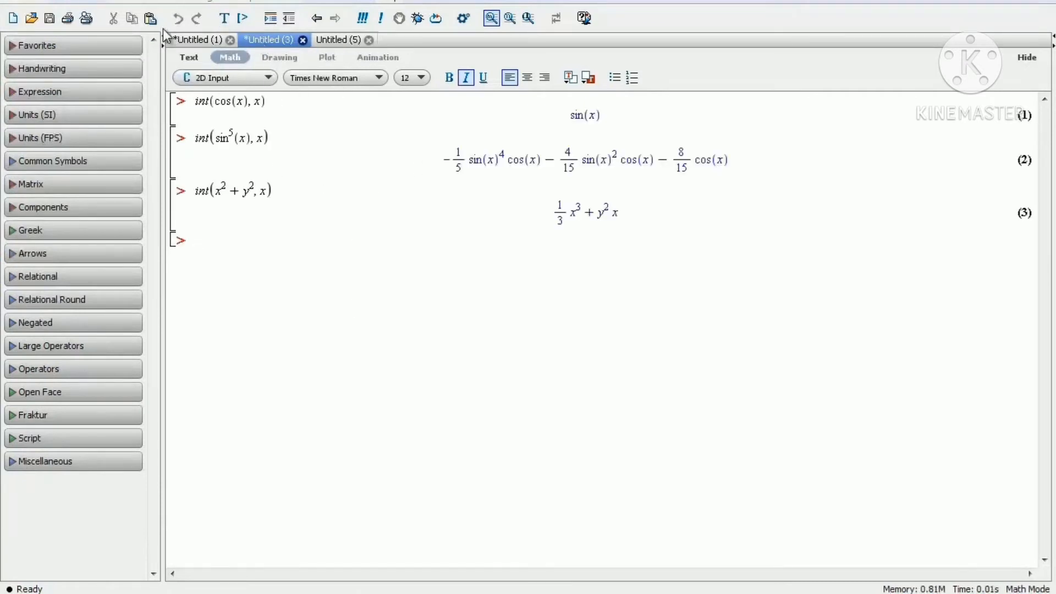
left_click(192, 37)
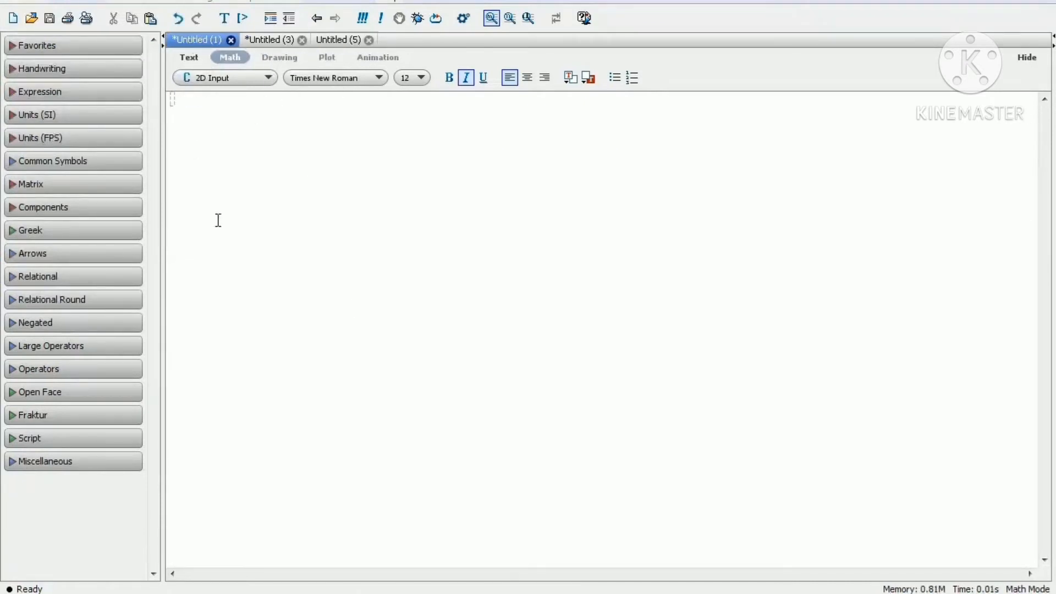
left_click(265, 41)
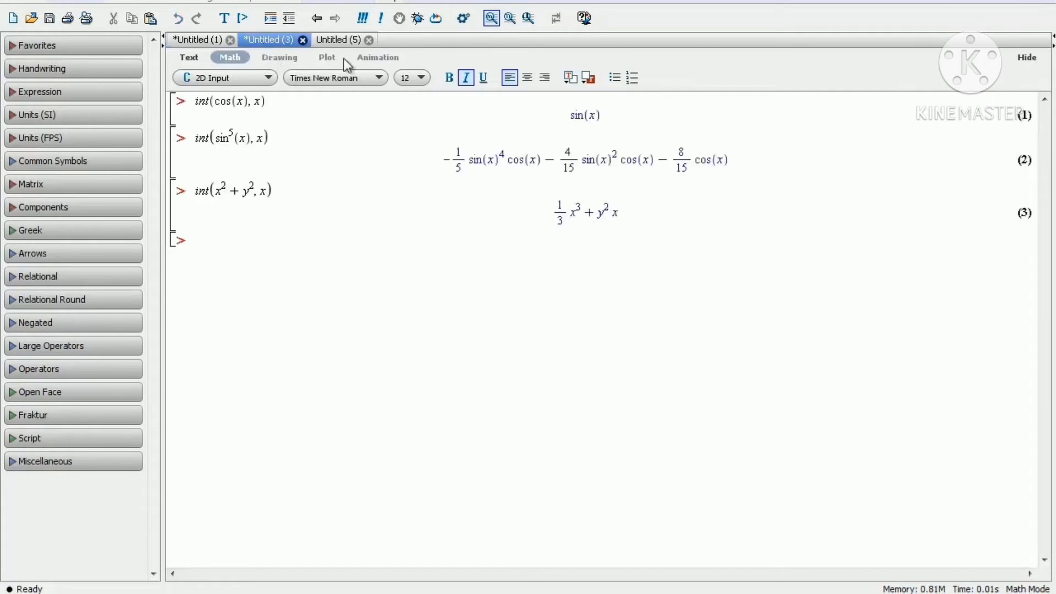
left_click(335, 41)
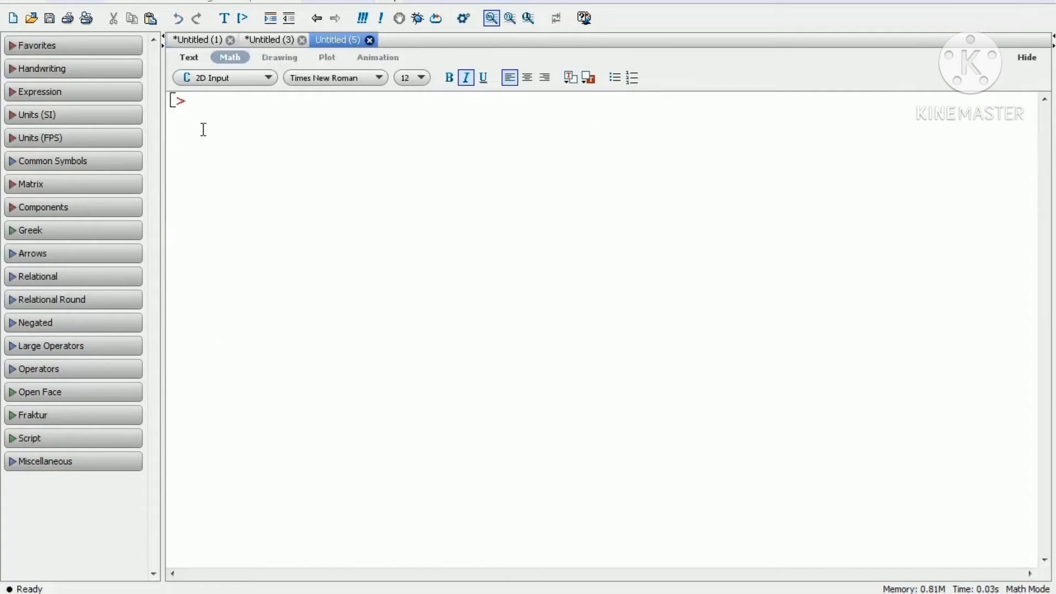
Open Maple Help and search its topics for PLOT.
left_click(394, 3)
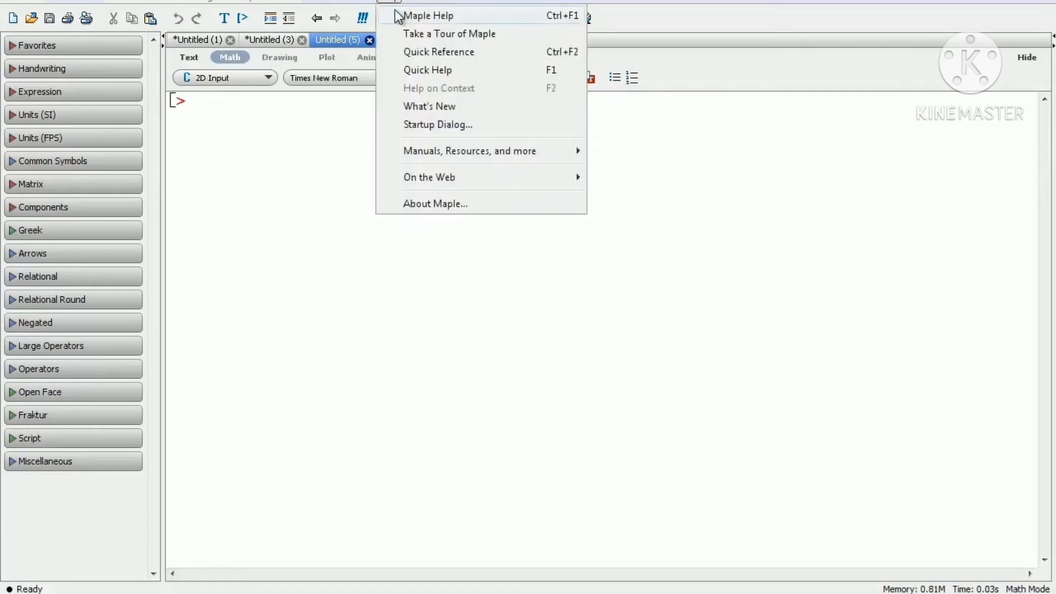
left_click(397, 15)
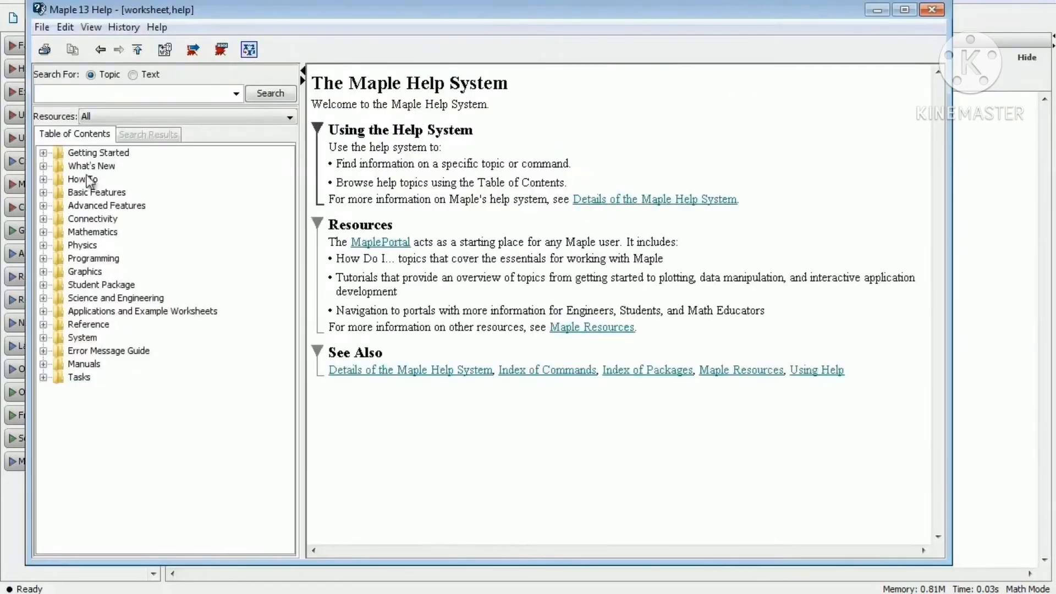
left_click(130, 90)
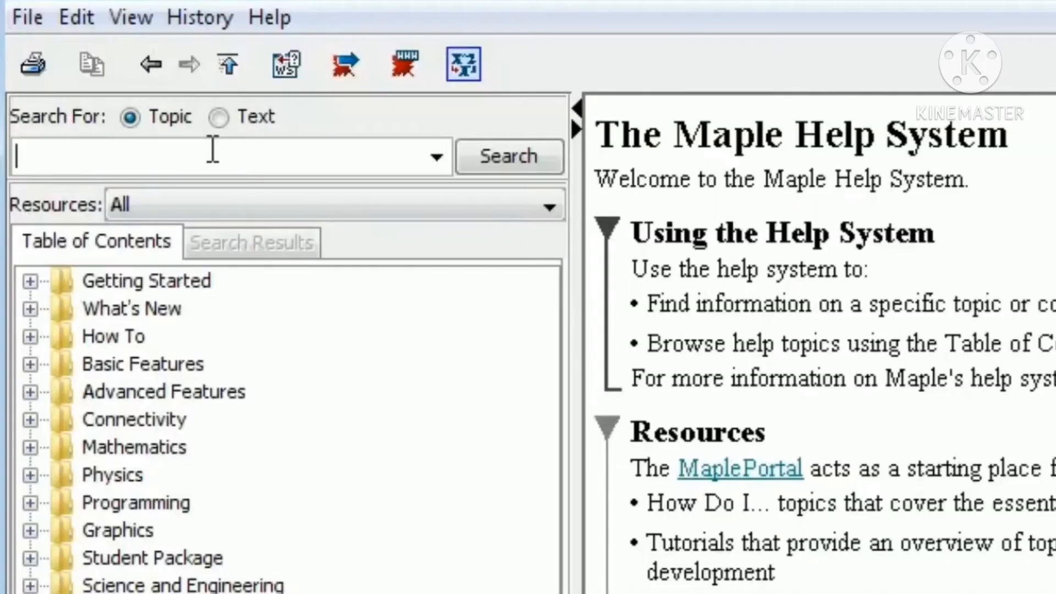
type("PLOT")
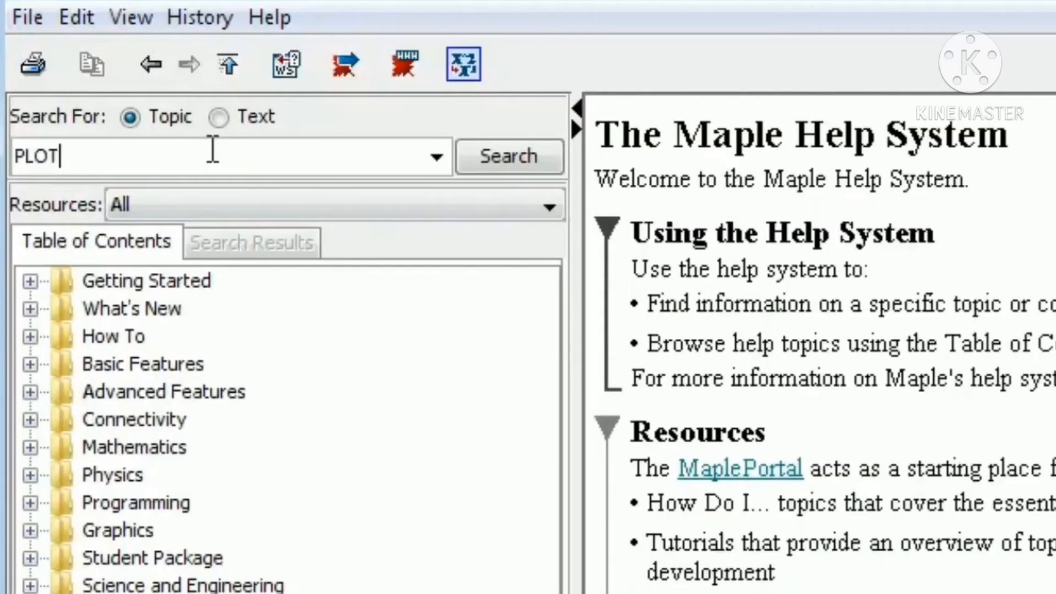
key("Return")
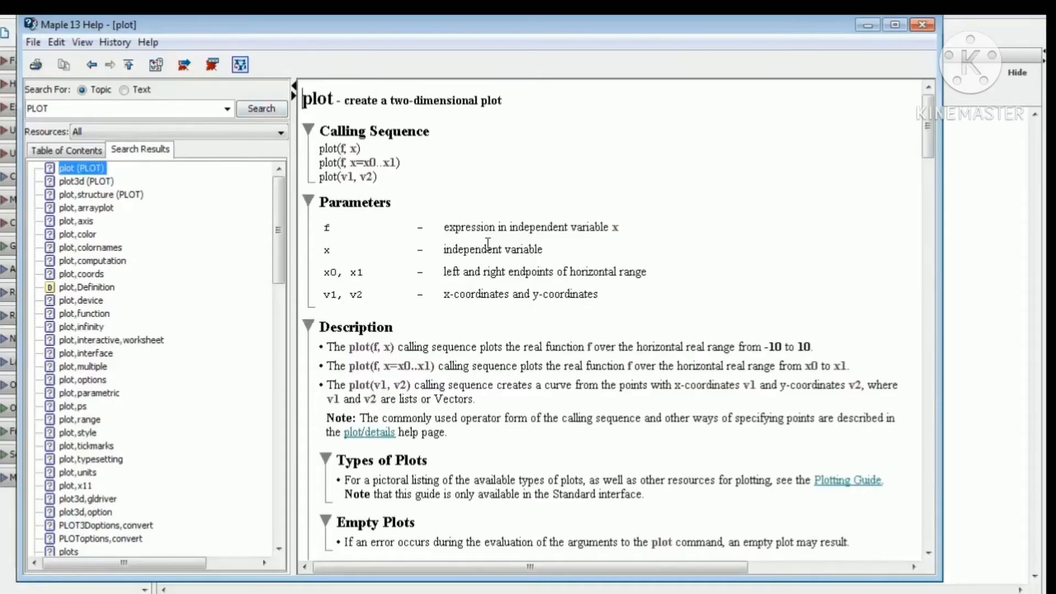
Read through the plot help page's examples and details, then close the help window.
scroll(488, 243, "down", 12)
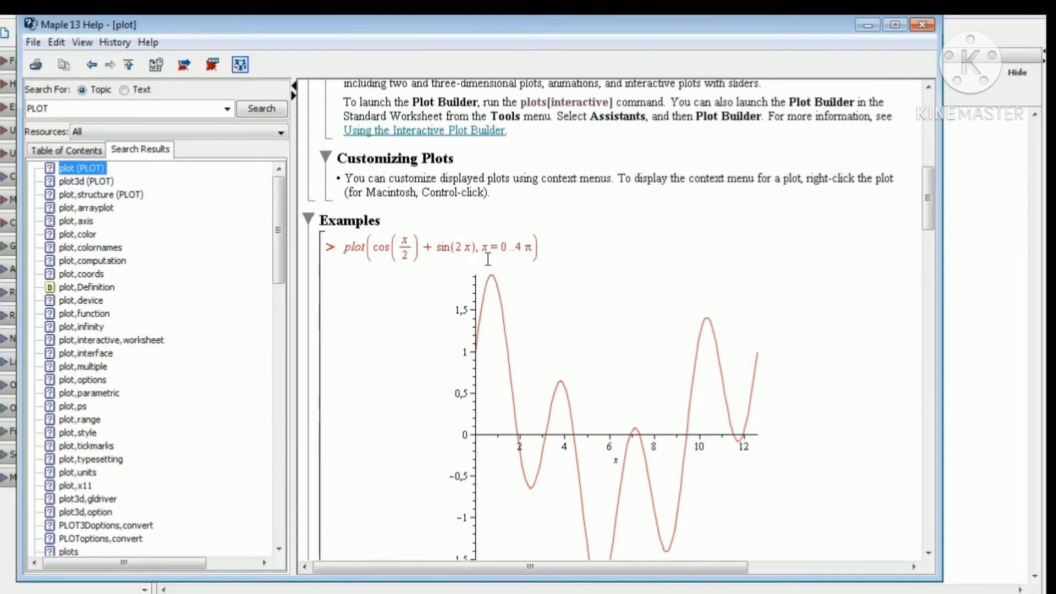
scroll(499, 268, "down", 15)
scroll(499, 267, "down", 15)
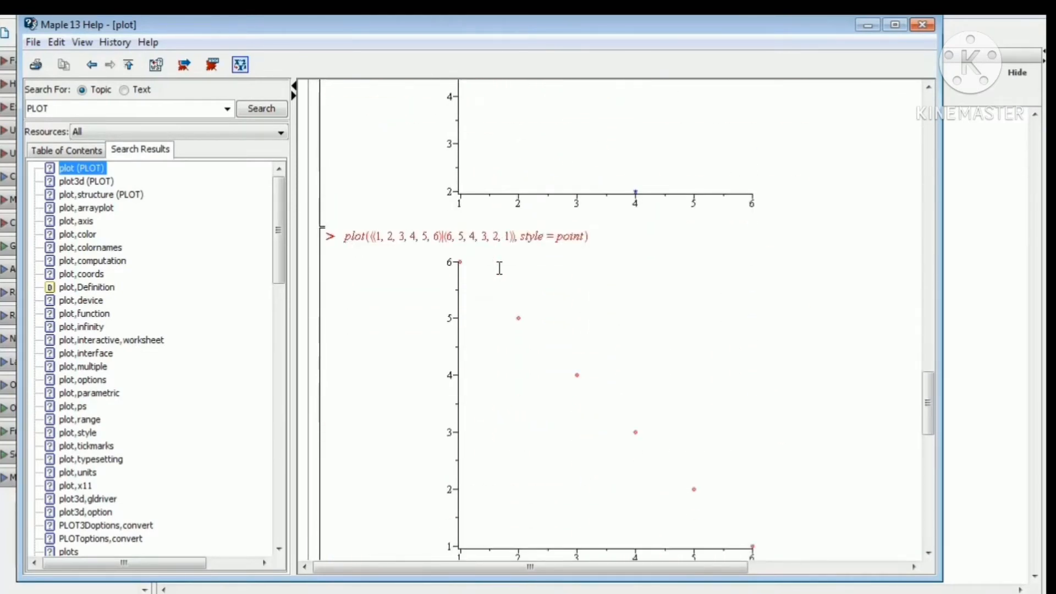
scroll(499, 268, "down", 15)
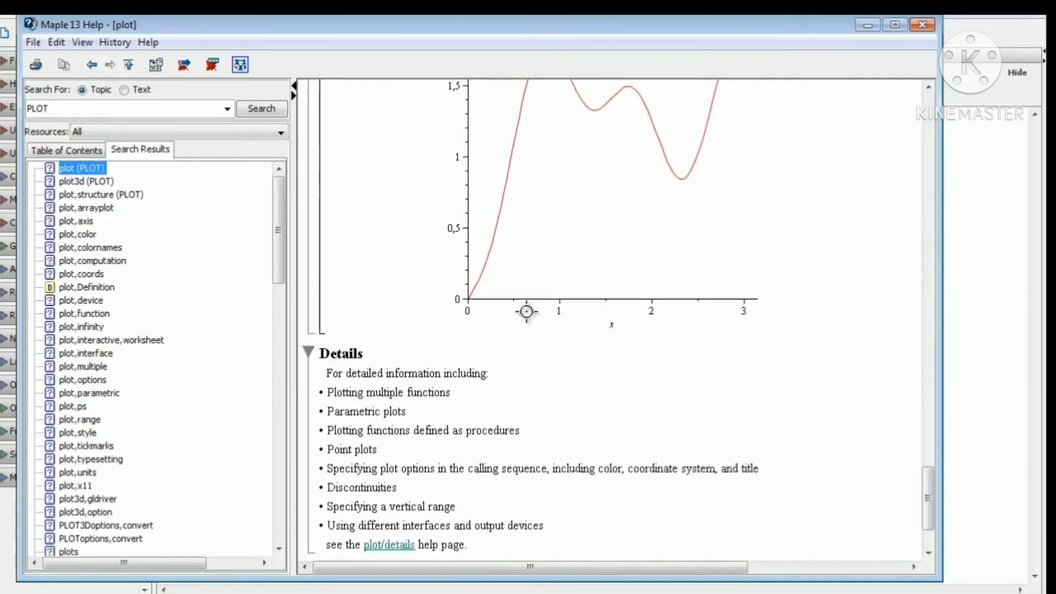
scroll(526, 311, "down", 3)
left_click(923, 25)
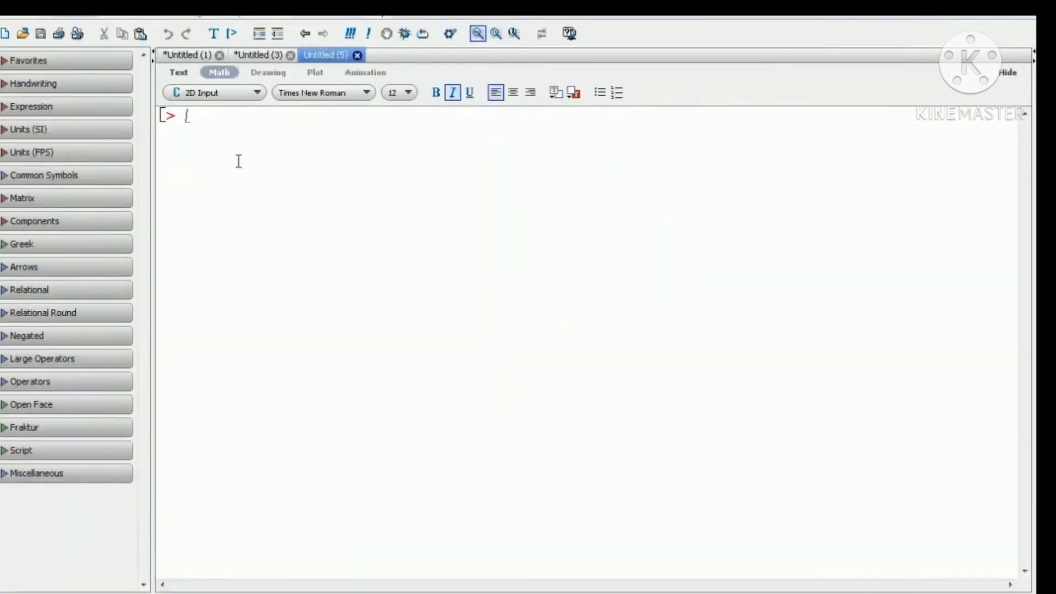
Enter and evaluate plot(x^2 - 2) at the new worksheet's prompt.
type("PLOT")
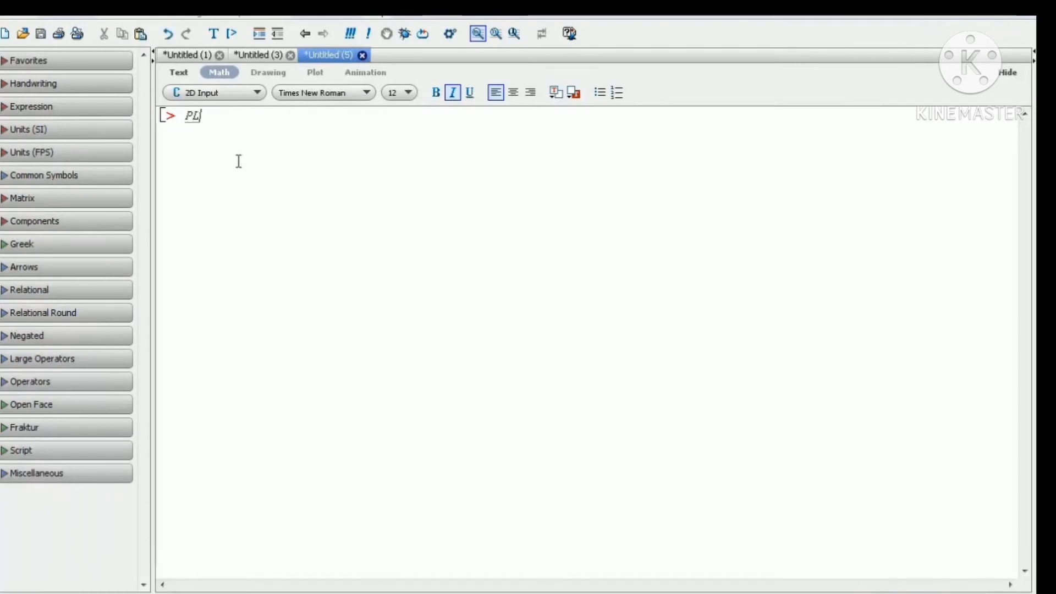
key("BackSpace")
key("BackSpace")
key("BackSpace")
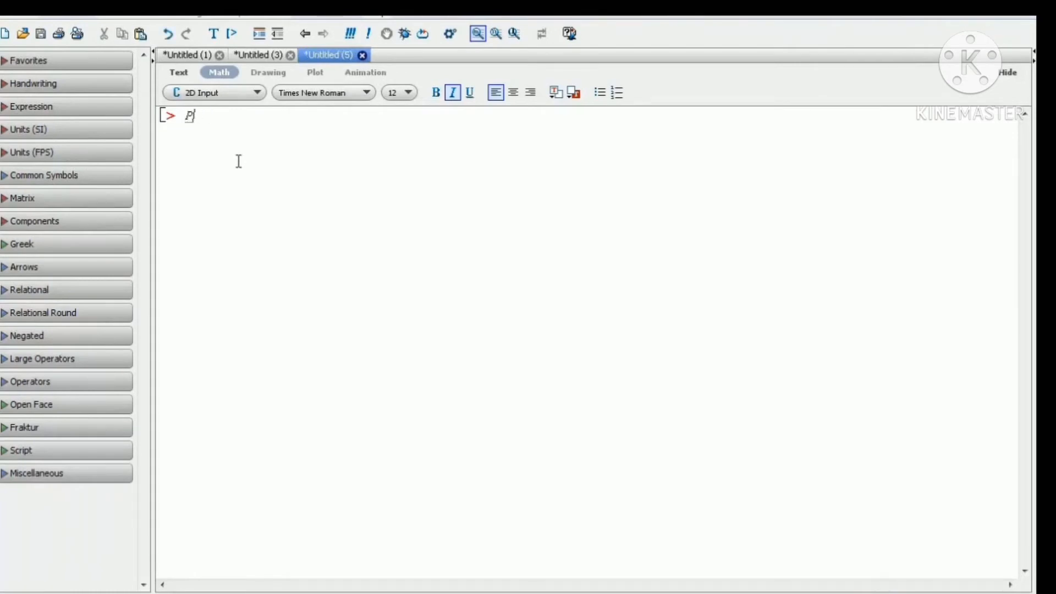
type("plot(")
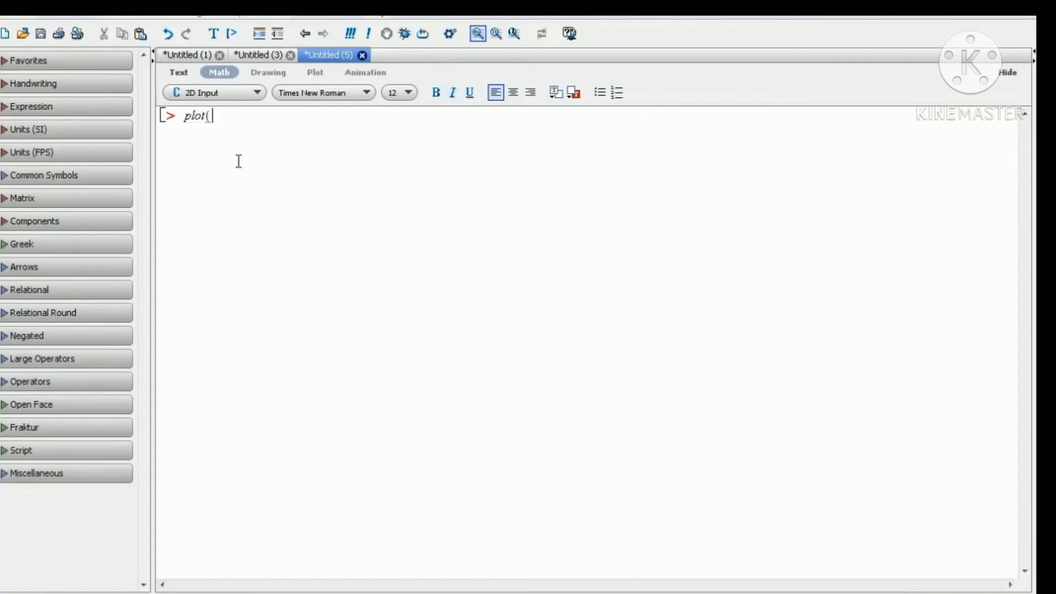
type("x^2 - ")
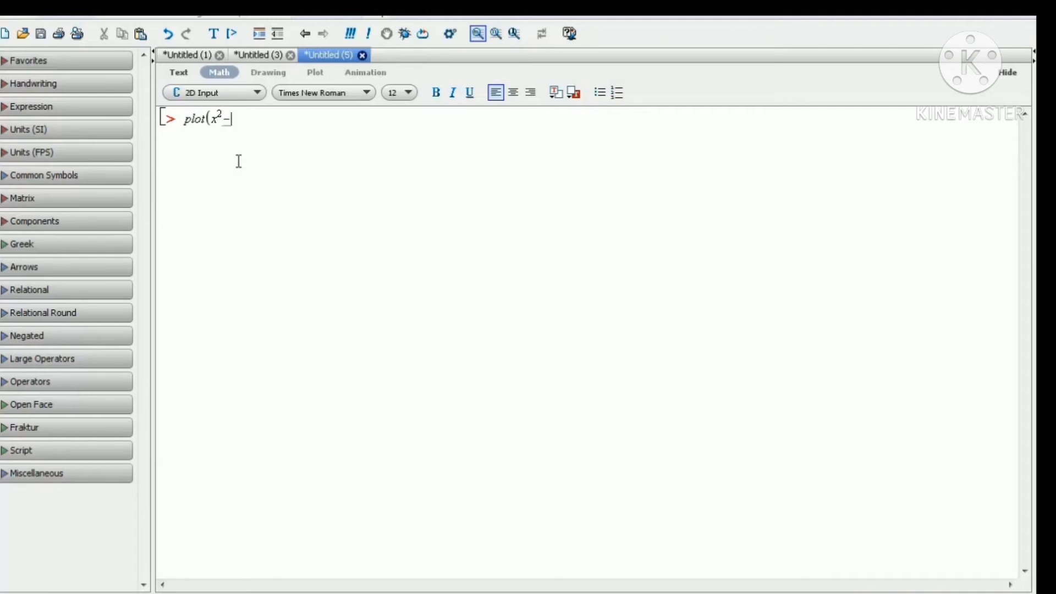
type("2)")
key("Return")
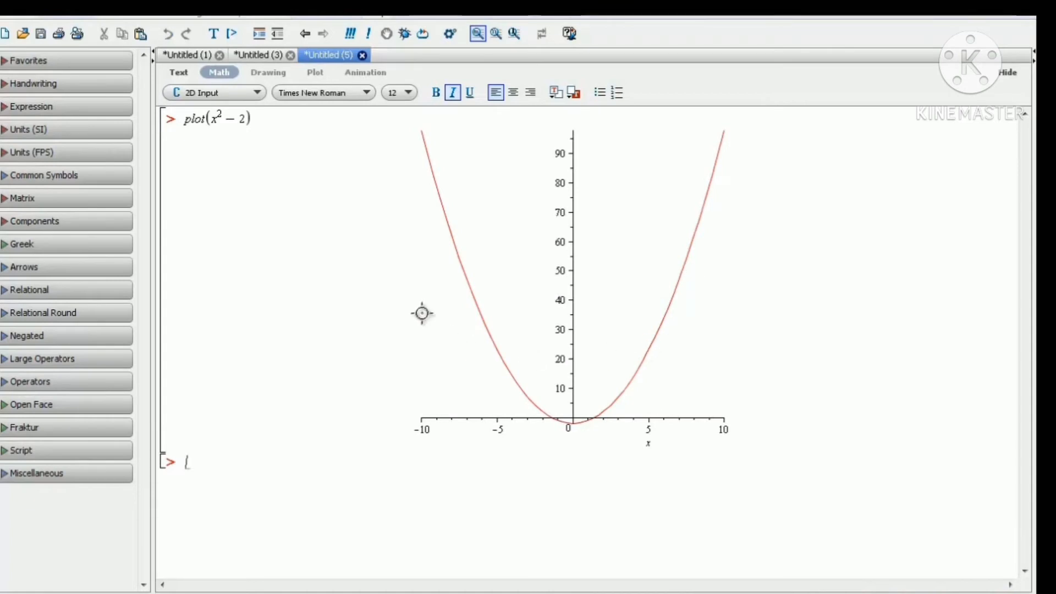
Add the gridlines option to the plot(x^2 - 2) command and re-evaluate it.
left_click(247, 119)
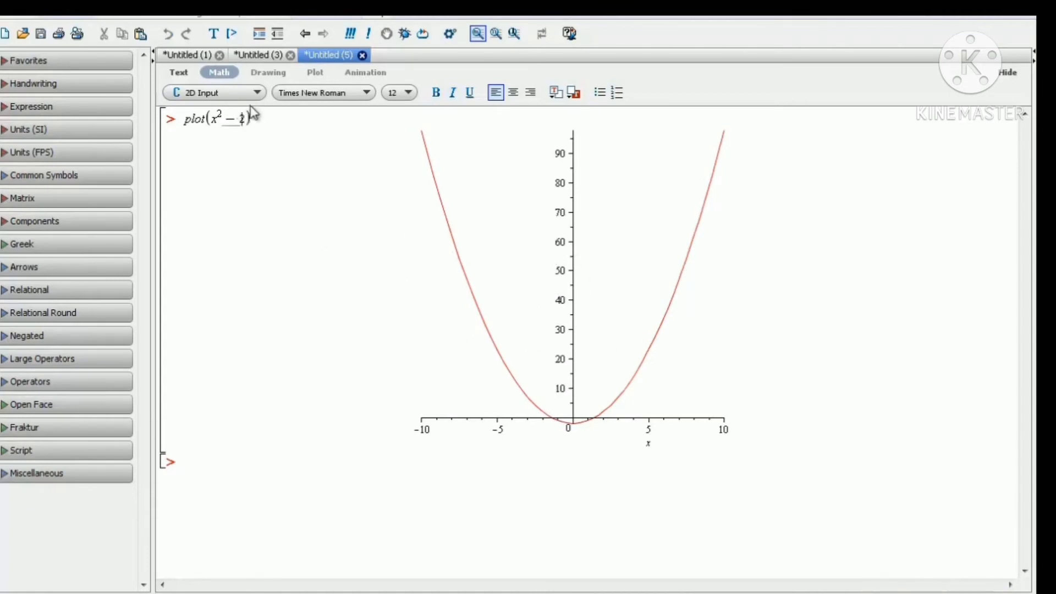
type(")")
type(", ")
type("grid")
type("lines")
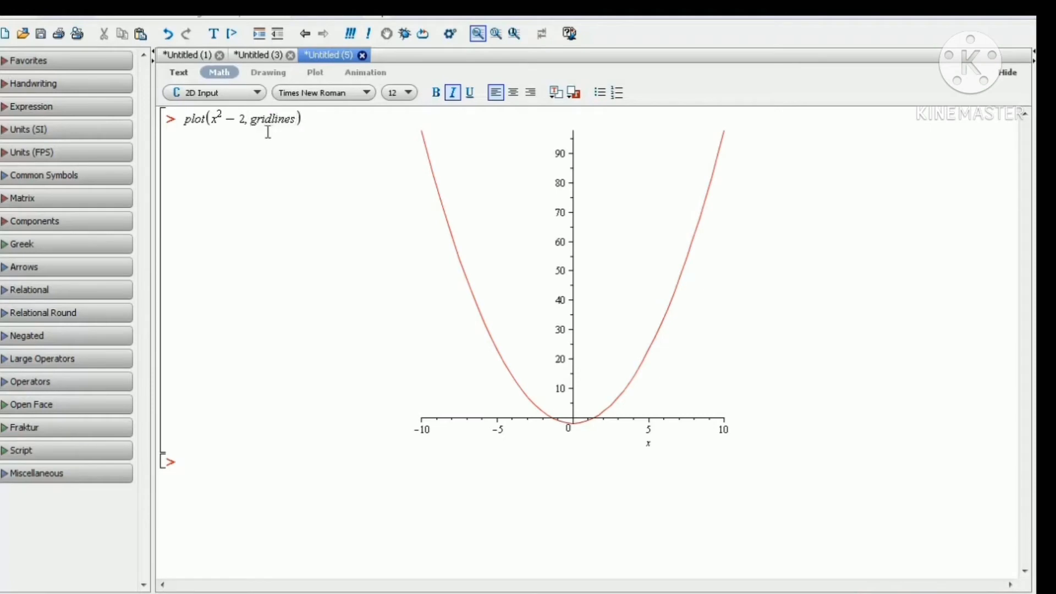
key("Return")
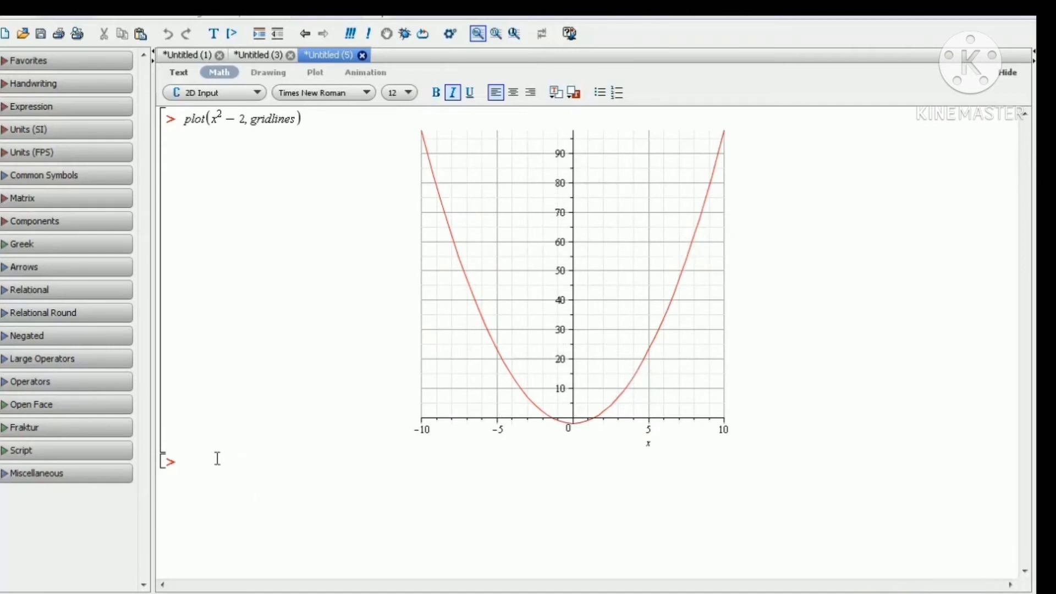
Enter and evaluate plot(x^2 + x - 10) at the next prompt.
type("plot(x")
type("^")
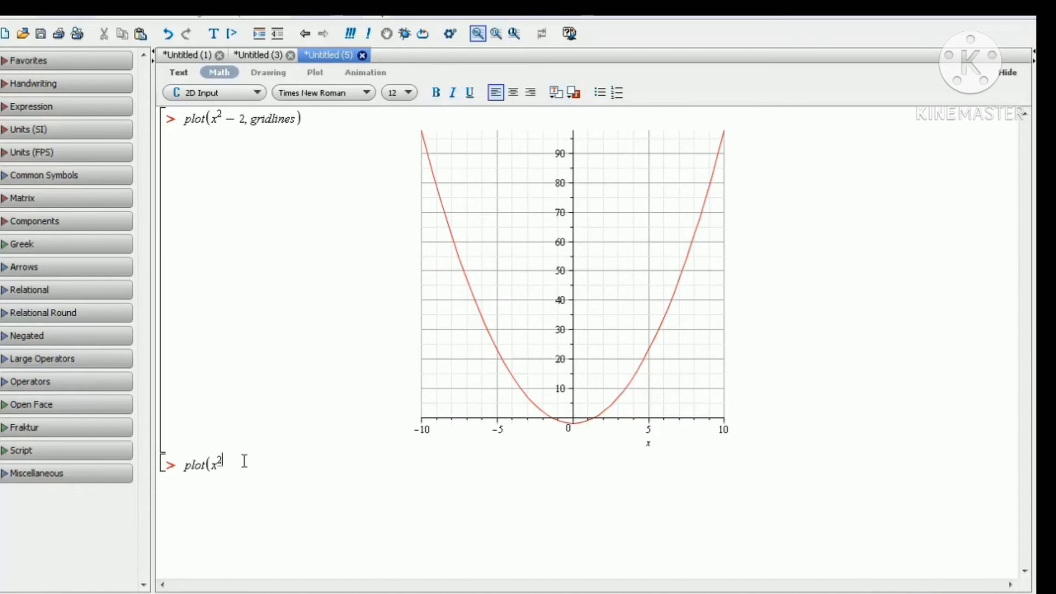
type("2")
key("Right")
type("+x")
type("-")
type("10)")
key("Return")
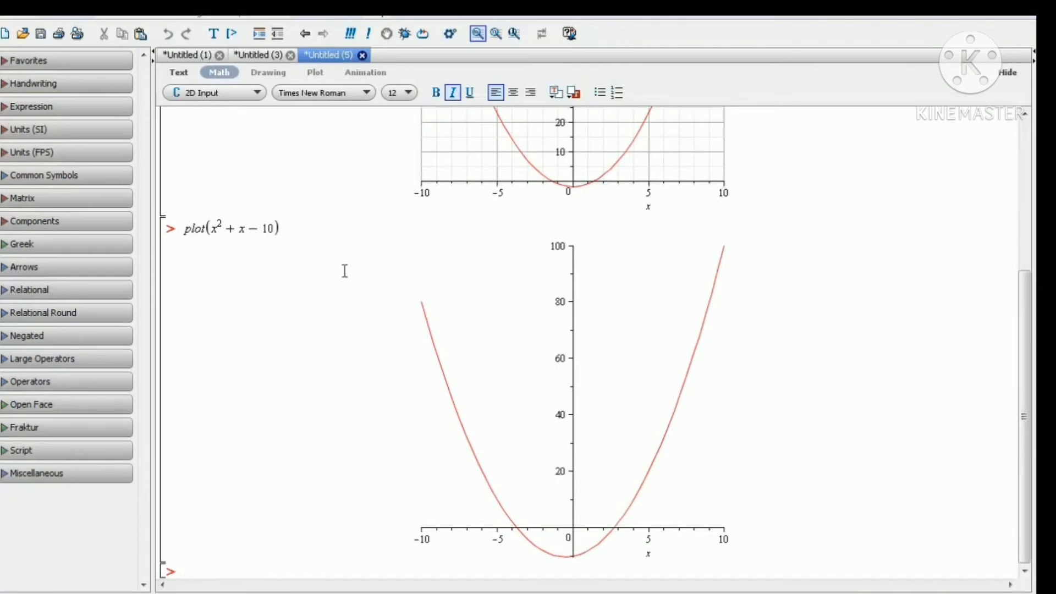
Add the range x = -1..8 to the plot(x^2 + x - 10) command and re-evaluate it.
scroll(345, 271, "up", 5)
scroll(601, 393, "down", 5)
left_click(275, 230)
type(",x=")
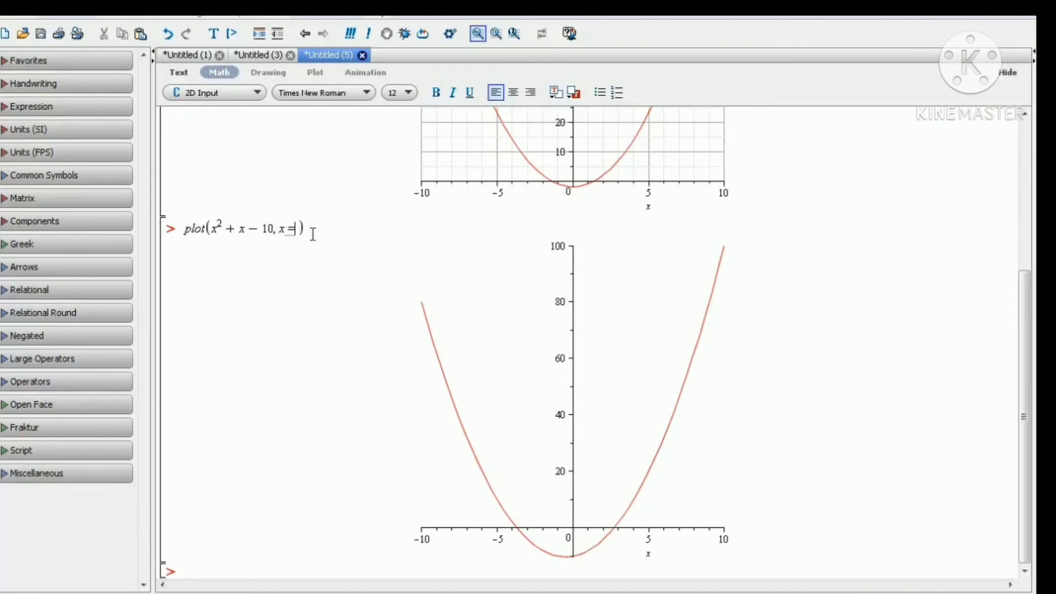
type("-")
type("1")
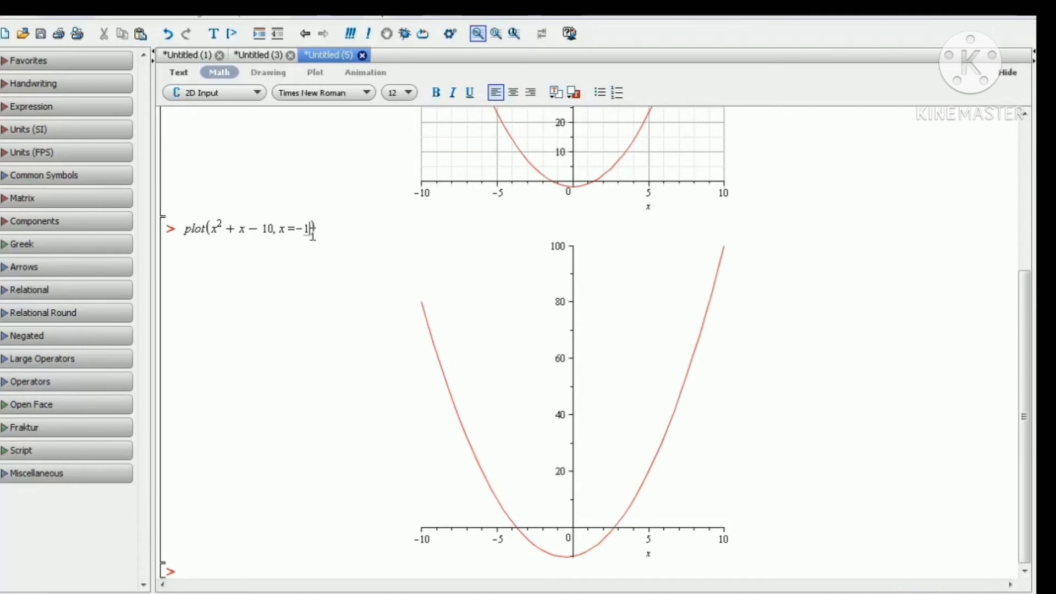
type(".")
key("BackSpace")
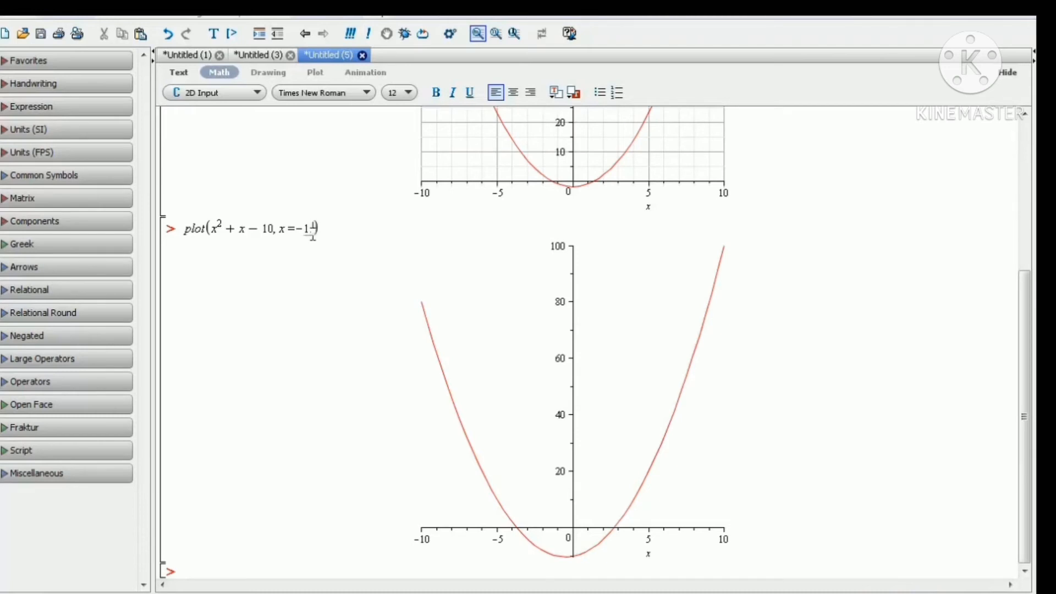
type("0")
type("8")
key("Return")
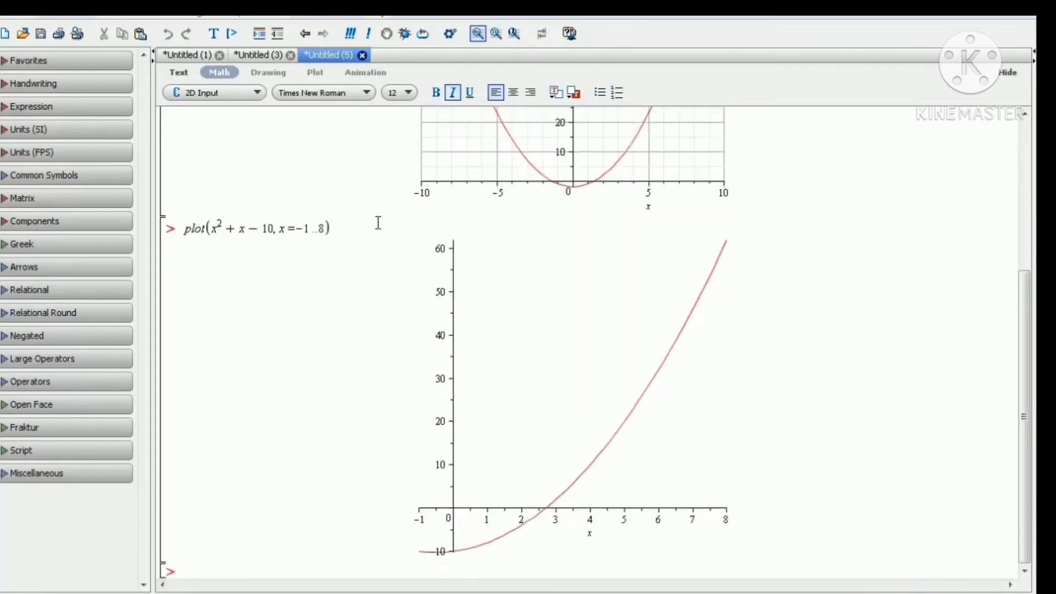
Add the gridlines option to the plot(x^2 + x - 10, x = -1..8) command and re-evaluate it.
scroll(387, 216, "up", 5)
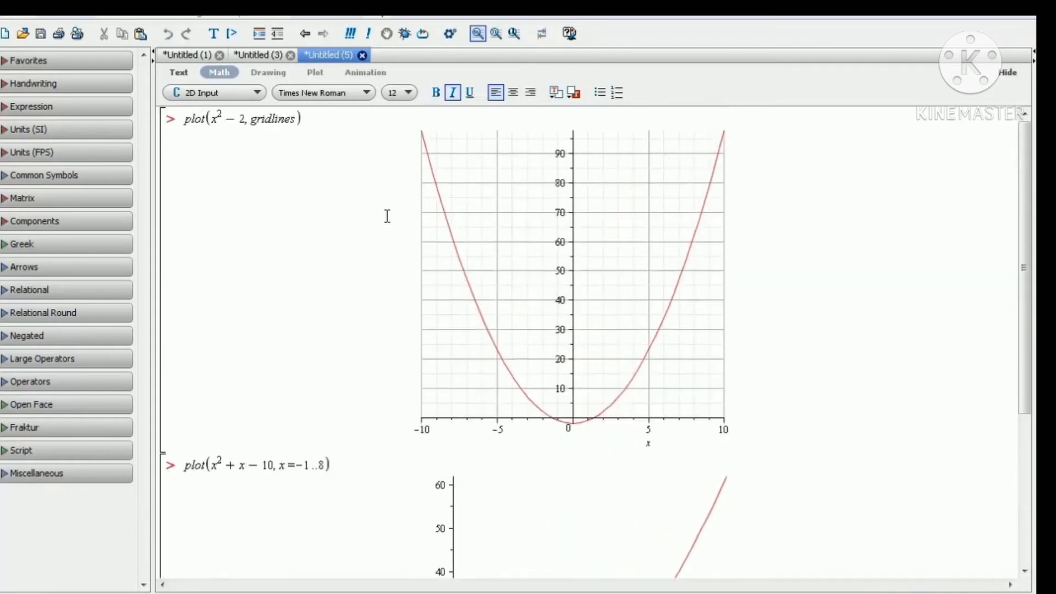
scroll(388, 216, "down", 4)
scroll(387, 216, "down", 1)
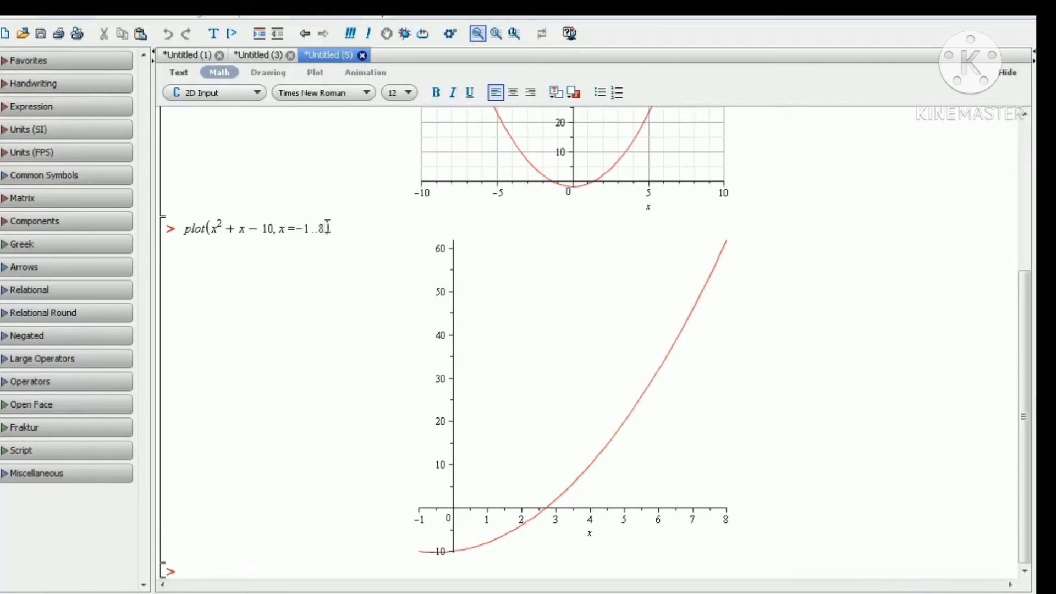
type(",gridlines")
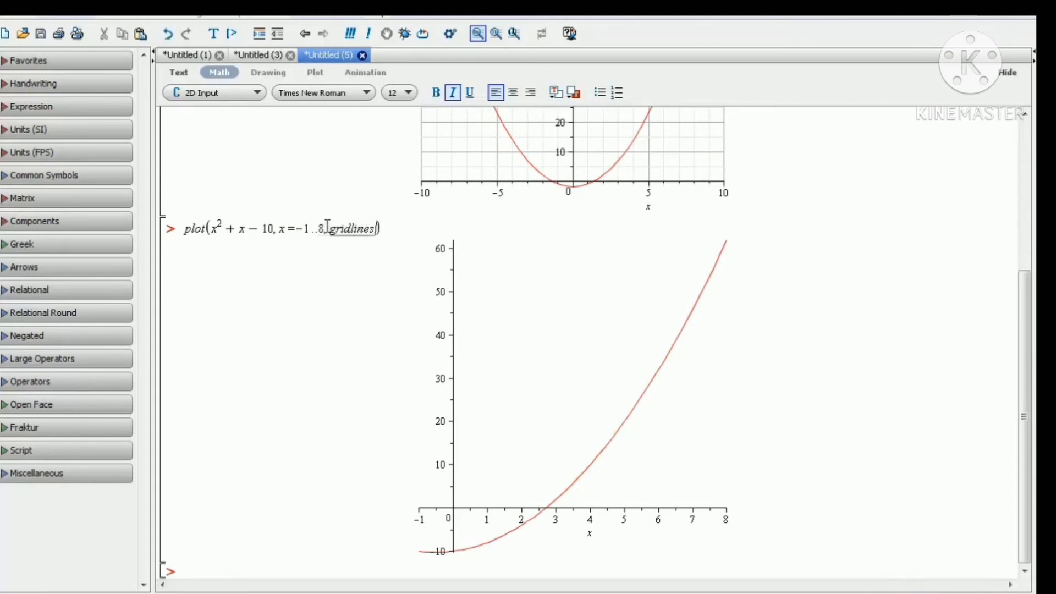
key("Right")
key("Return")
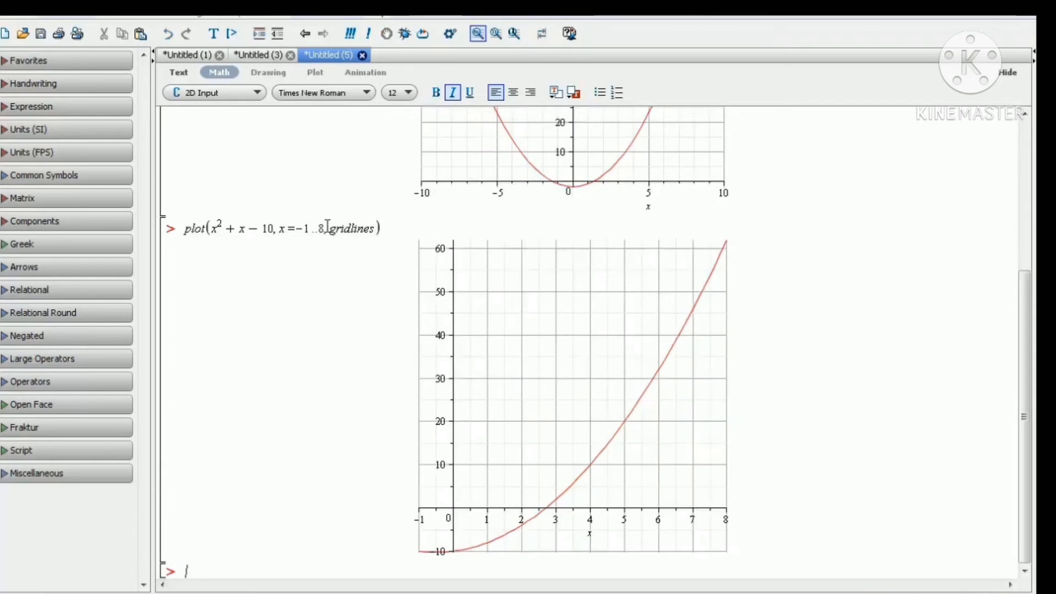
Assign A := (x^2 - 2): at the next prompt and execute it.
scroll(545, 389, "up", 5)
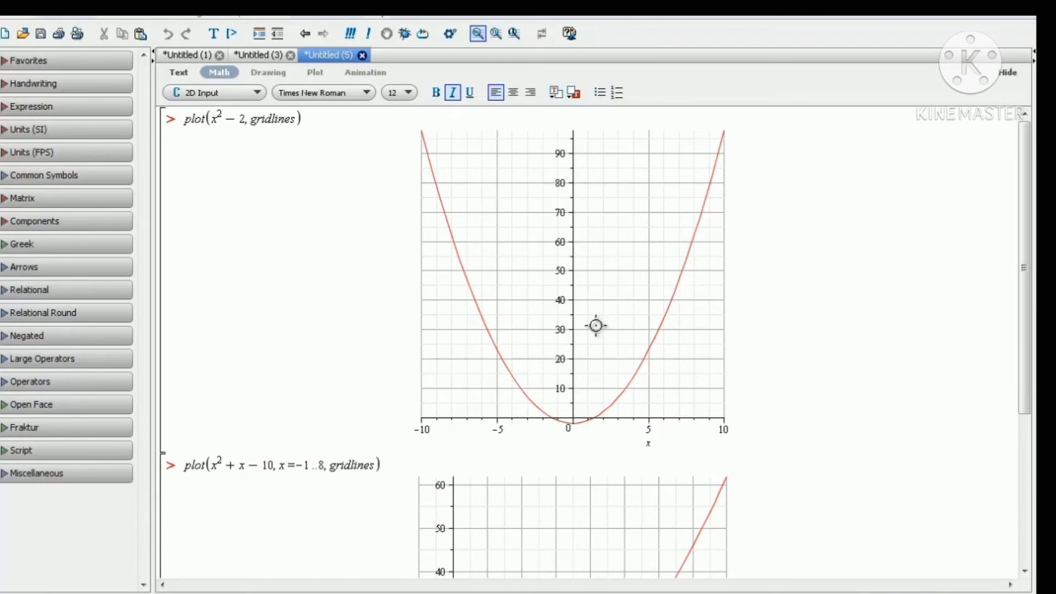
scroll(596, 326, "down", 5)
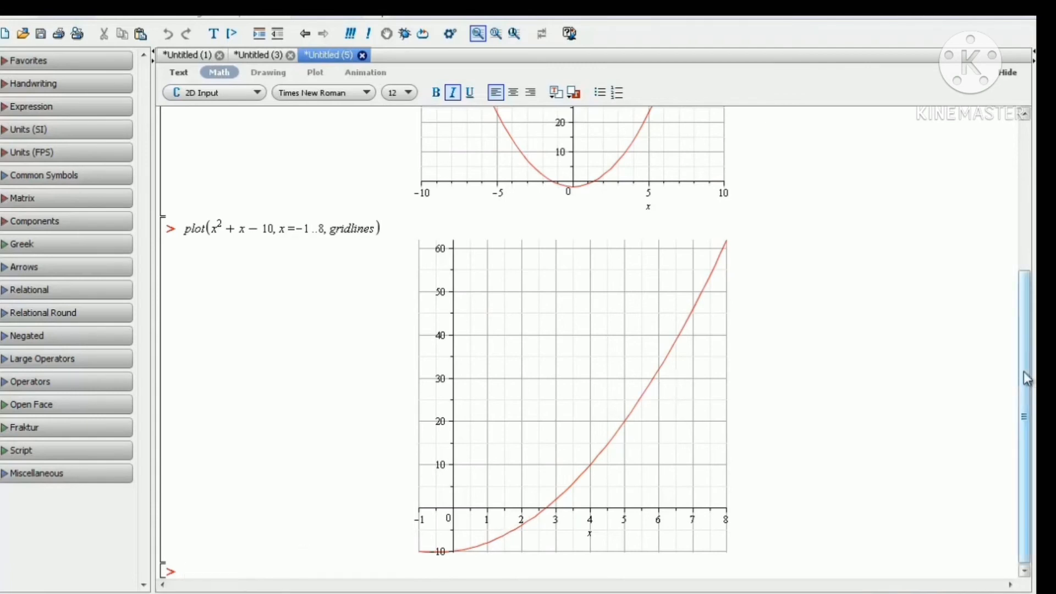
left_click(236, 568)
type("pl")
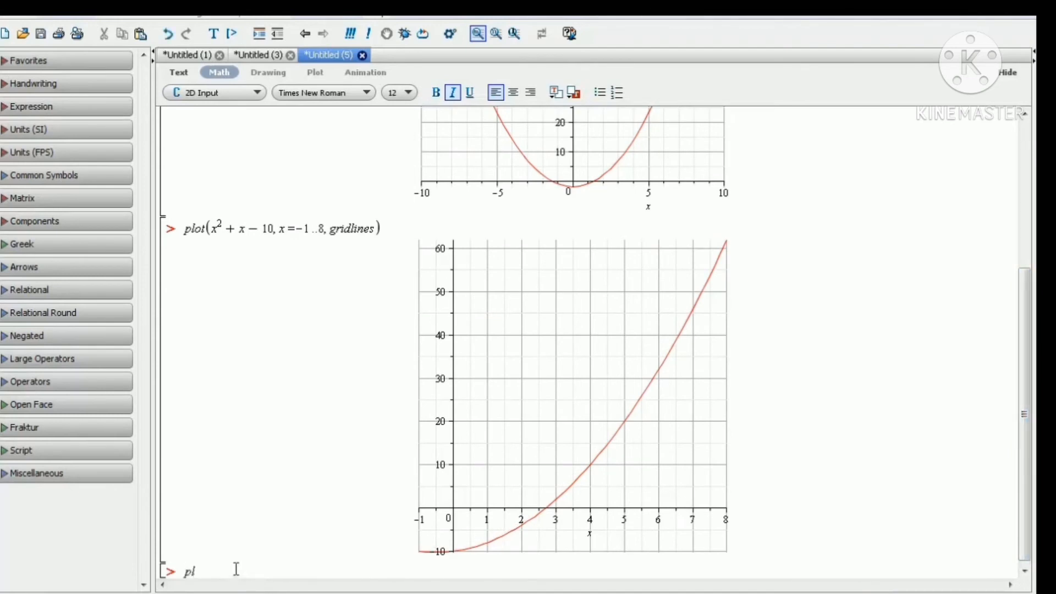
type("ot")
key("BackSpace")
key("BackSpace")
key("BackSpace")
key("BackSpace")
type("A := (x^2")
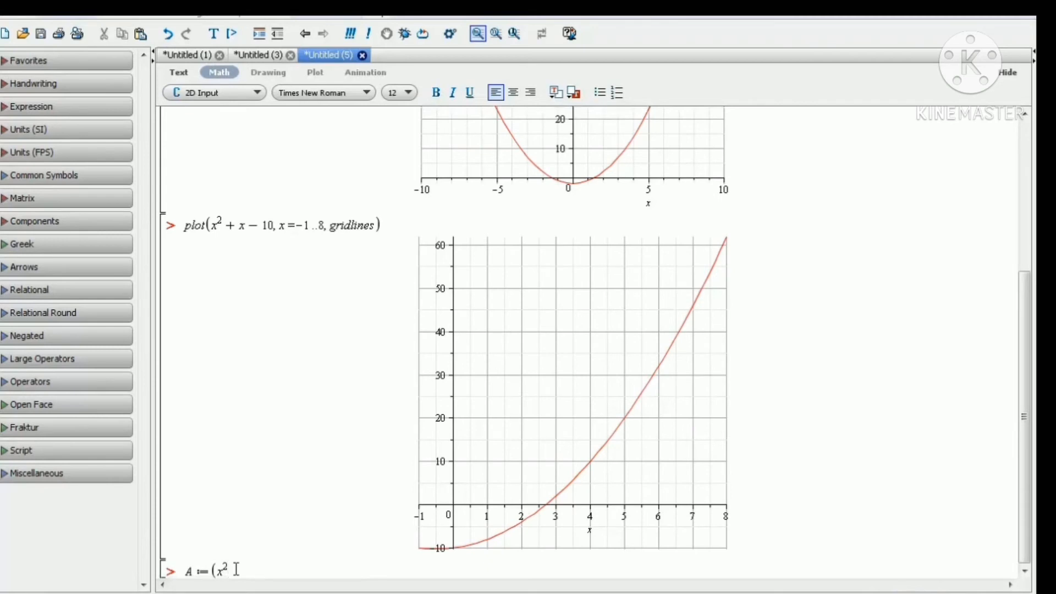
scroll(286, 464, "up", 5)
scroll(290, 440, "down", 5)
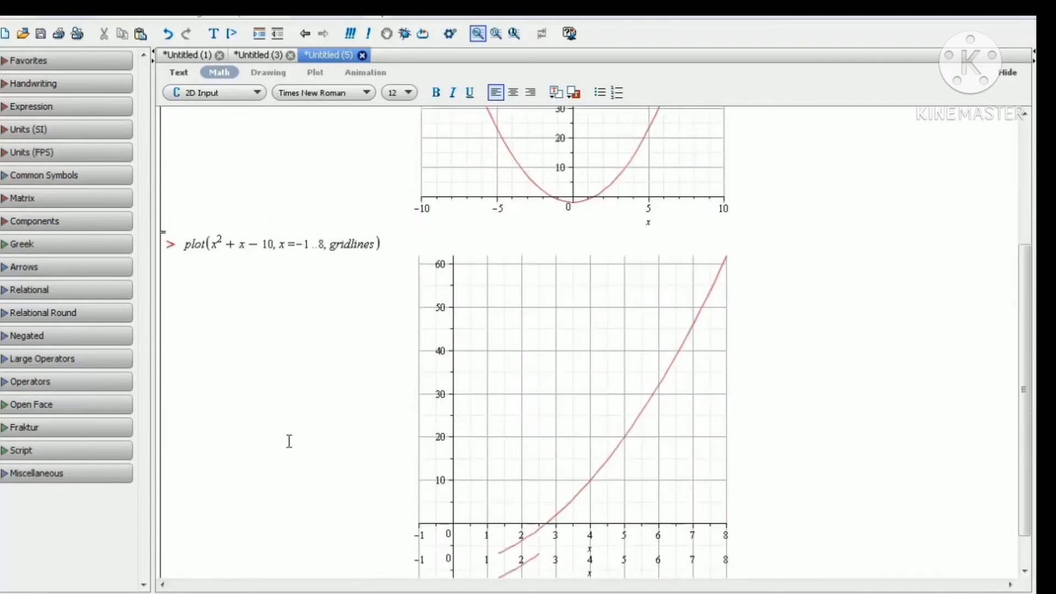
scroll(289, 441, "down", 1)
key("Right")
type("- 2")
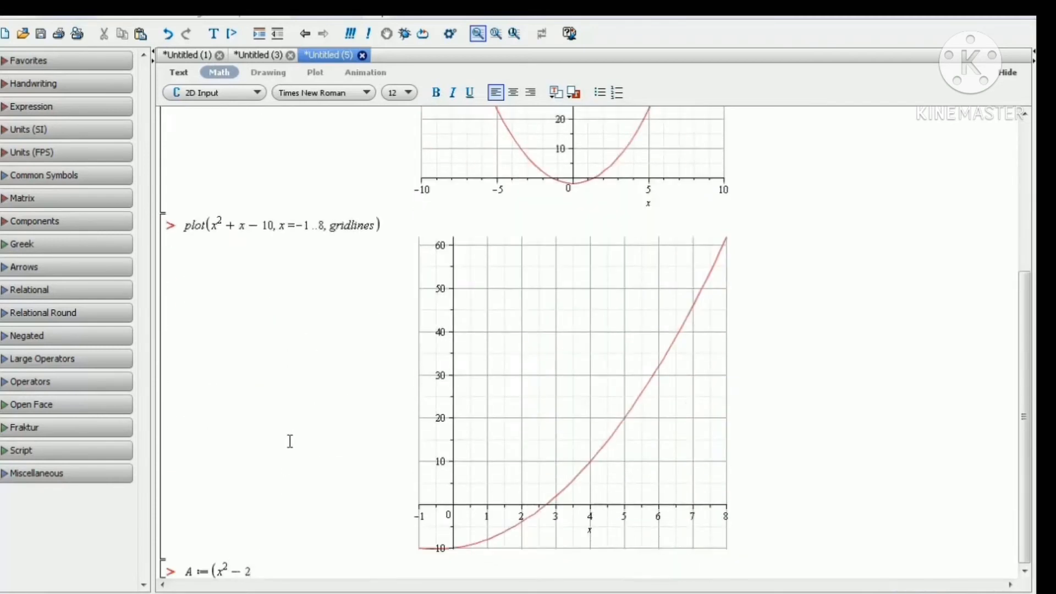
type("):")
key("Return")
Assign B := (x^2 + x - 10): at the next prompt and execute it.
type("bb")
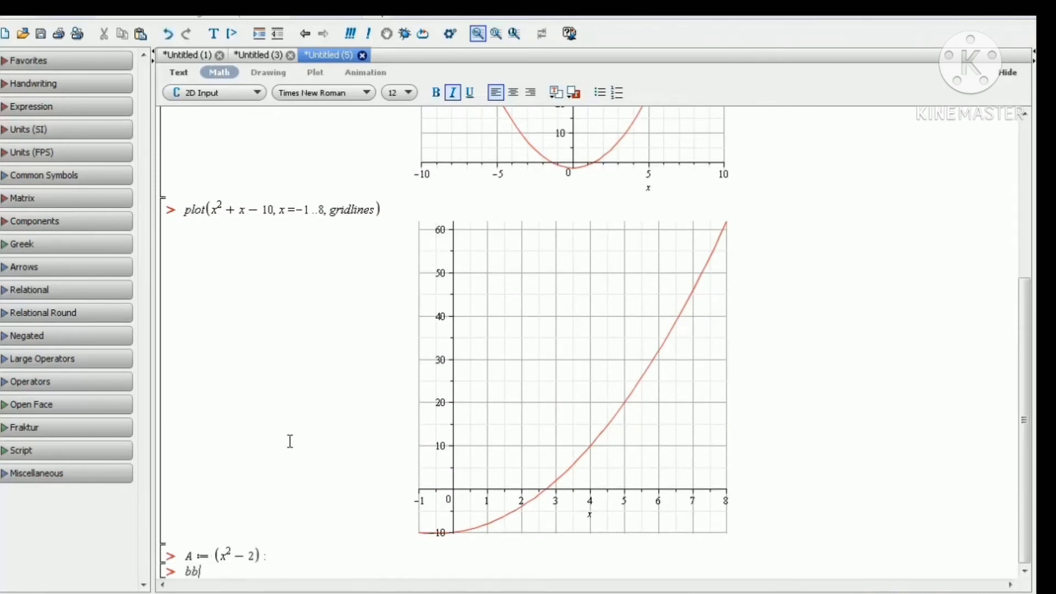
key("BackSpace")
key("BackSpace")
type("B ")
type(":")
type("= ")
type("(")
type("x^")
type("2")
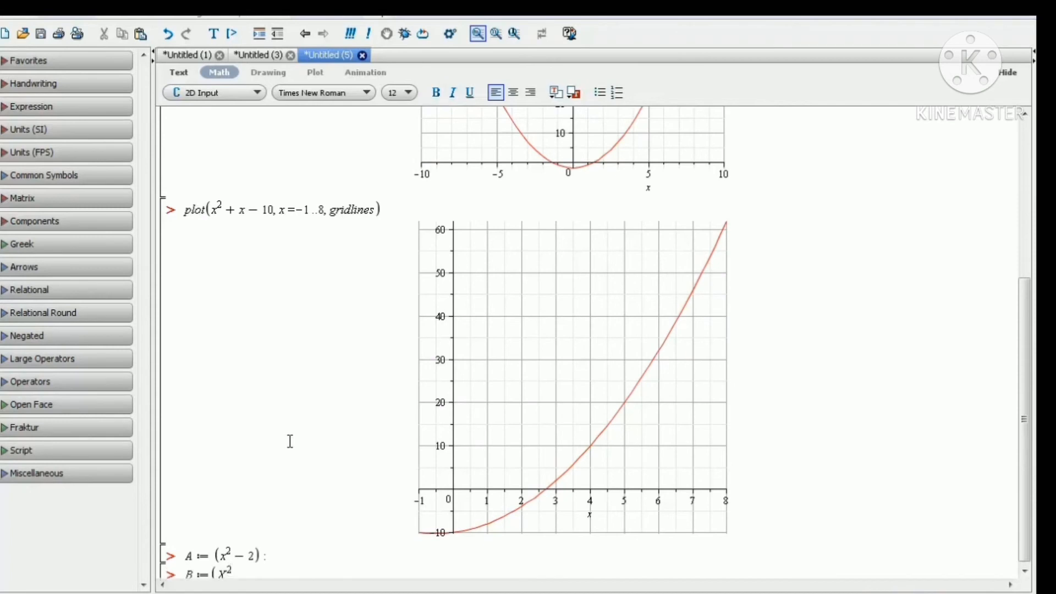
key("BackSpace")
key("BackSpace")
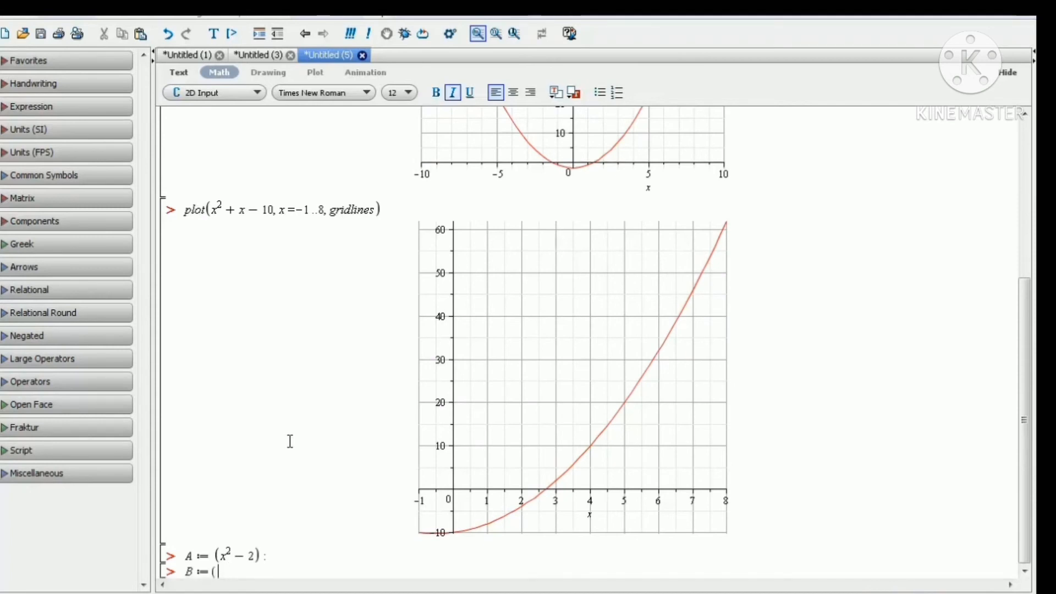
type("x")
key("BackSpace")
type("x")
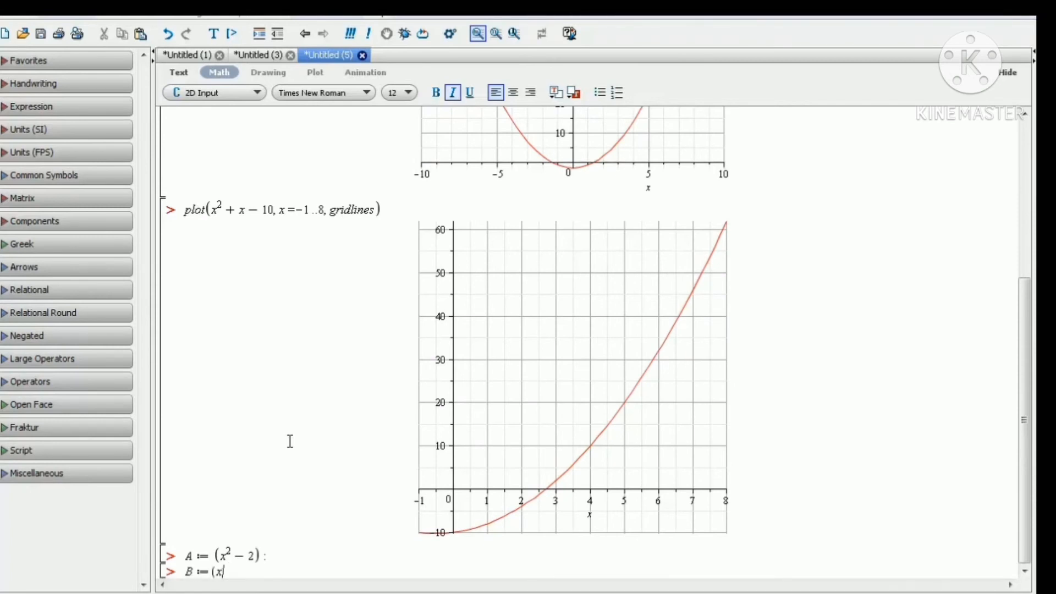
type("^2")
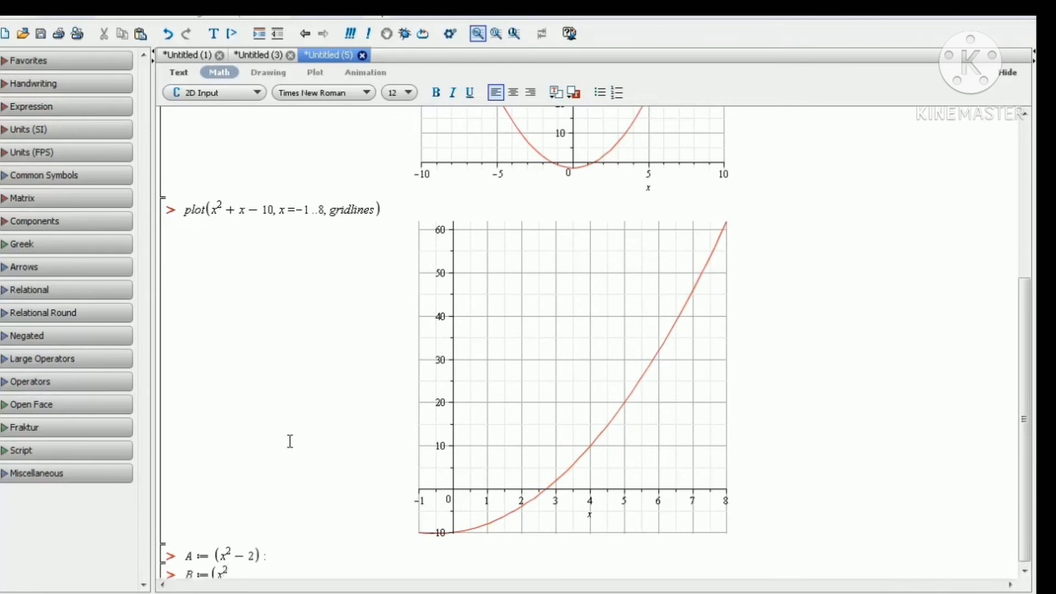
type("+x")
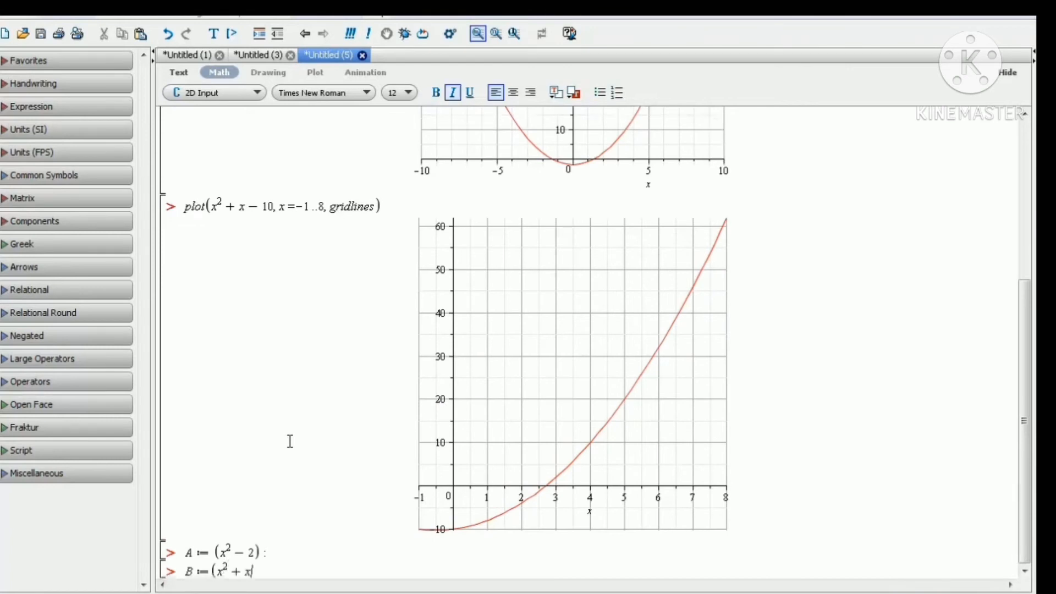
type("-10")
type(")")
type(":")
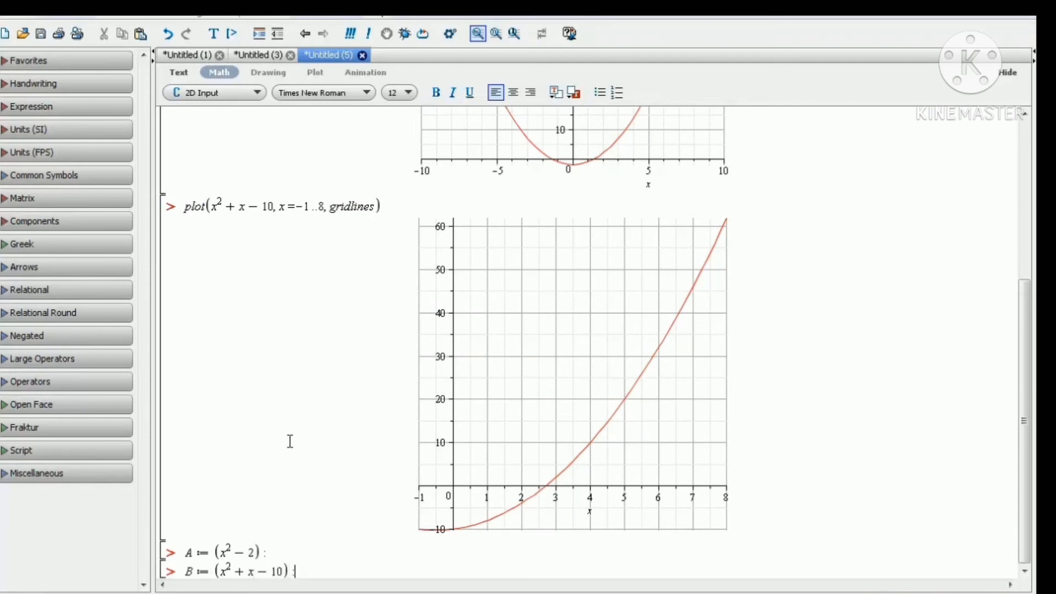
key("Return")
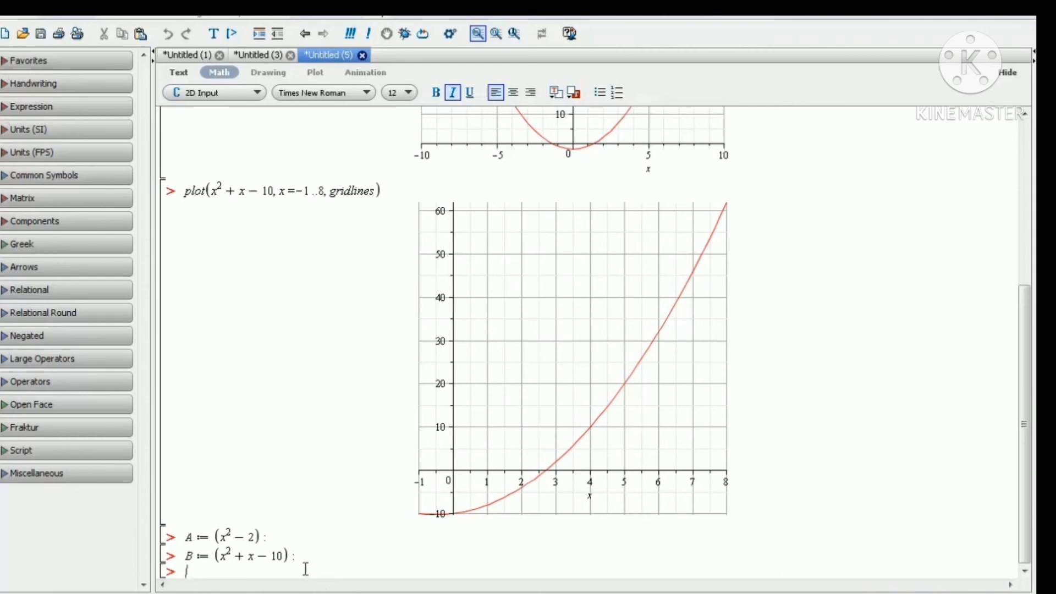
Enter and evaluate display([A, B]) at the next prompt.
type("display(")
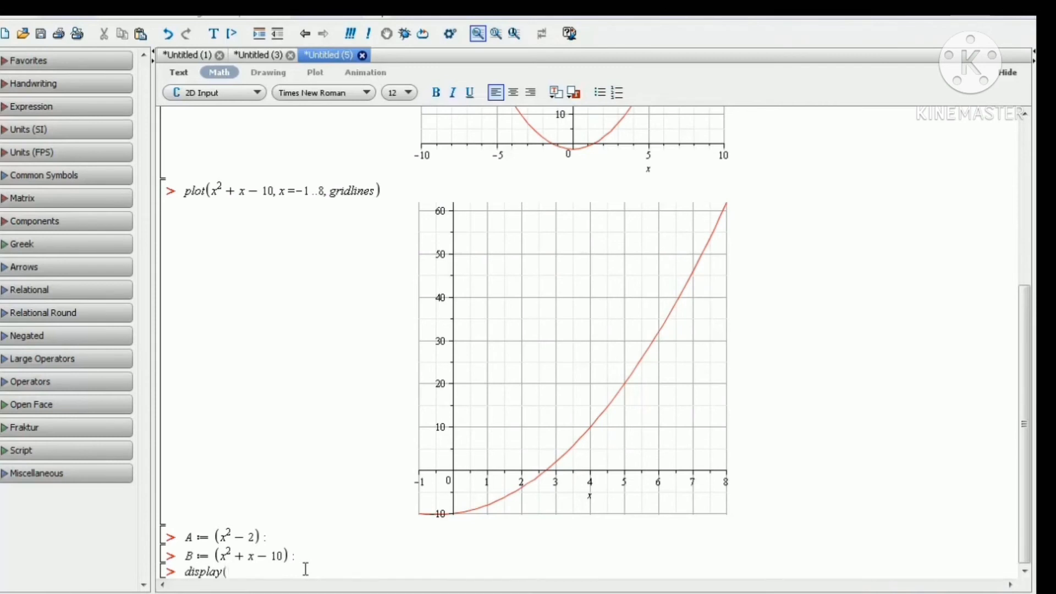
type("[A, B])")
key("Return")
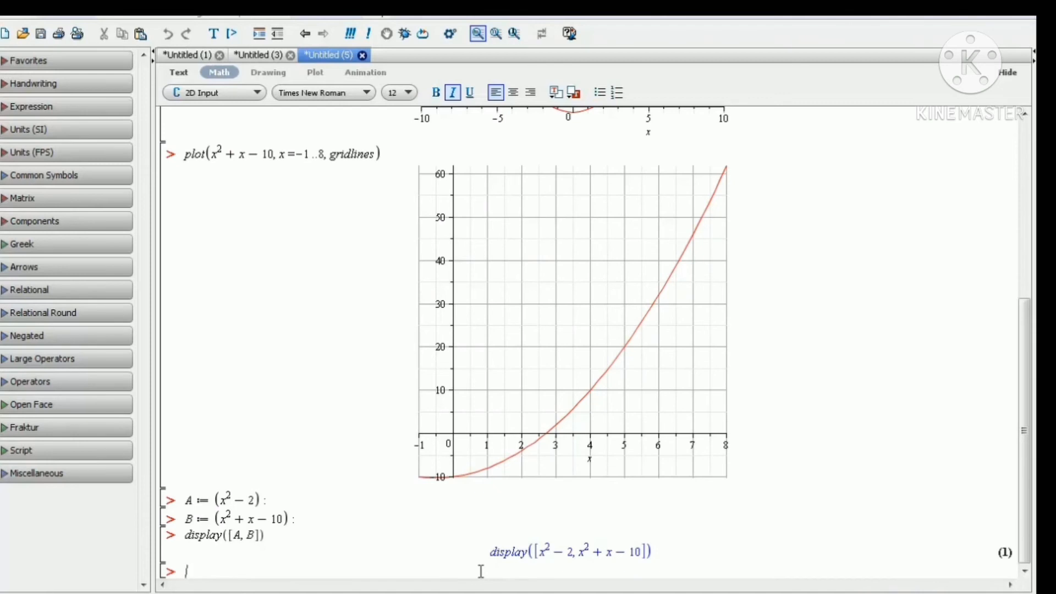
Enter and evaluate plot([A, B]) to graph both functions together.
type("plot([A, B])")
key("Return")
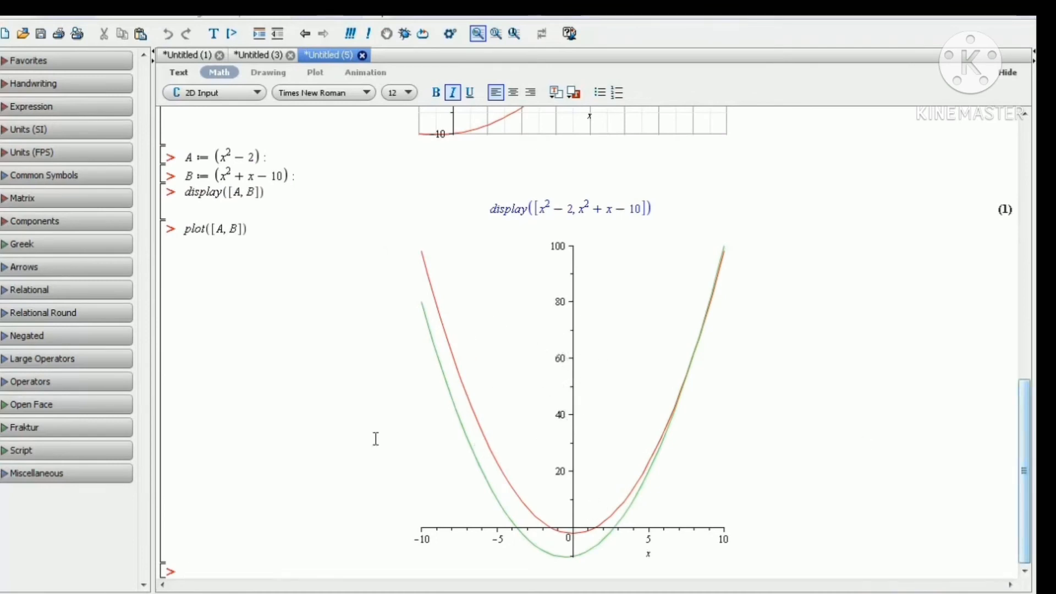
Add the gridlines option to the plot([A, B]) command and re-evaluate it.
scroll(554, 415, "up", 6)
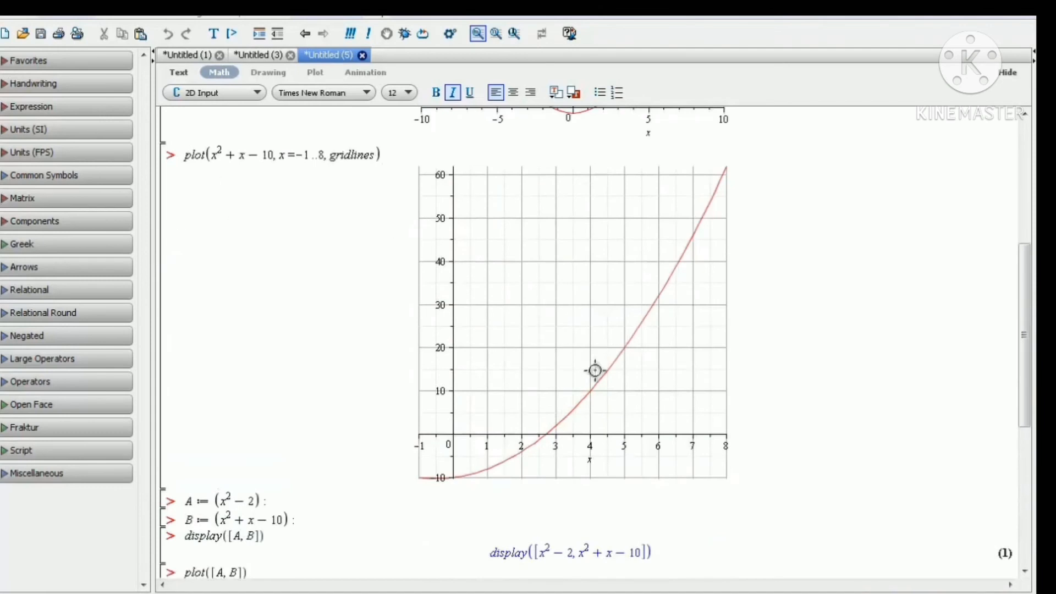
scroll(599, 370, "down", 6)
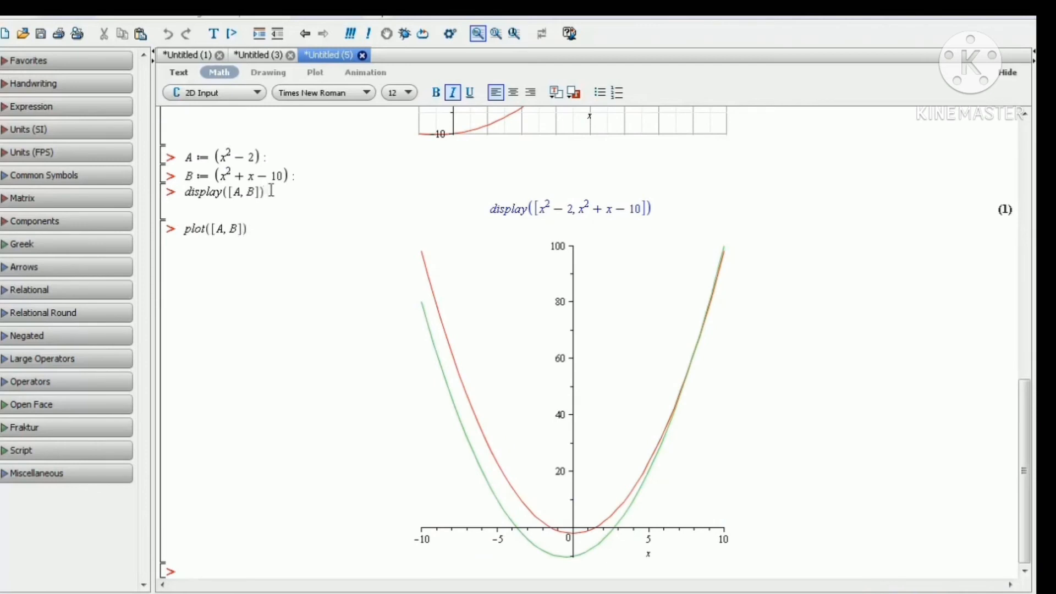
left_click(287, 175)
scroll(306, 174, "up", 2)
scroll(306, 175, "up", 10)
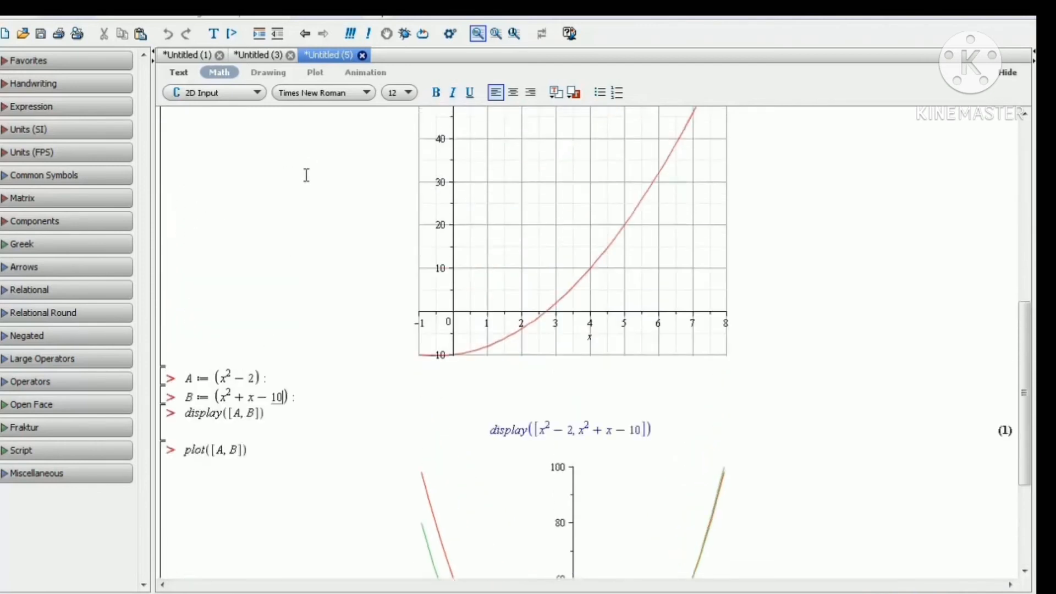
scroll(306, 175, "down", 1)
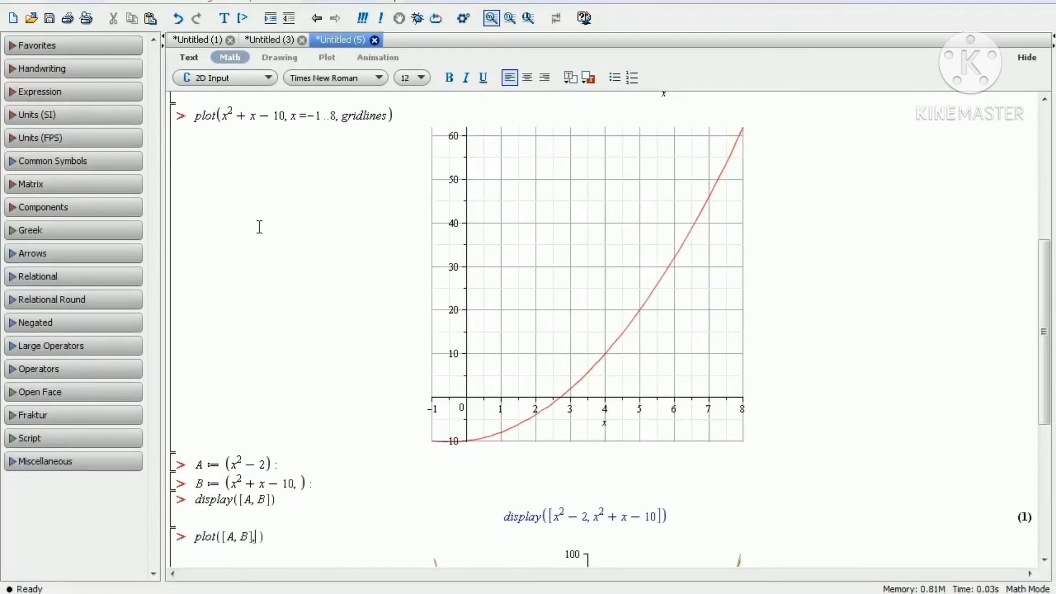
type("grid")
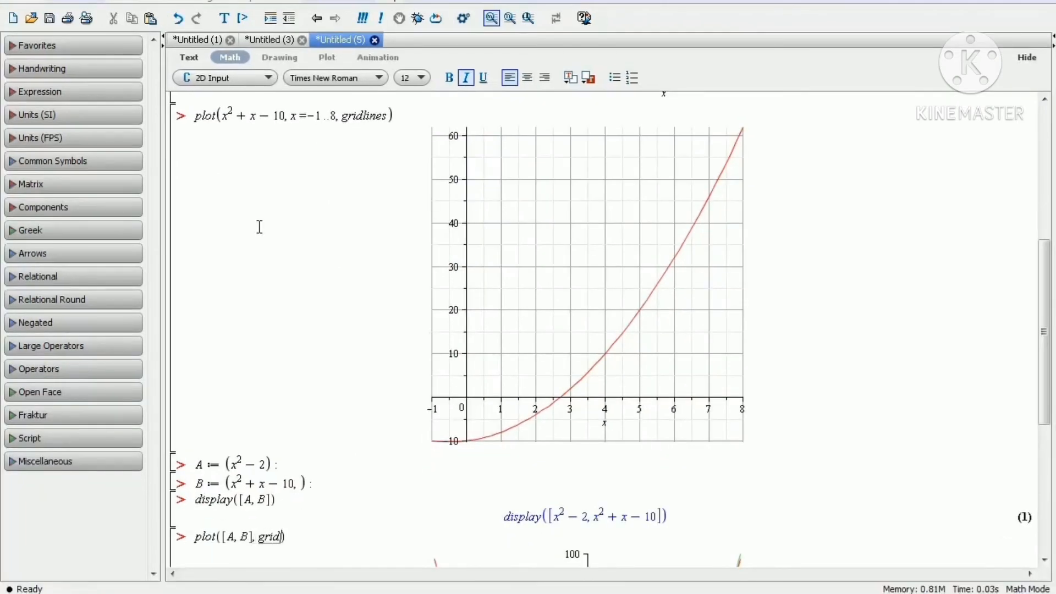
type("lines")
key("Return")
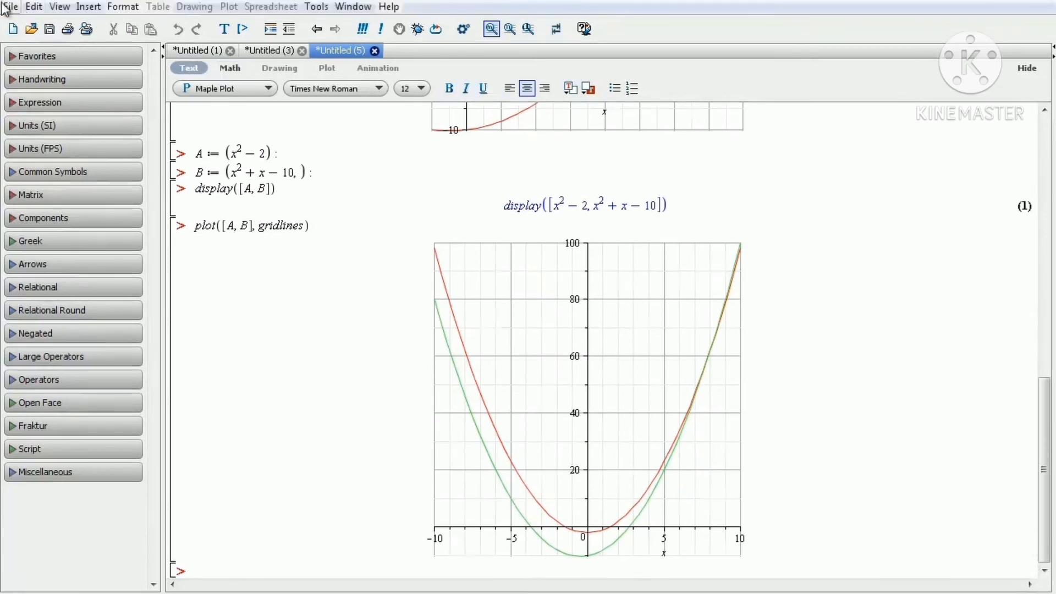
Open a new worksheet in Worksheet Mode.
left_click(10, 7)
mouse_move(38, 26)
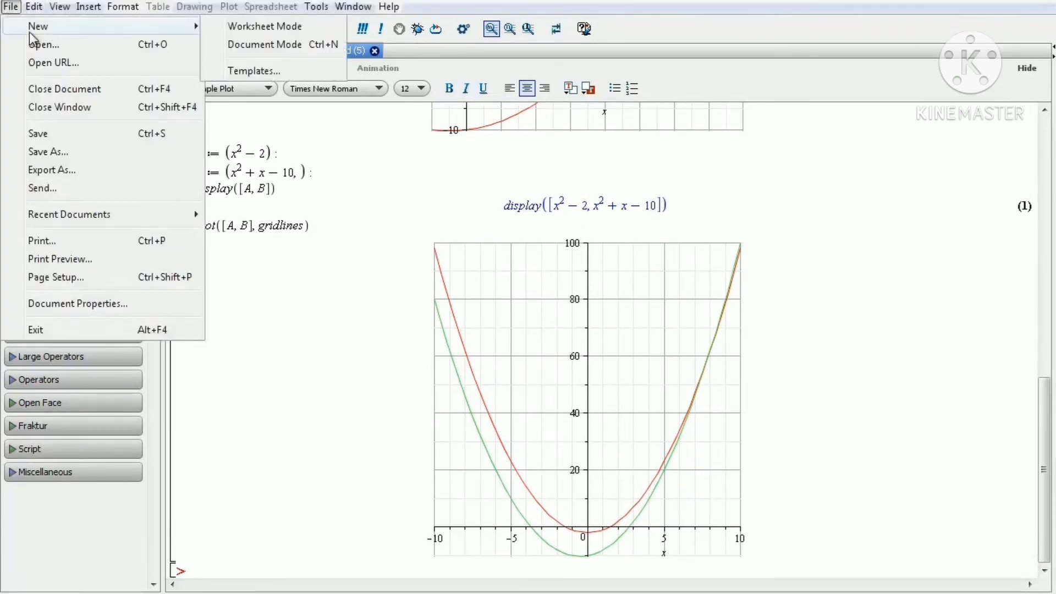
left_click(278, 25)
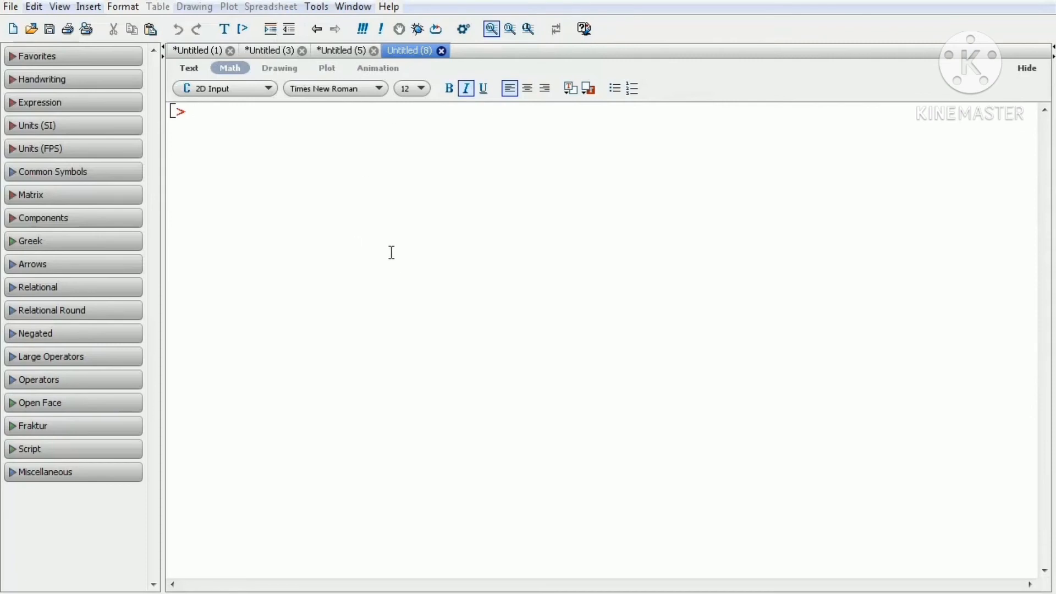
Open Maple Help and search for the plot3d topic.
left_click(393, 7)
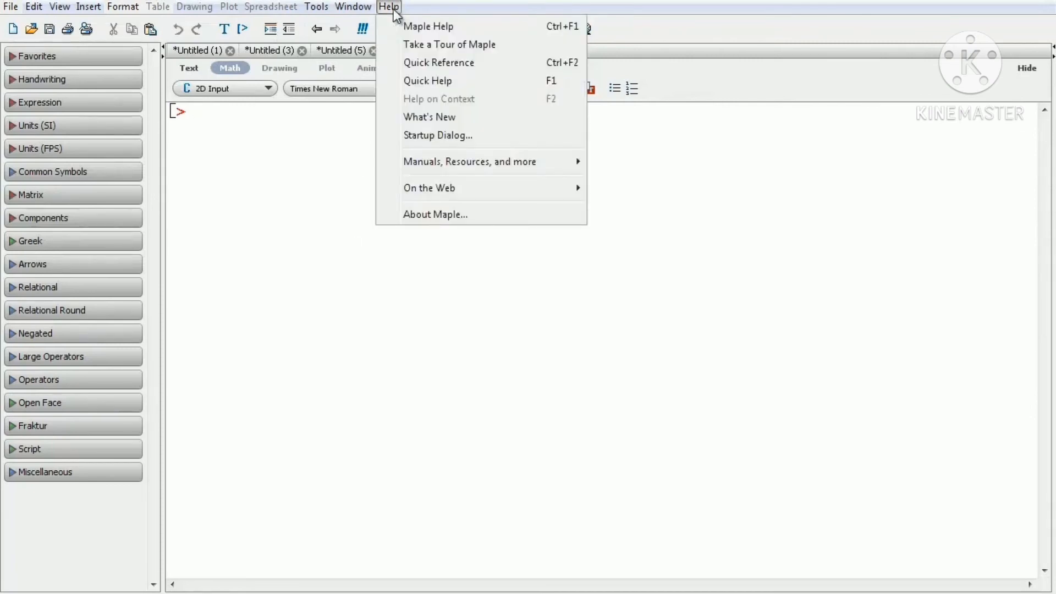
left_click(417, 29)
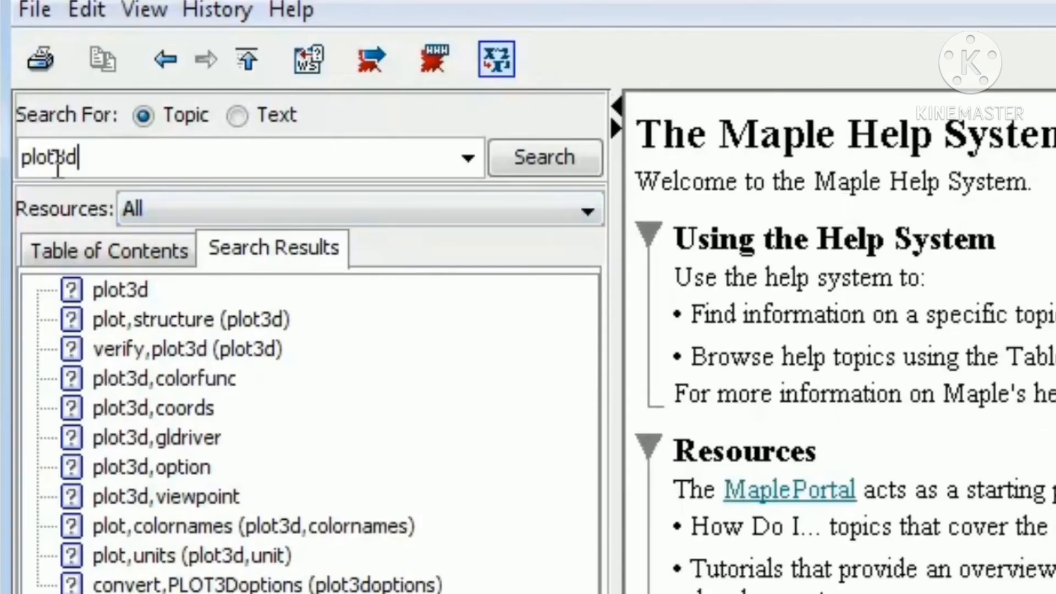
left_click(513, 154)
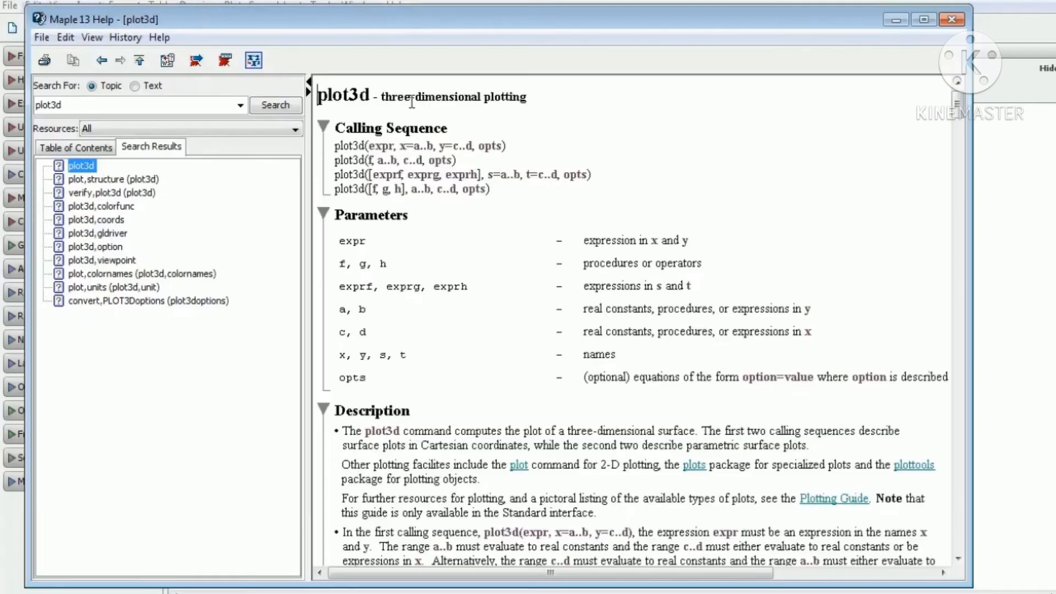
Browse the examples on the plot3d help page.
scroll(698, 295, "down", 15)
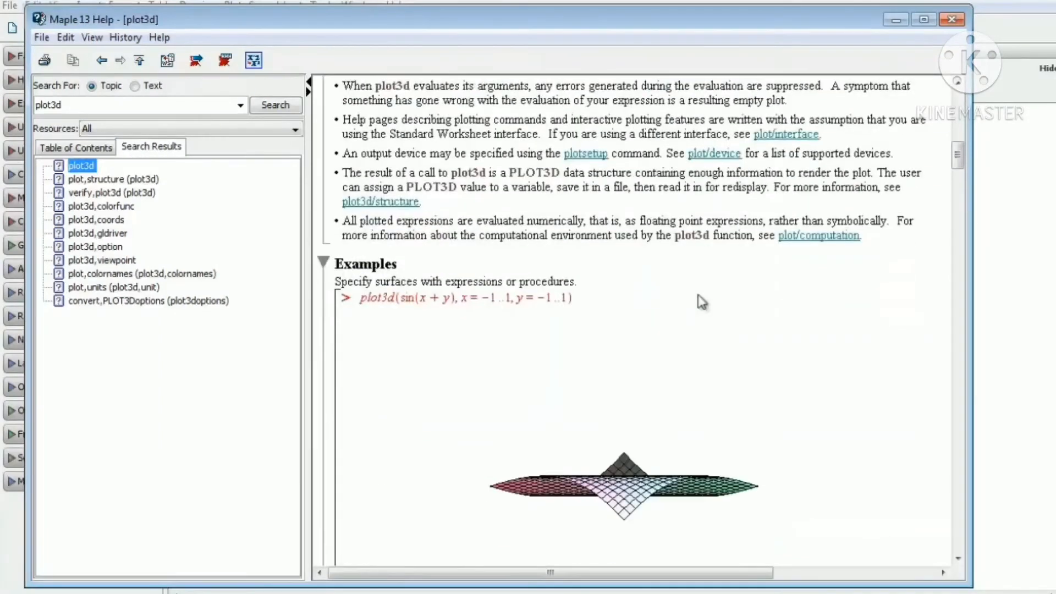
scroll(671, 288, "down", 10)
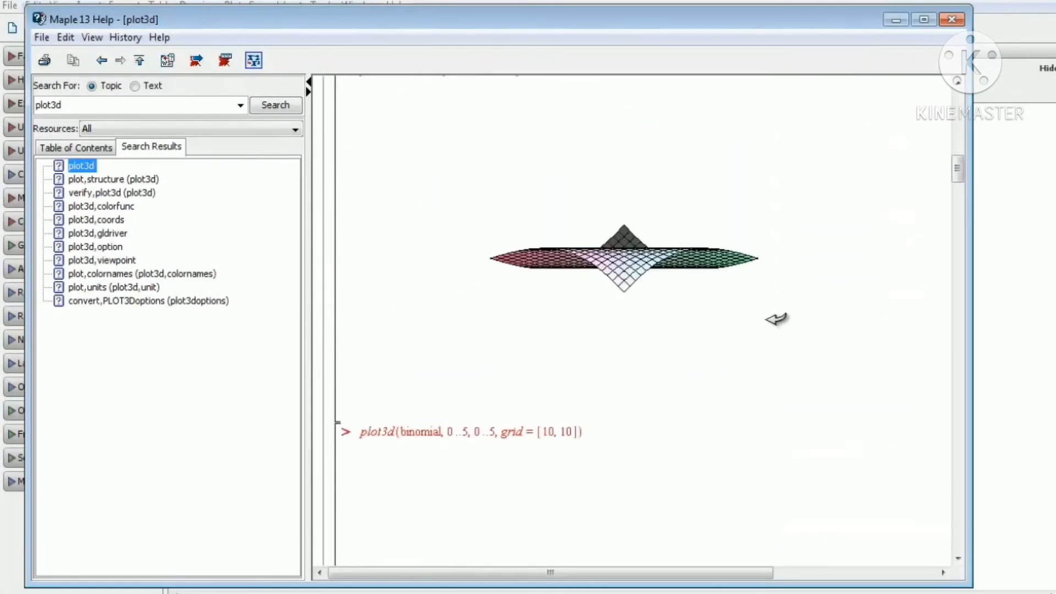
scroll(668, 360, "down", 14)
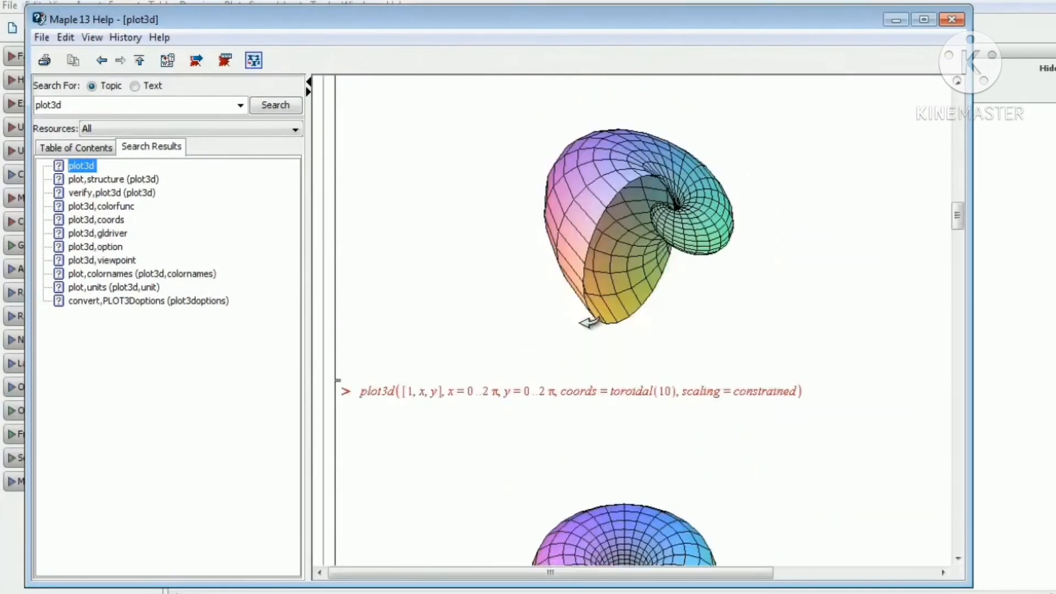
scroll(561, 275, "down", 15)
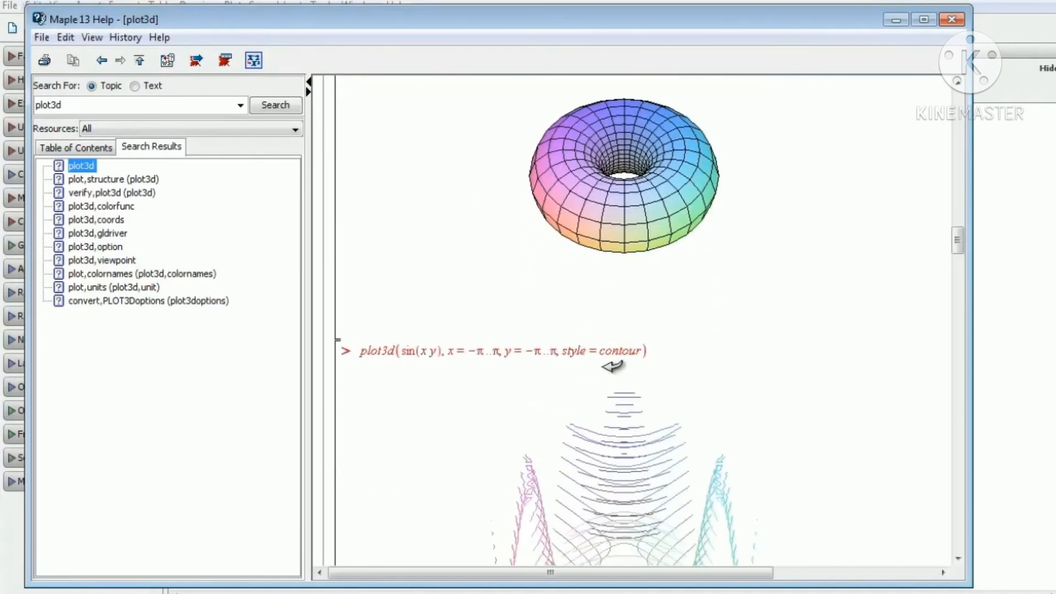
scroll(612, 366, "down", 15)
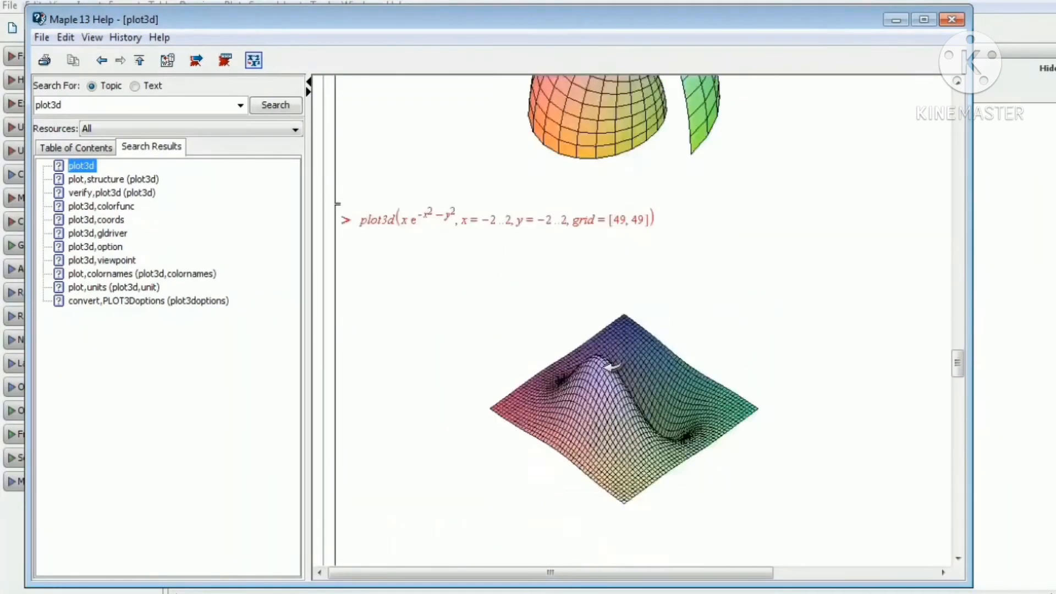
scroll(700, 242, "up", 2)
scroll(704, 236, "down", 10)
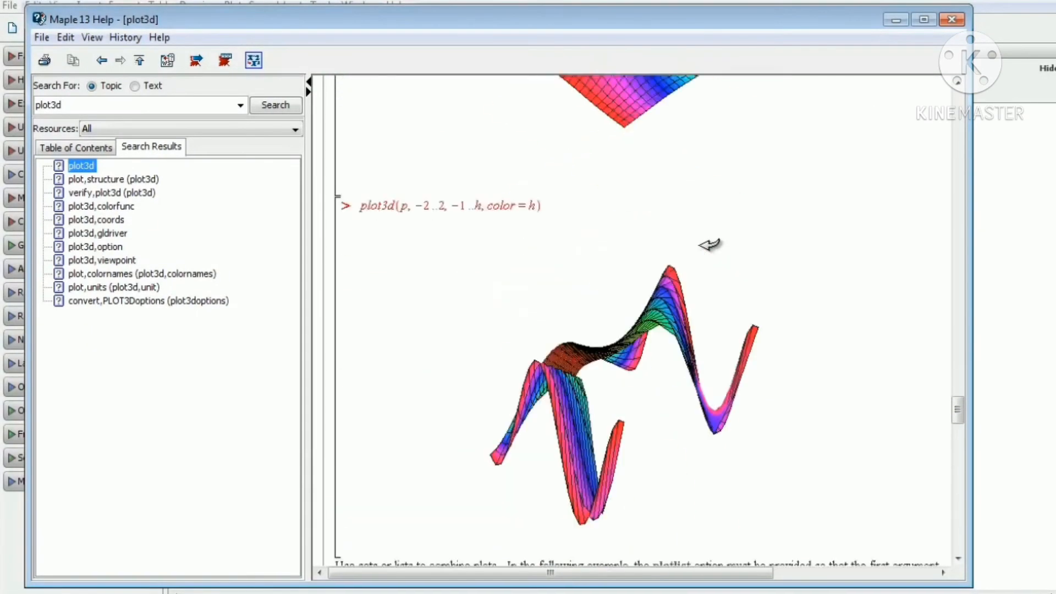
scroll(422, 319, "down", 3)
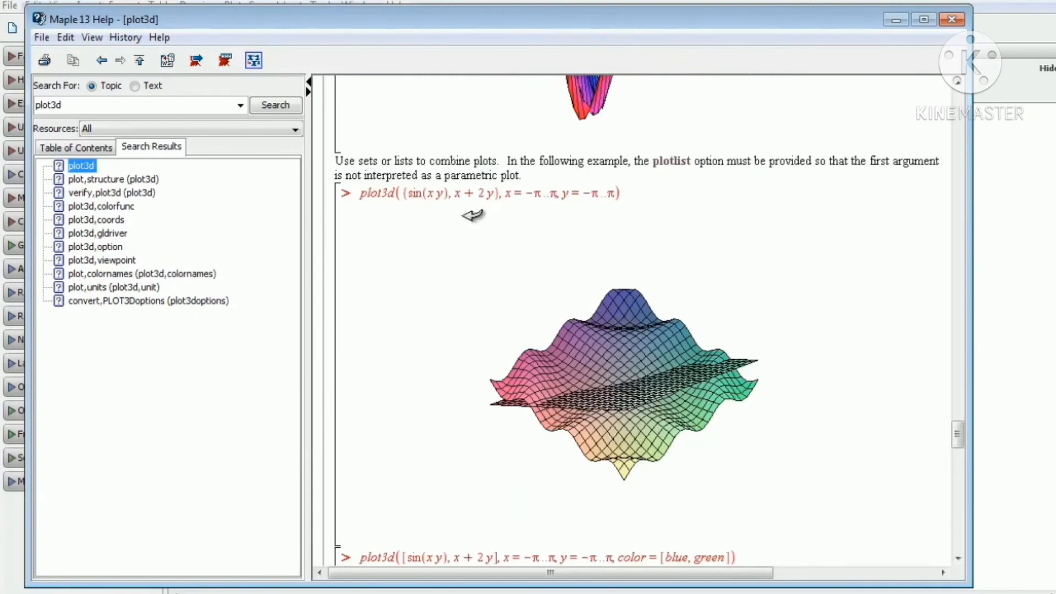
Close Help and evaluate plot3d(x^2 + y^2, x = -3..3, y = -3..3); in the new worksheet.
left_click(949, 20)
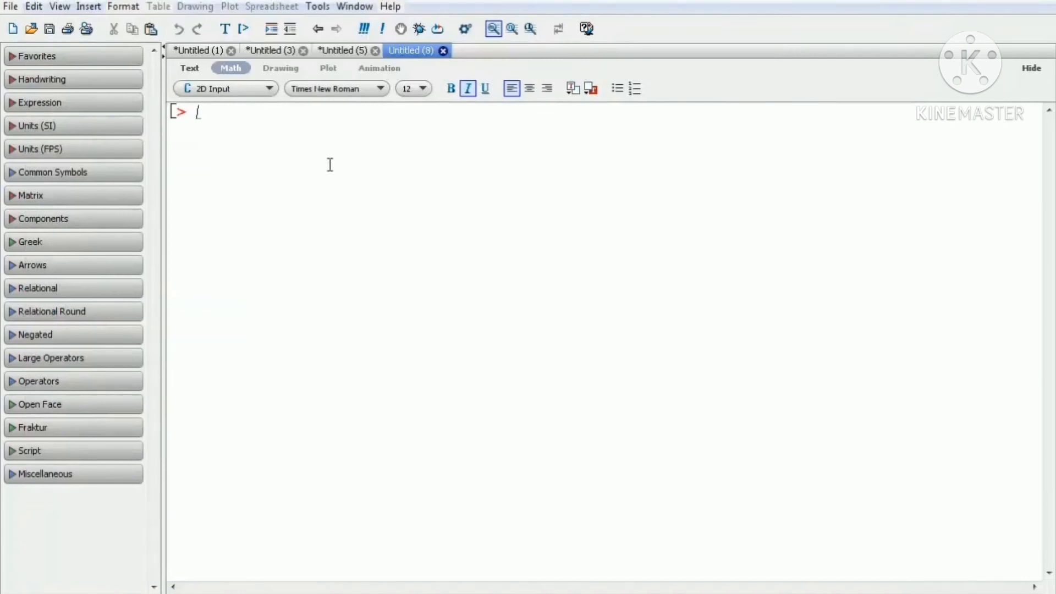
type("plo")
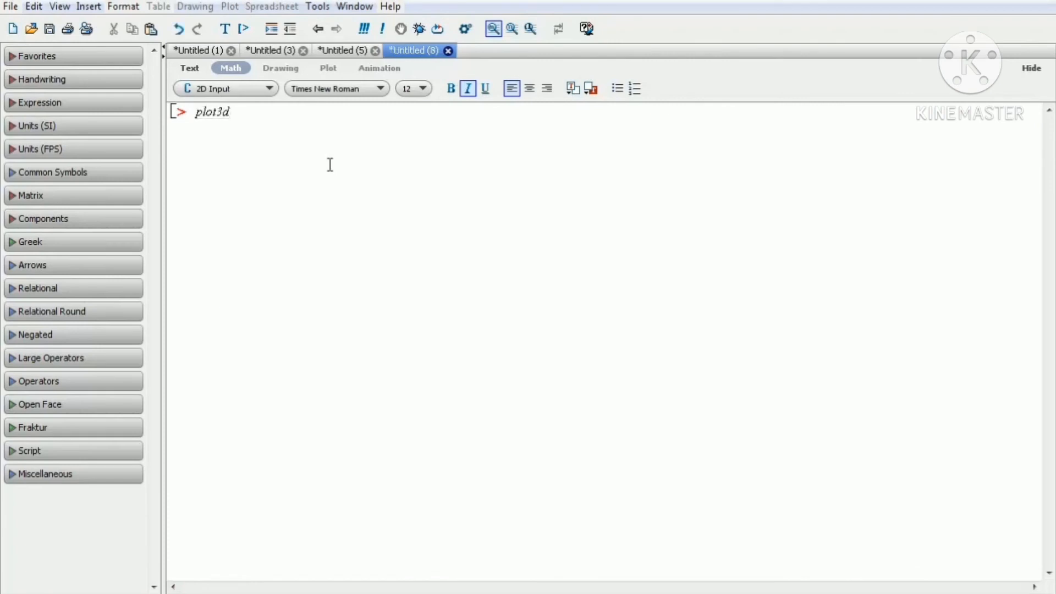
type("t3d(")
type("x^2")
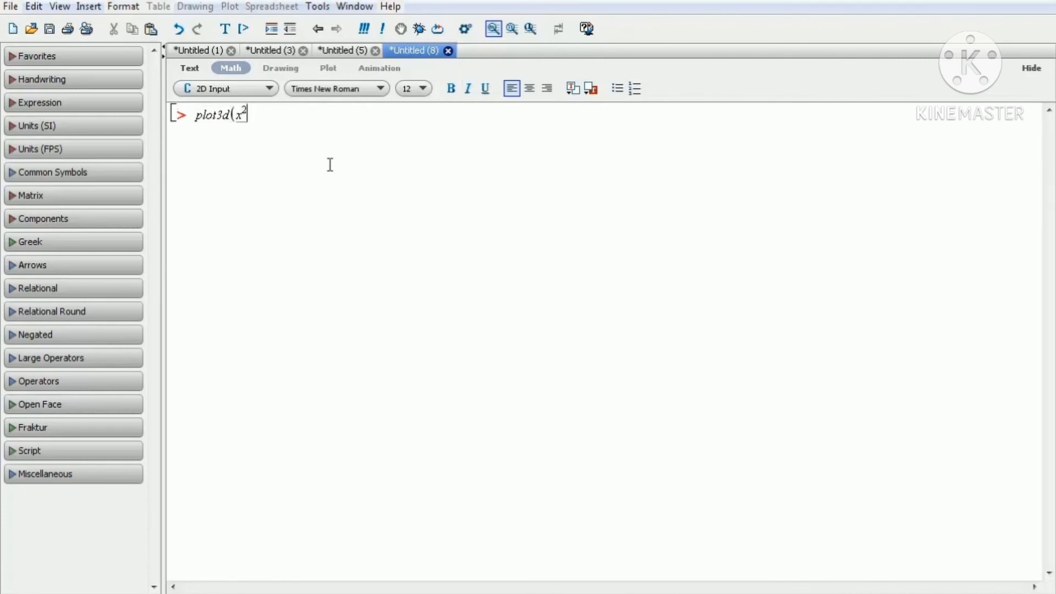
key("Right")
type("+ y^2, x")
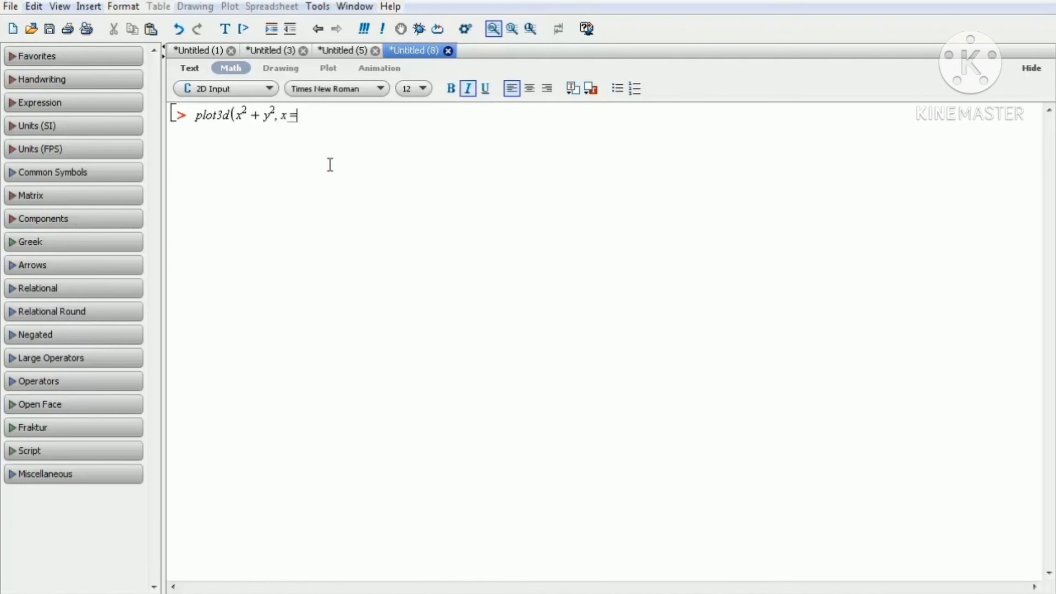
type("=-3..3, y=-3")
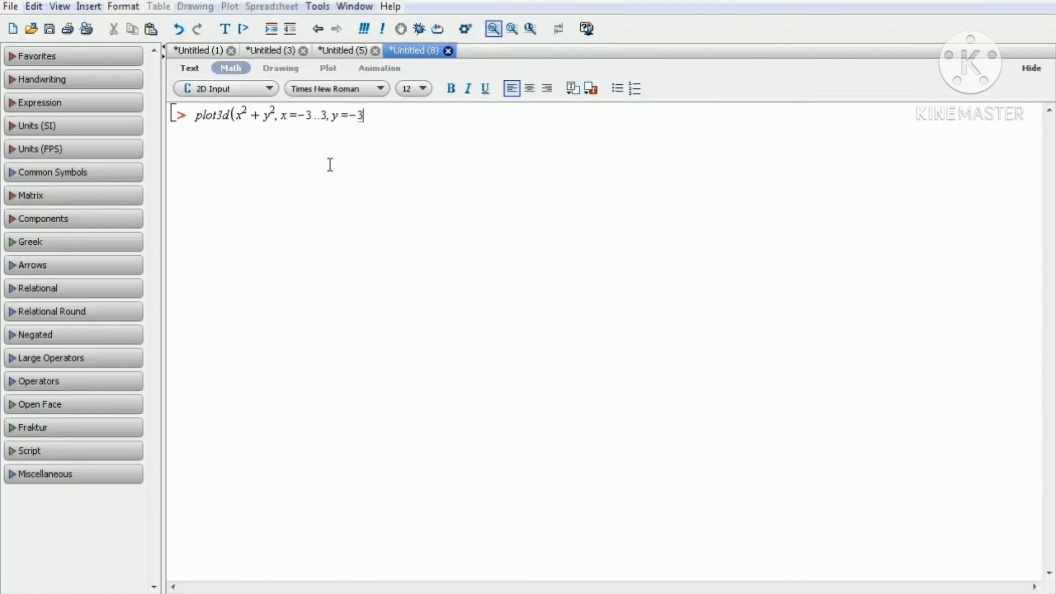
type("..3);")
key("Return")
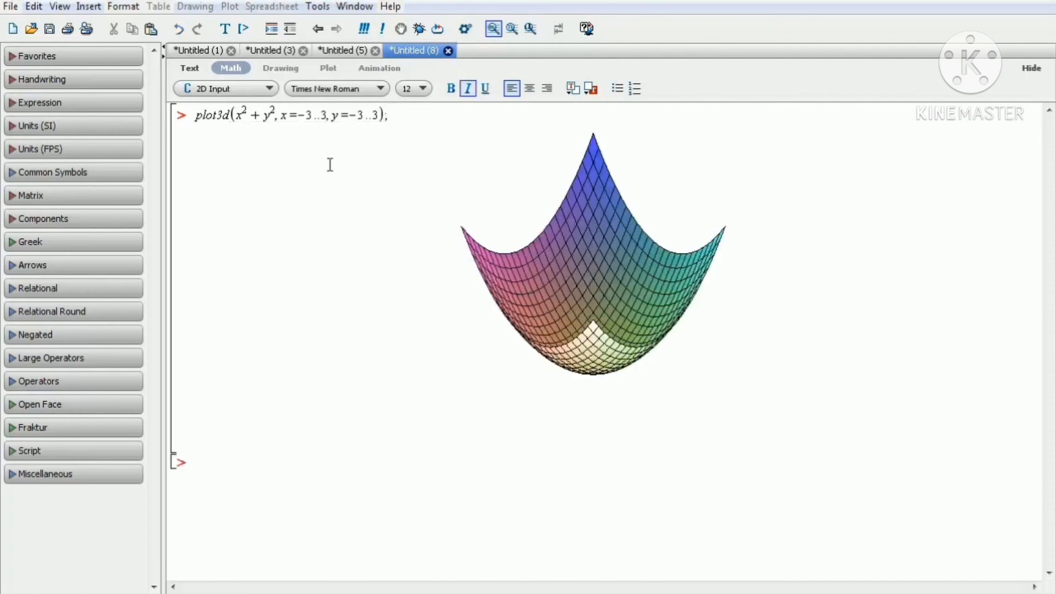
Rotate the 3D paraboloid plot to a different viewing angle.
left_click_drag(608, 296, 780, 330)
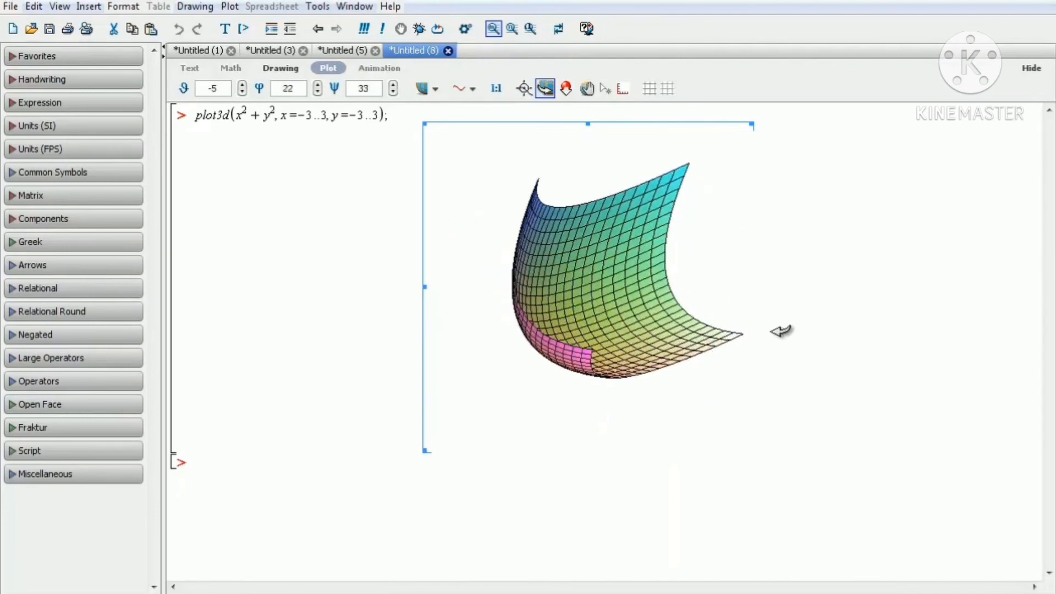
left_click_drag(543, 351, 645, 329)
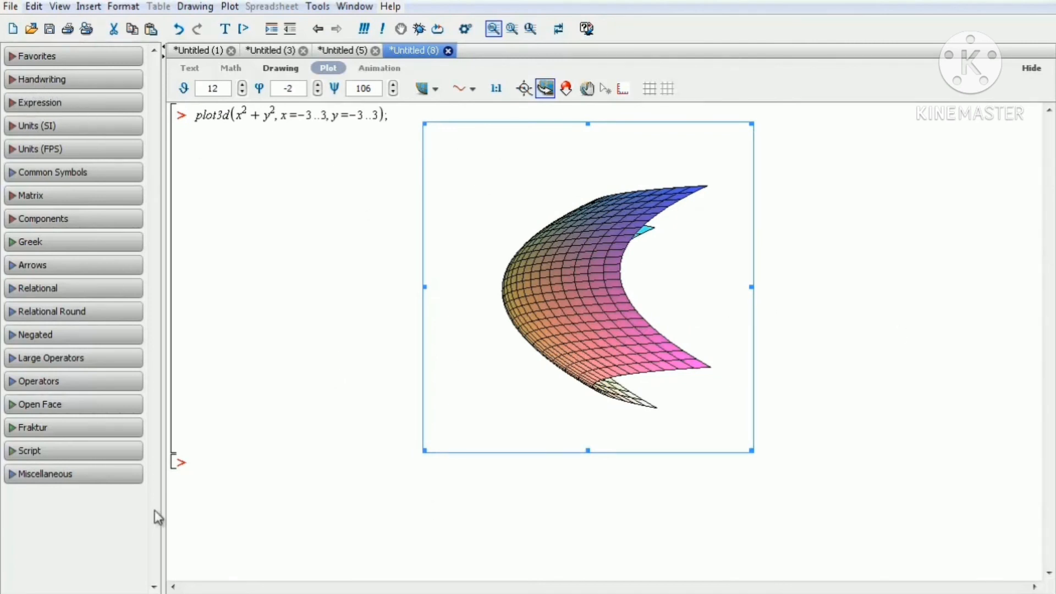
left_click(53, 56)
left_click(51, 82)
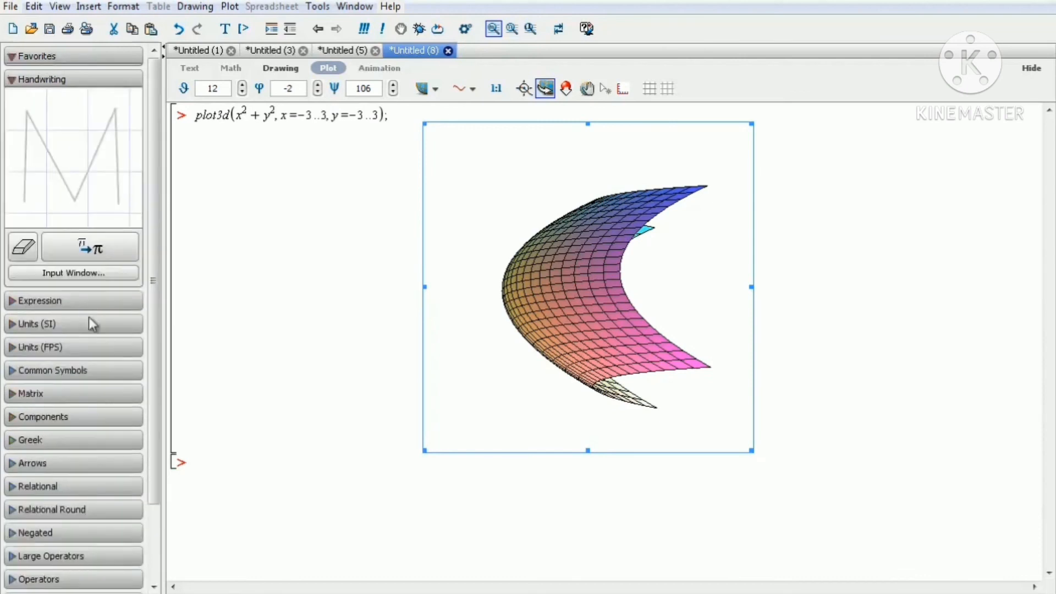
left_click(62, 301)
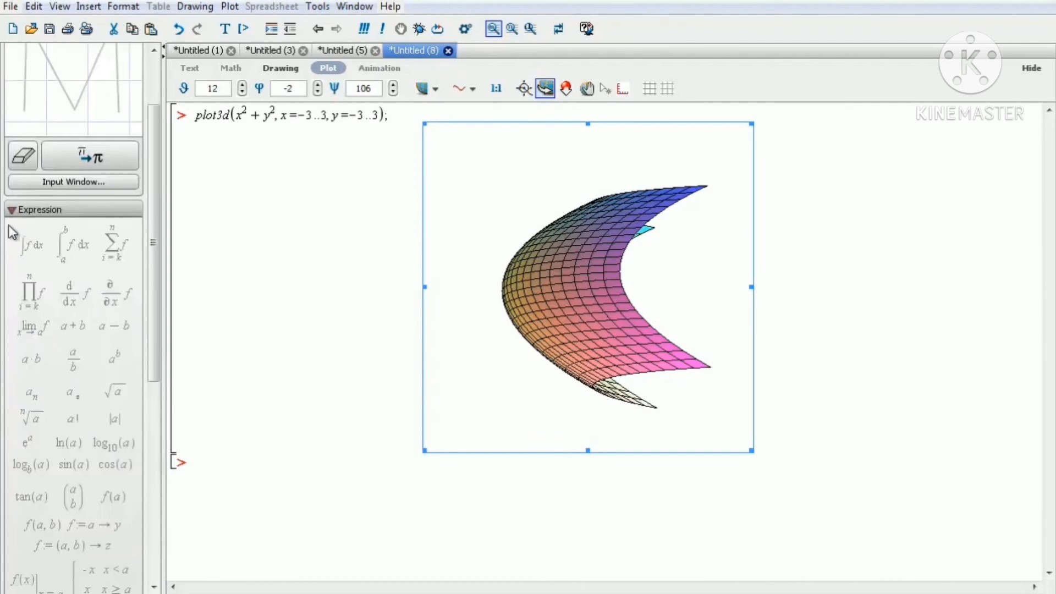
left_click(12, 209)
scroll(58, 142, "up", 2)
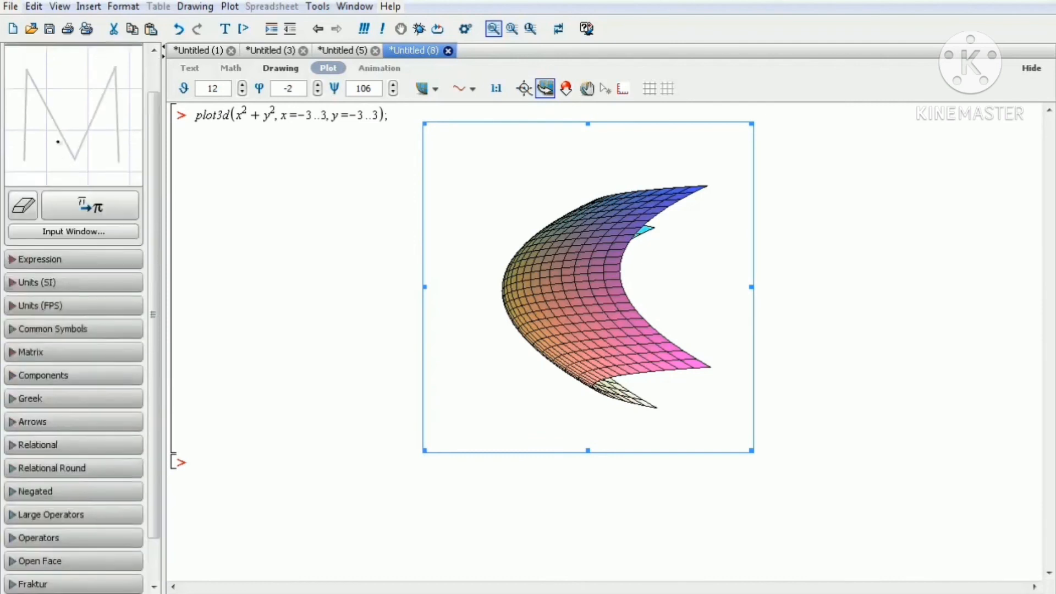
scroll(16, 110, "up", 1)
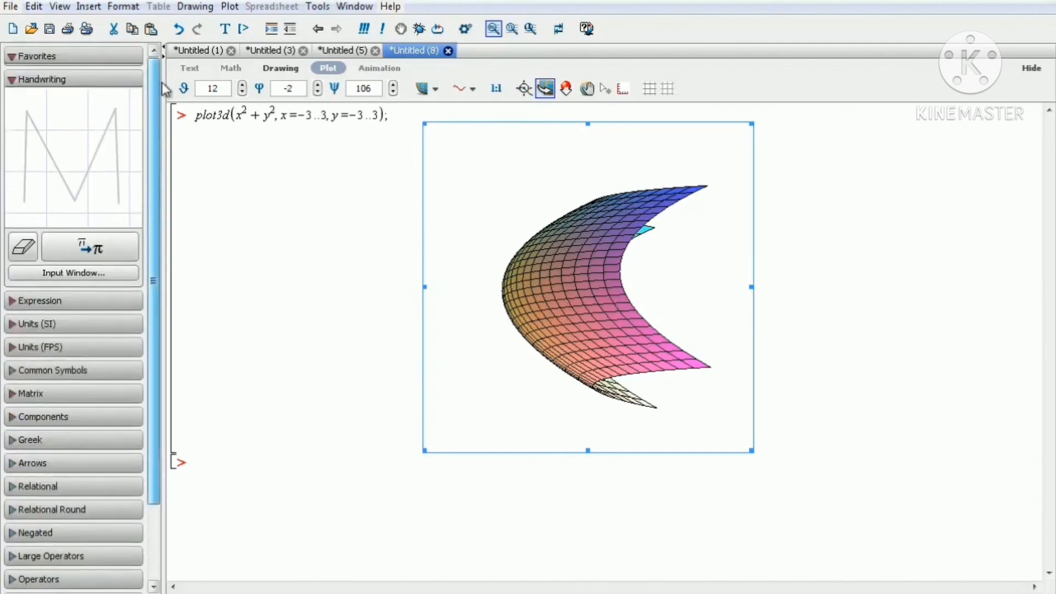
left_click(15, 82)
Rotate the plot once more and save the worksheet as 3D in the APLIKASI MAPLE folder on Local Disk (E:).
left_click_drag(620, 253, 702, 258)
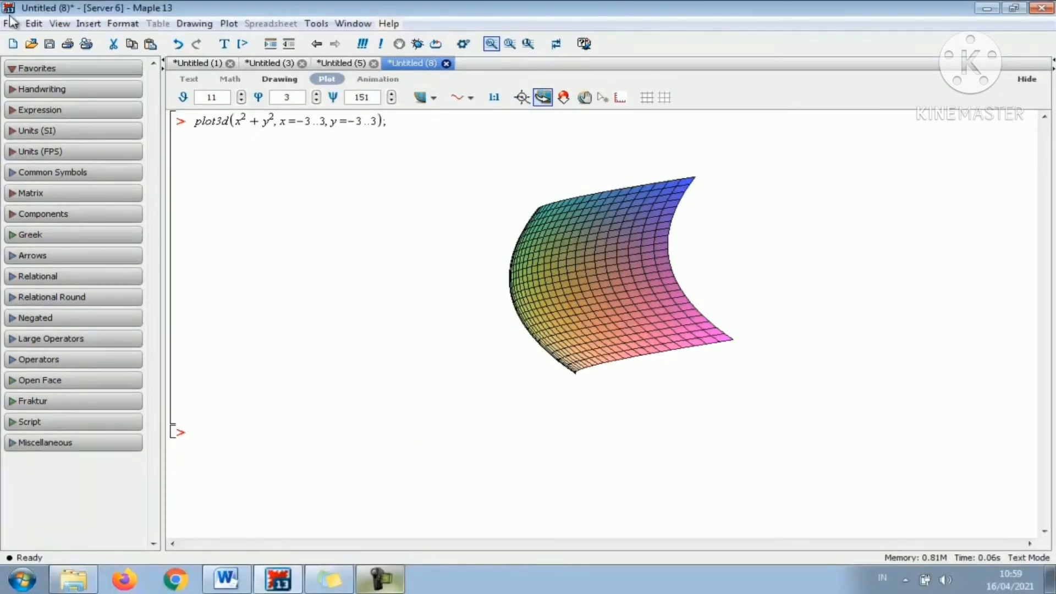
left_click(11, 24)
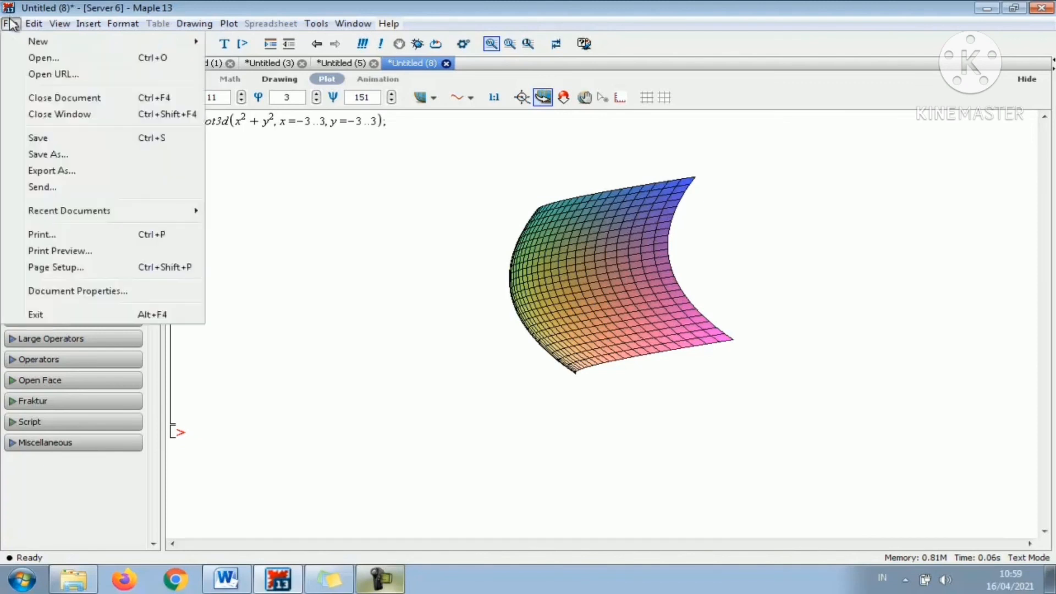
left_click(95, 137)
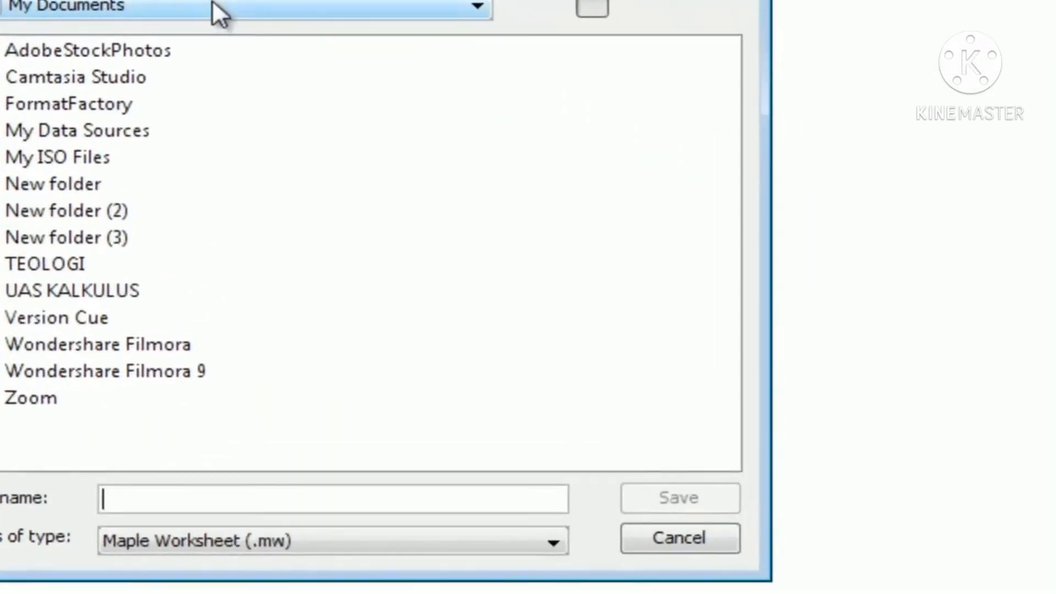
left_click(297, 48)
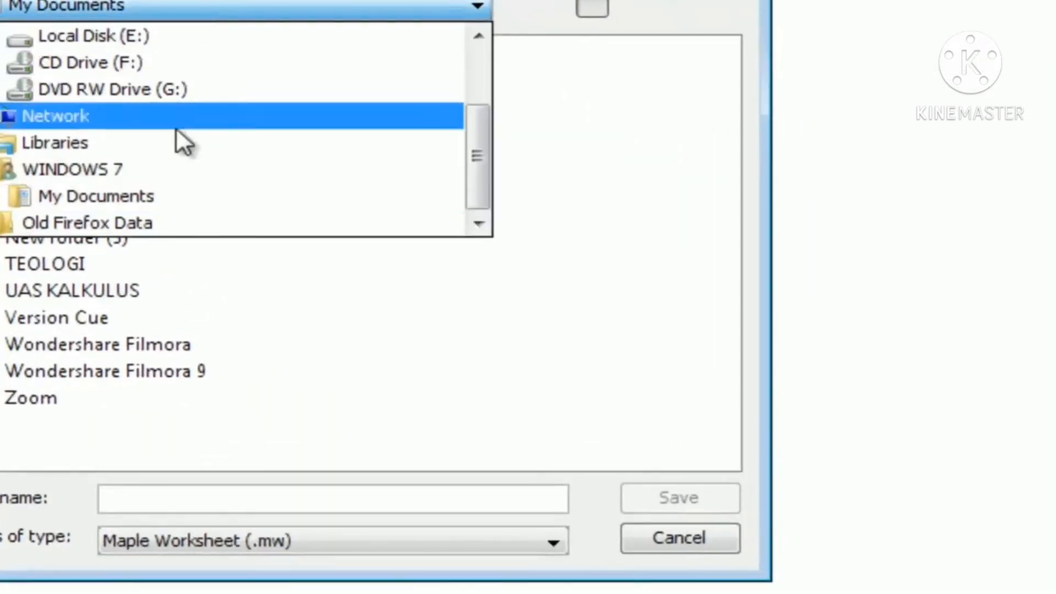
left_click(131, 39)
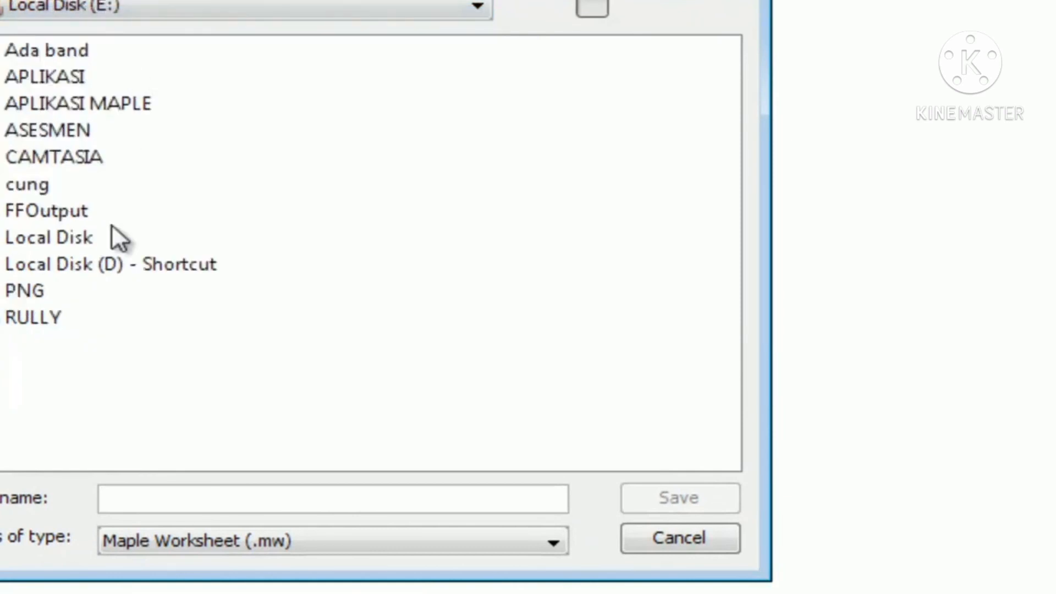
double_click(108, 102)
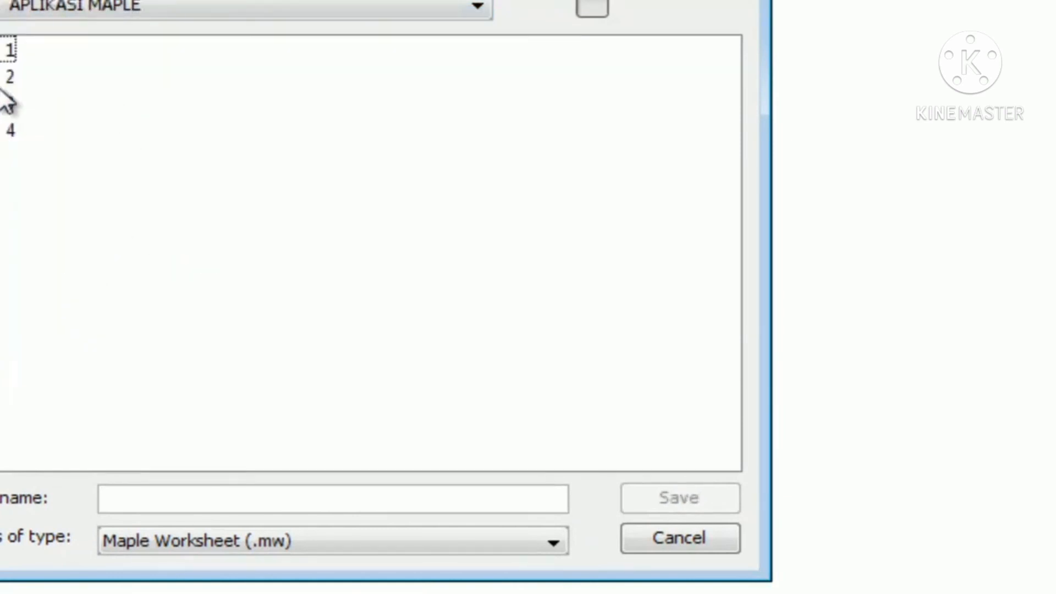
left_click(147, 498)
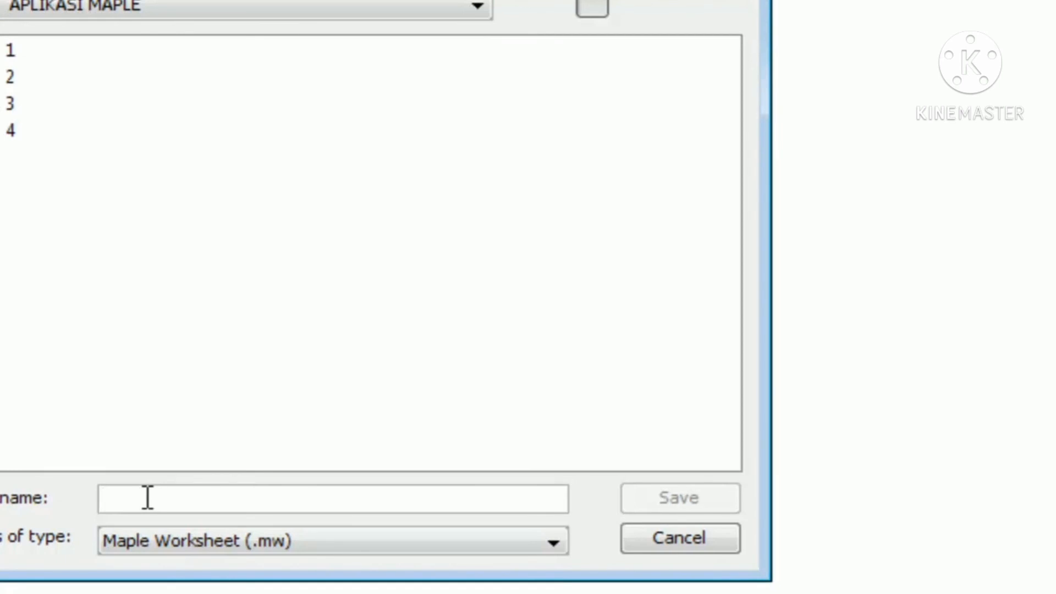
type("3D")
key("Tab")
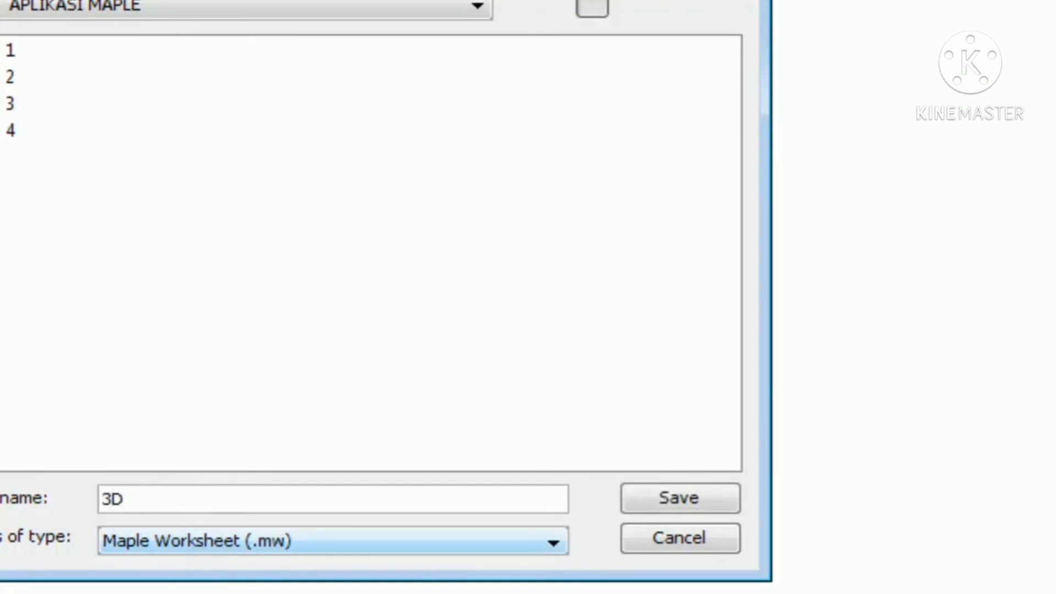
left_click(710, 501)
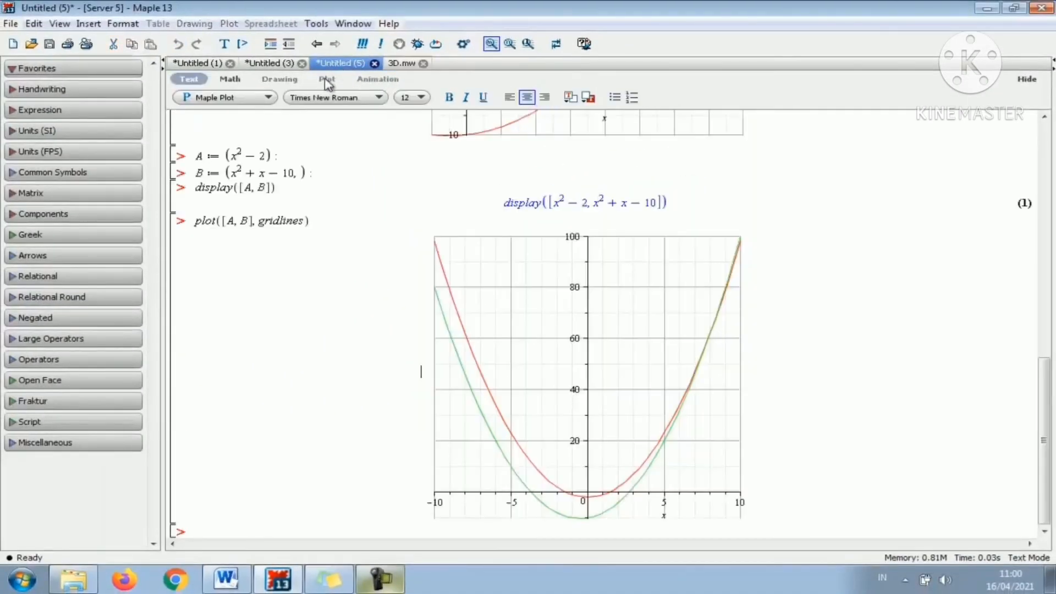
Save the worksheet with the gridlines plot as 2D in the same folder.
left_click(11, 23)
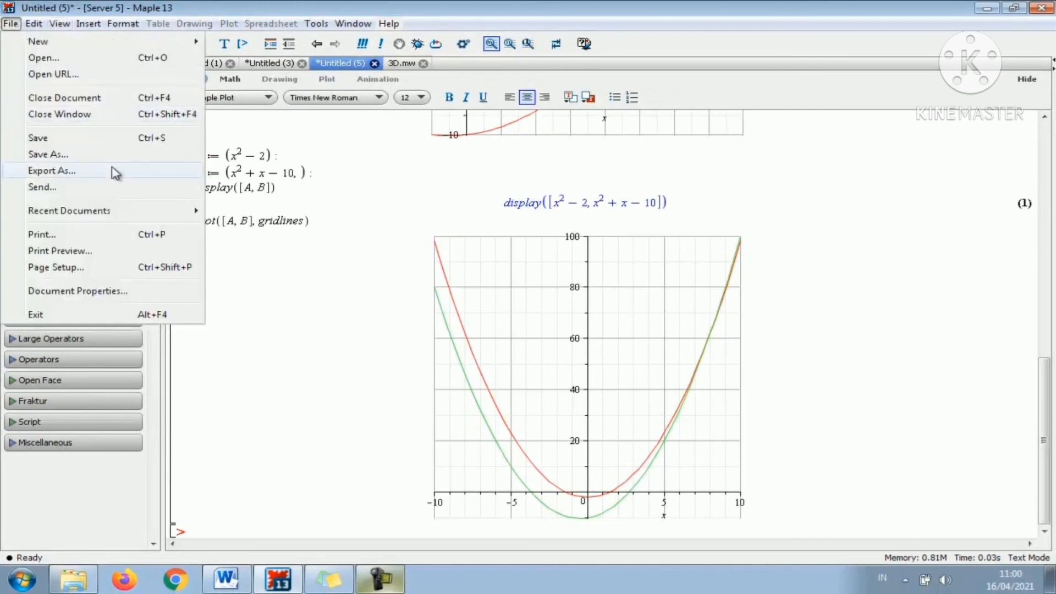
left_click(95, 142)
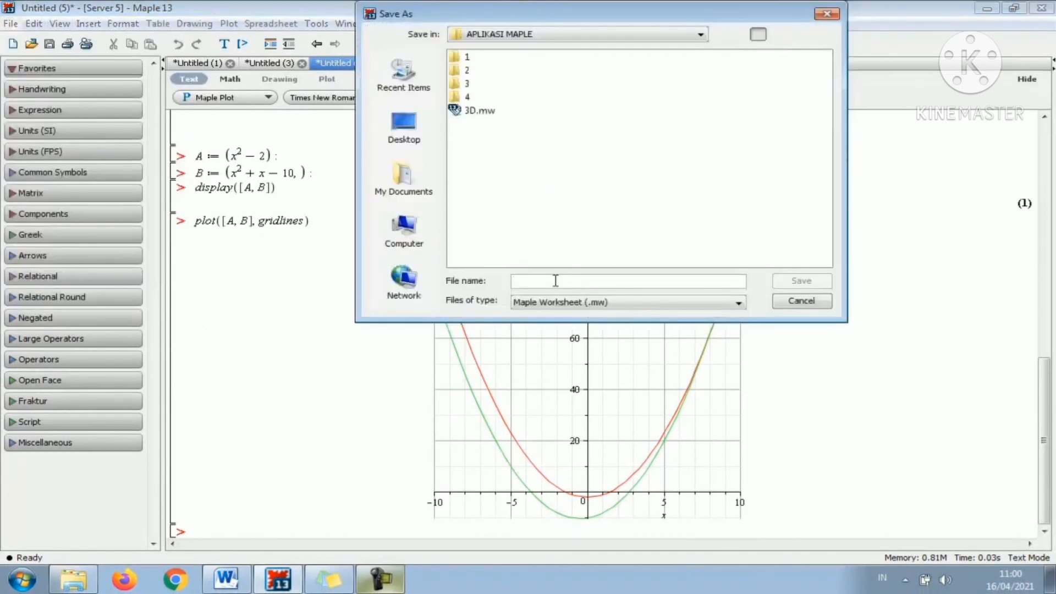
type("2D")
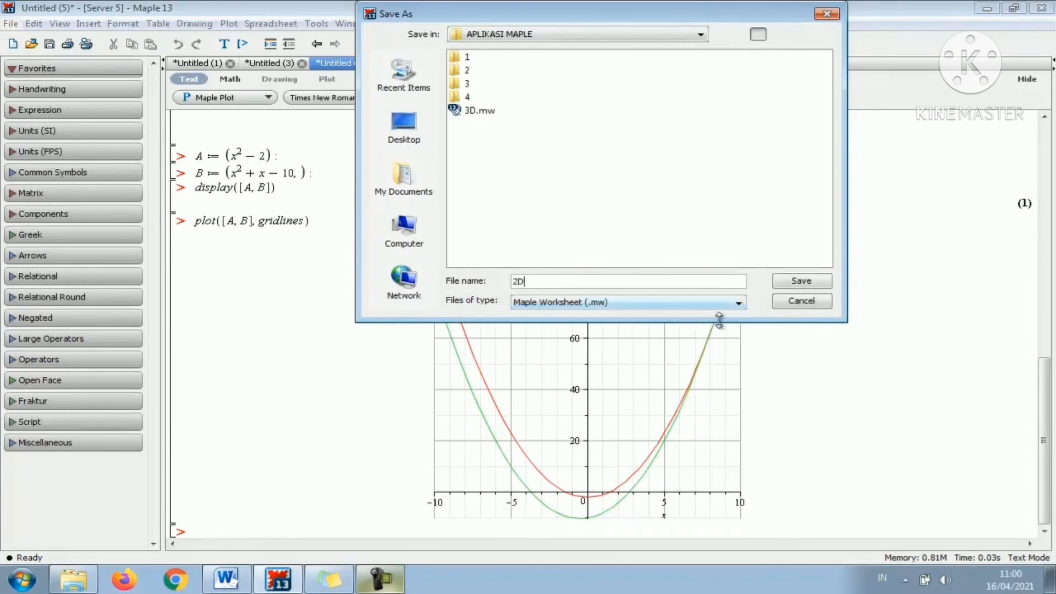
left_click(801, 283)
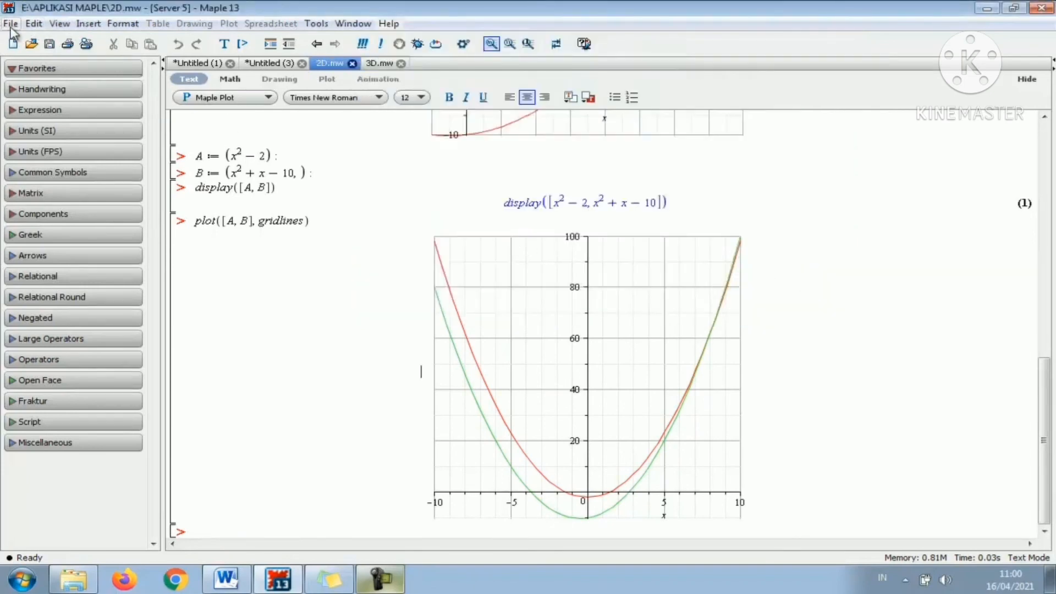
Save the integrals worksheet as SOAL INTEGRAL in the same folder.
left_click(10, 24)
left_click(335, 202)
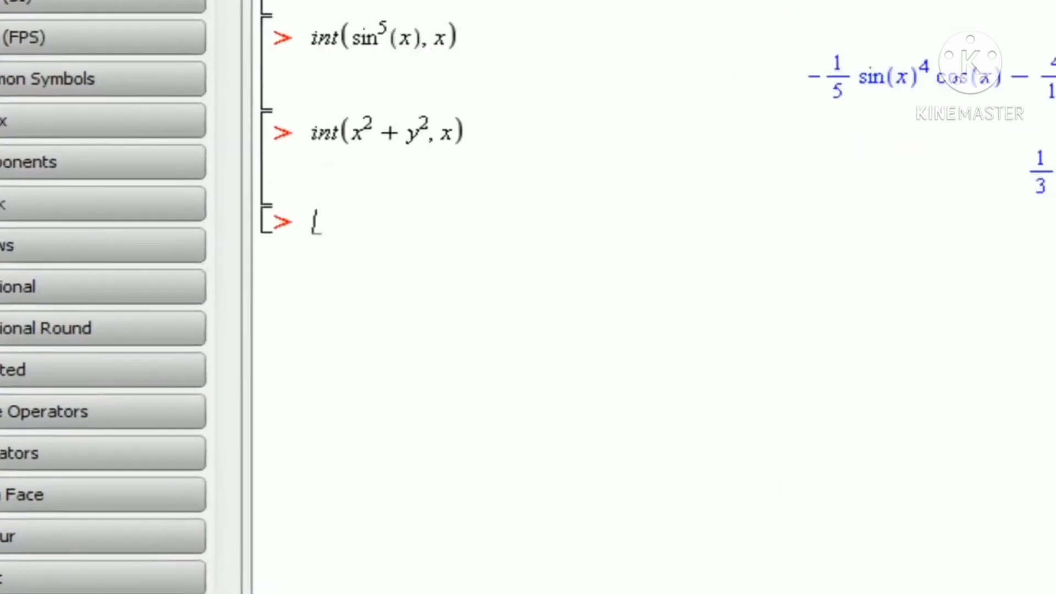
left_click(0, 0)
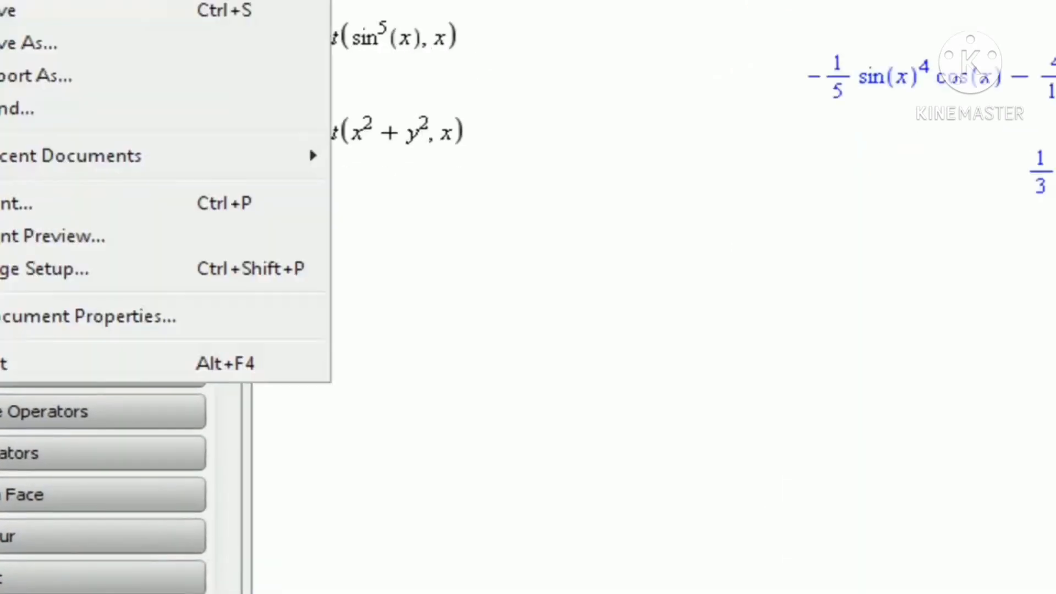
left_click(55, 11)
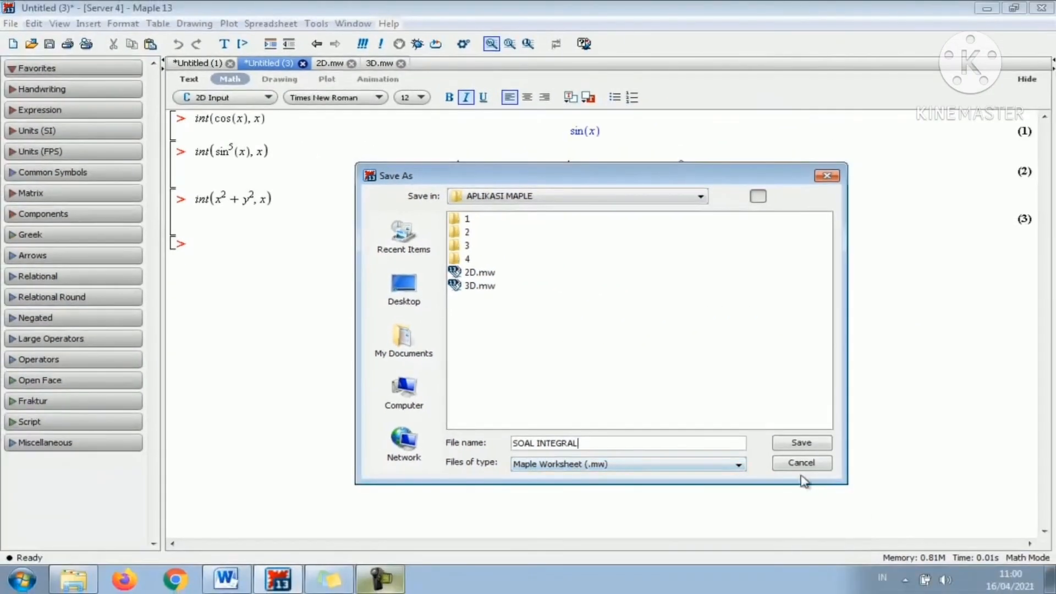
left_click(793, 447)
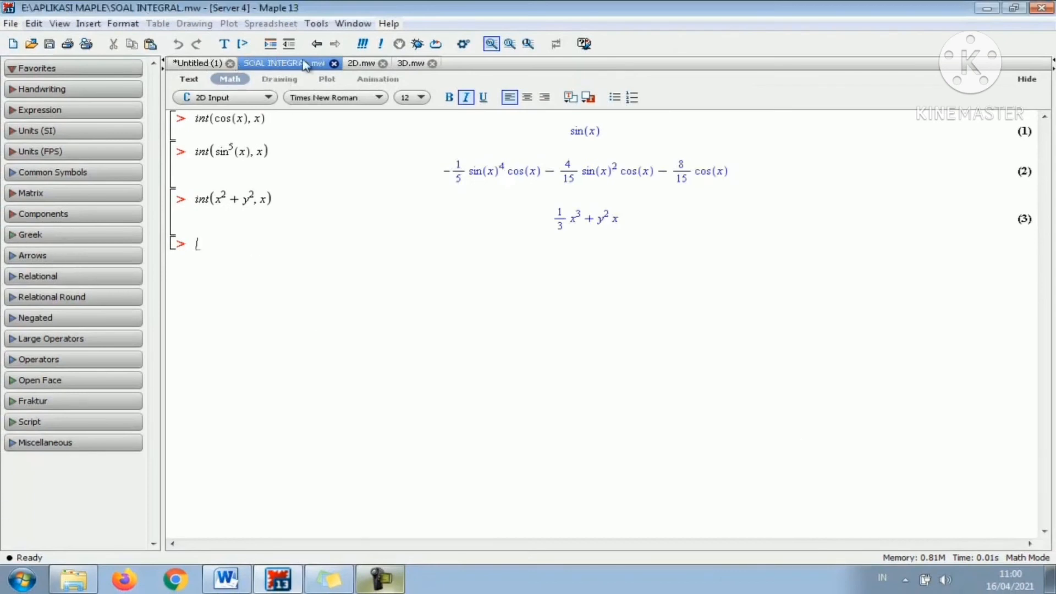
Close the SOAL INTEGRAL, 2D and 3D worksheet tabs.
left_click(334, 63)
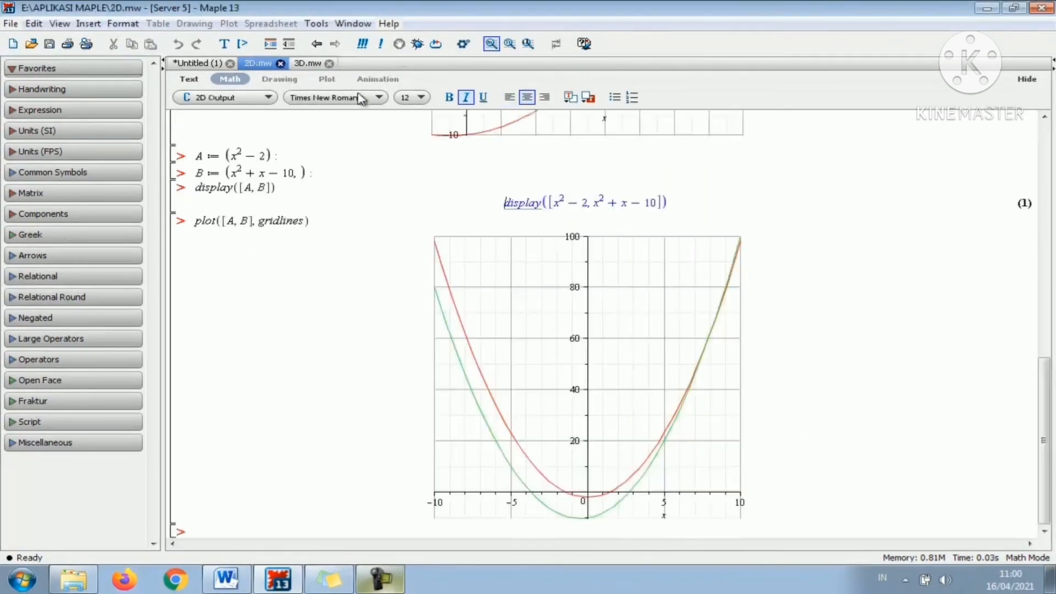
left_click(281, 63)
left_click(281, 64)
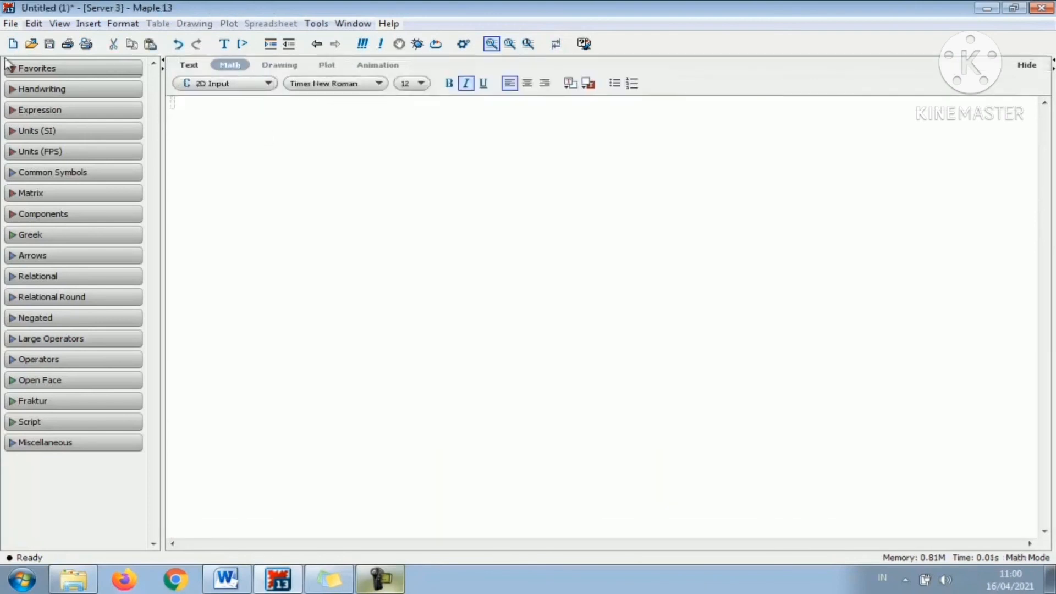
Open the saved 3D.mw worksheet from the APLIKASI MAPLE folder on Local Disk (E:).
left_click(10, 23)
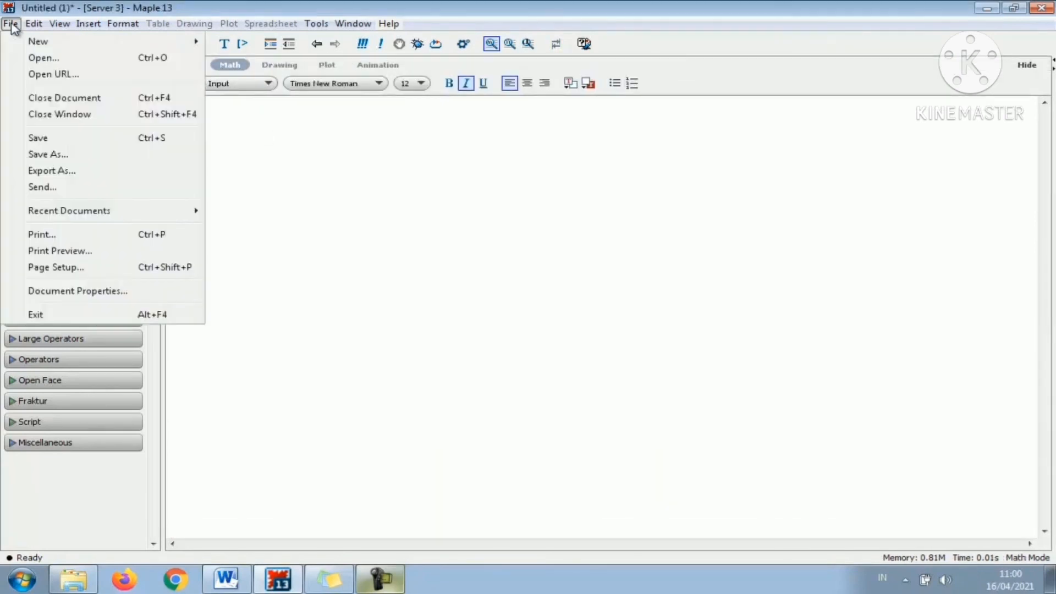
left_click(27, 58)
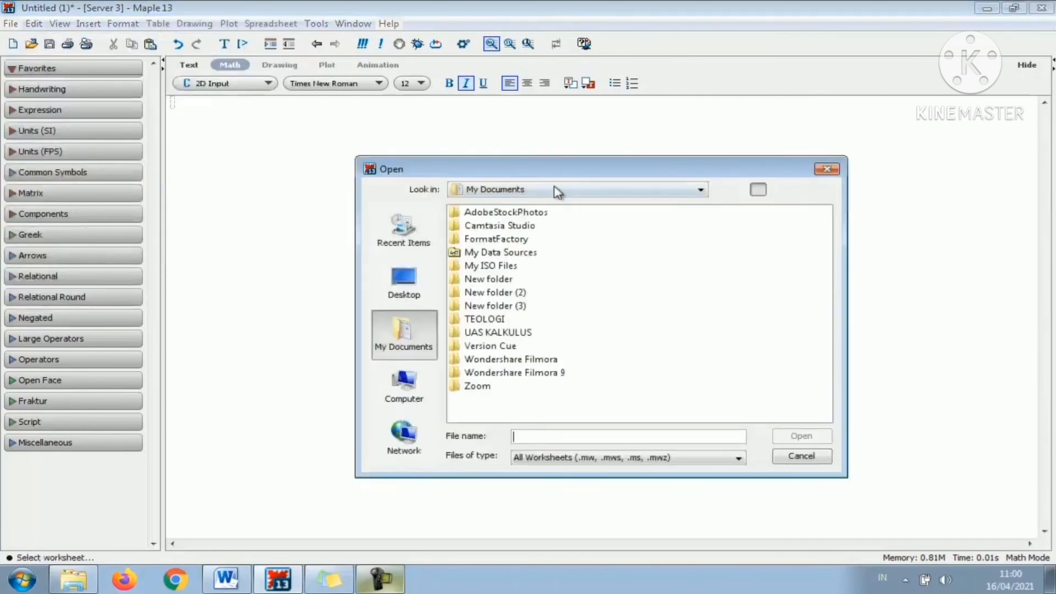
left_click(557, 190)
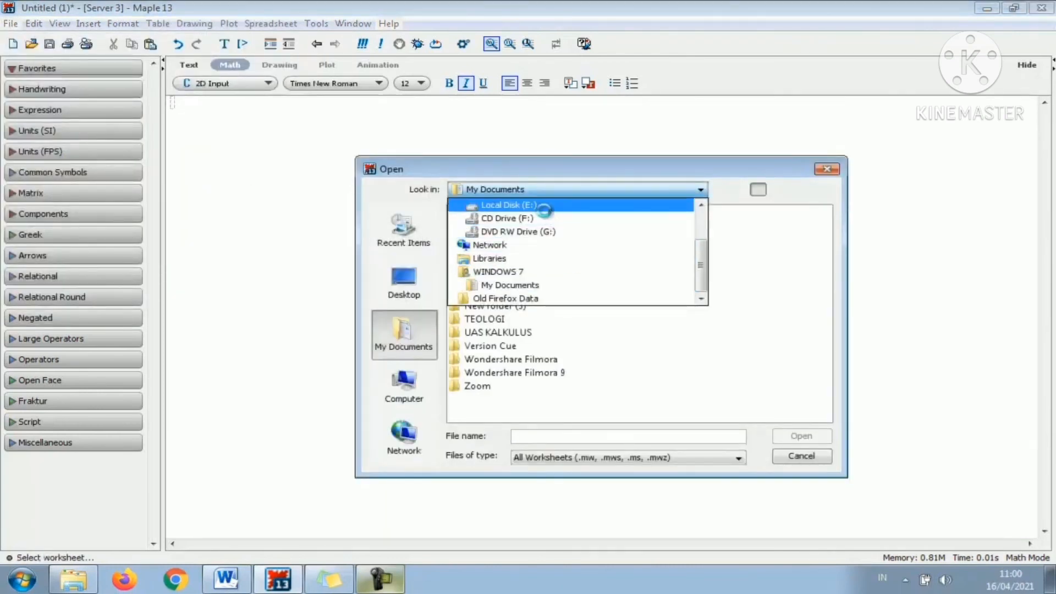
left_click(544, 207)
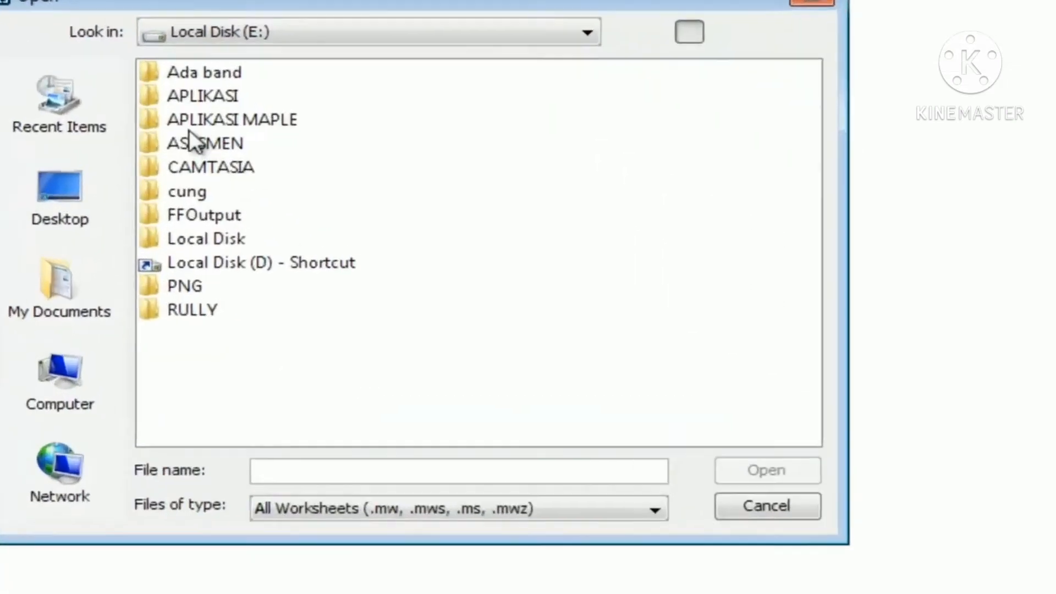
left_click(477, 239)
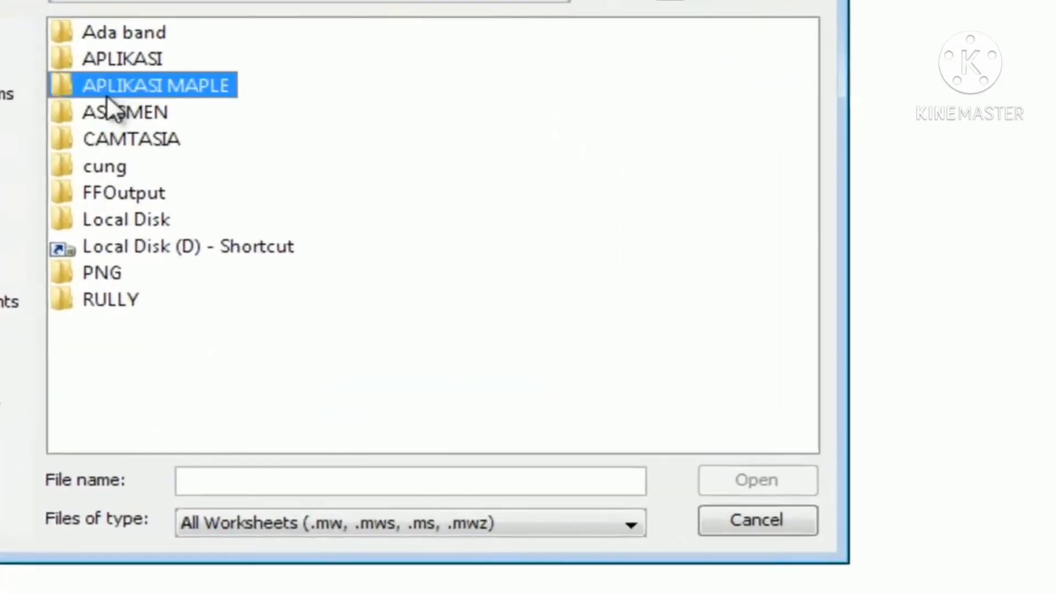
double_click(107, 94)
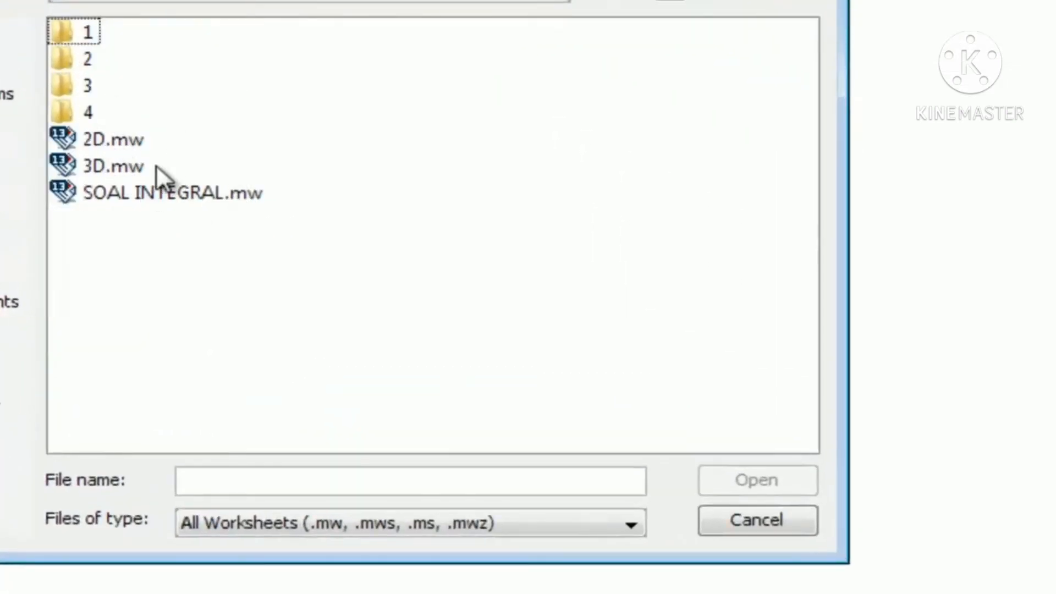
left_click(124, 166)
left_click(727, 484)
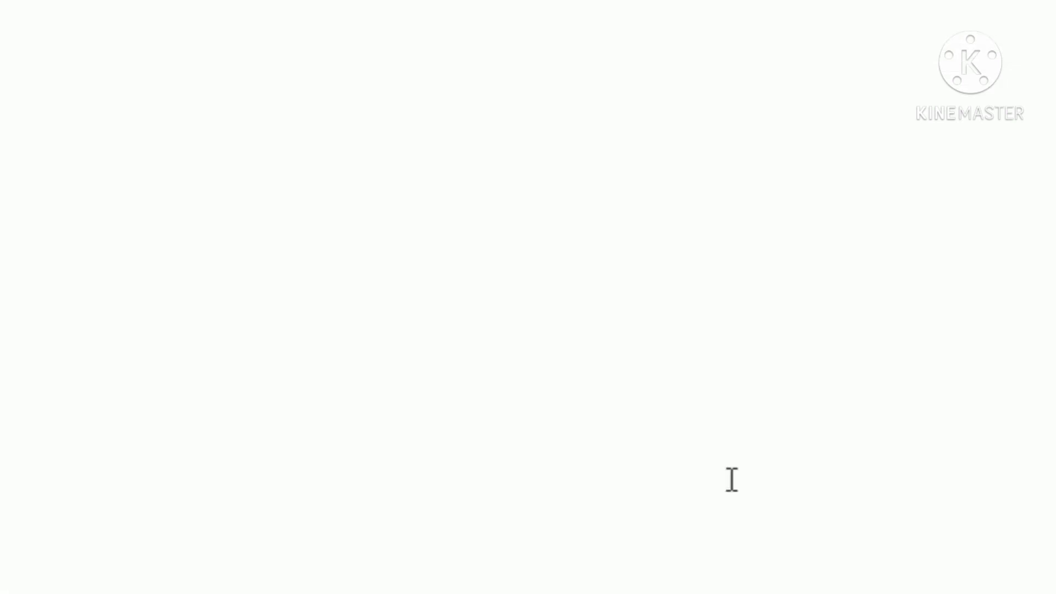